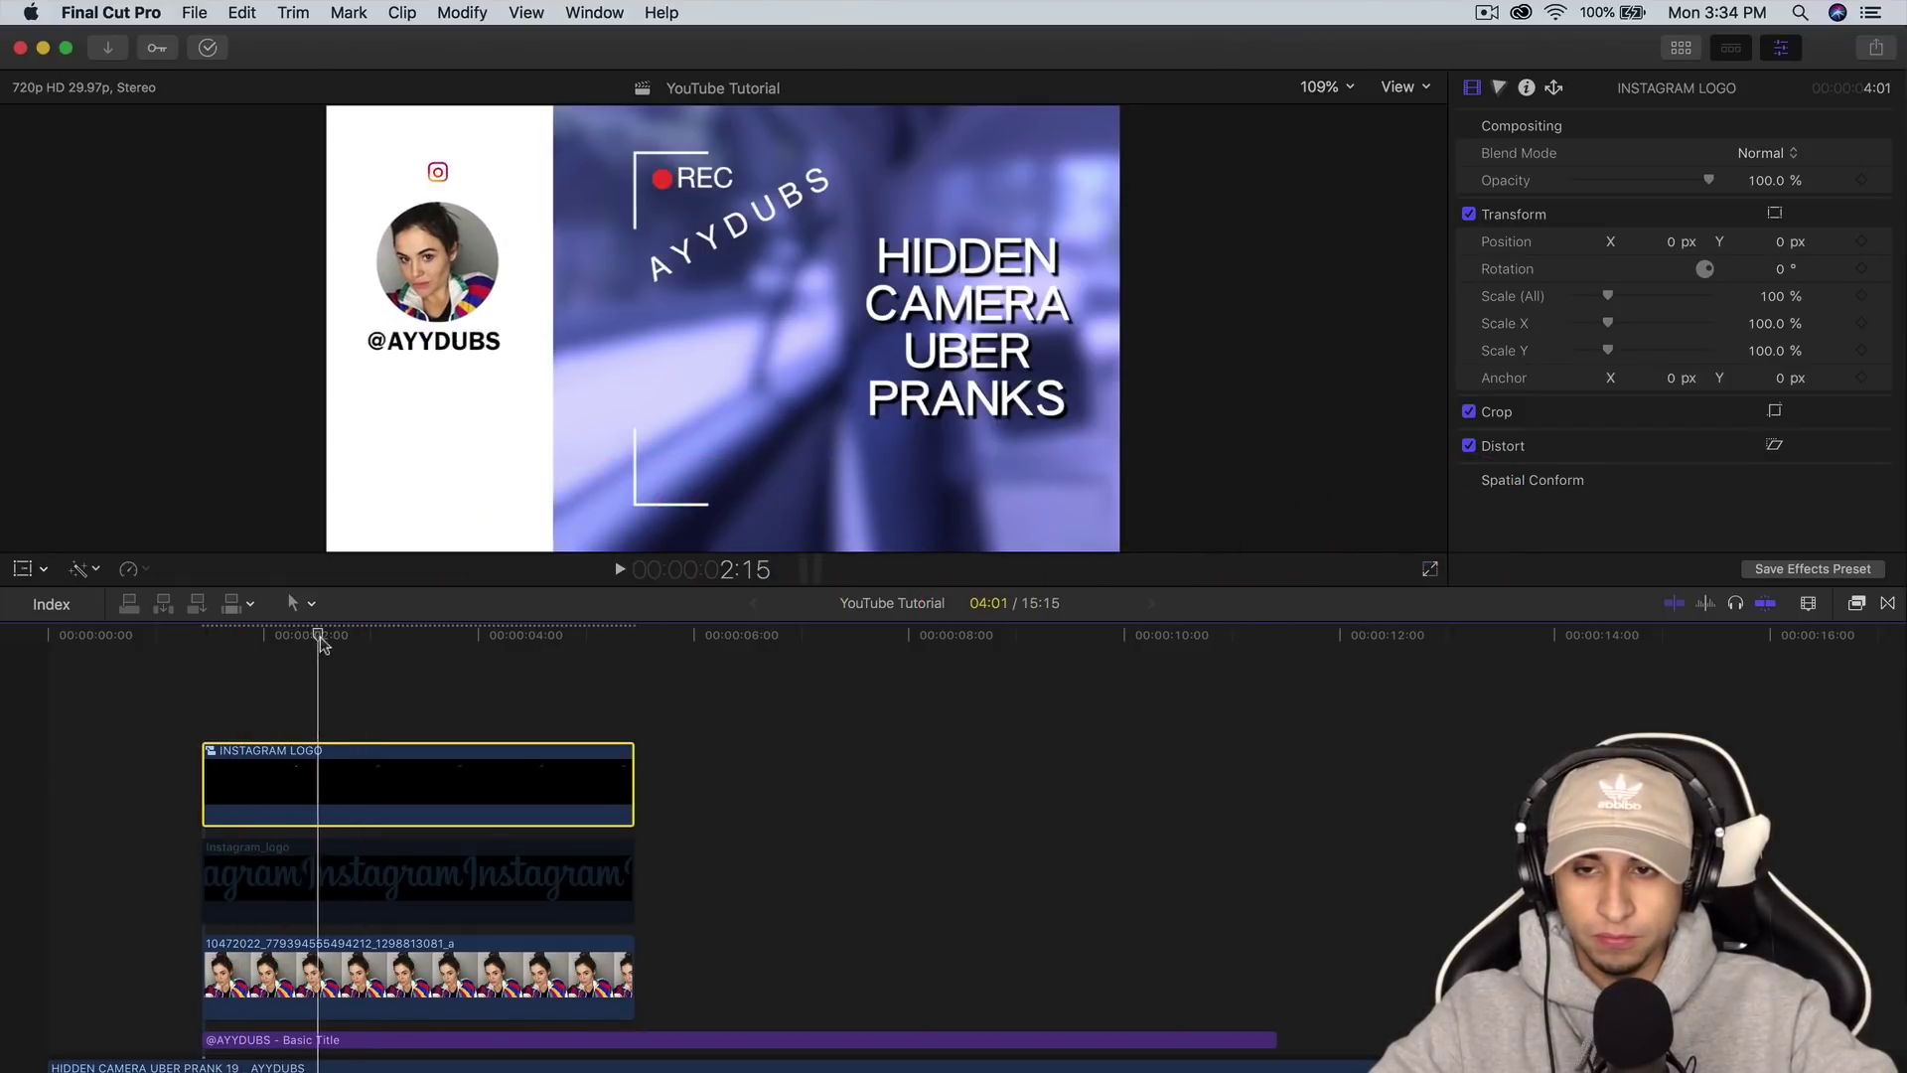
Add a Position keyframe to the INSTAGRAM LOGO clip at 3:17.
left_click(374, 643)
left_click_drag(378, 650, 435, 650)
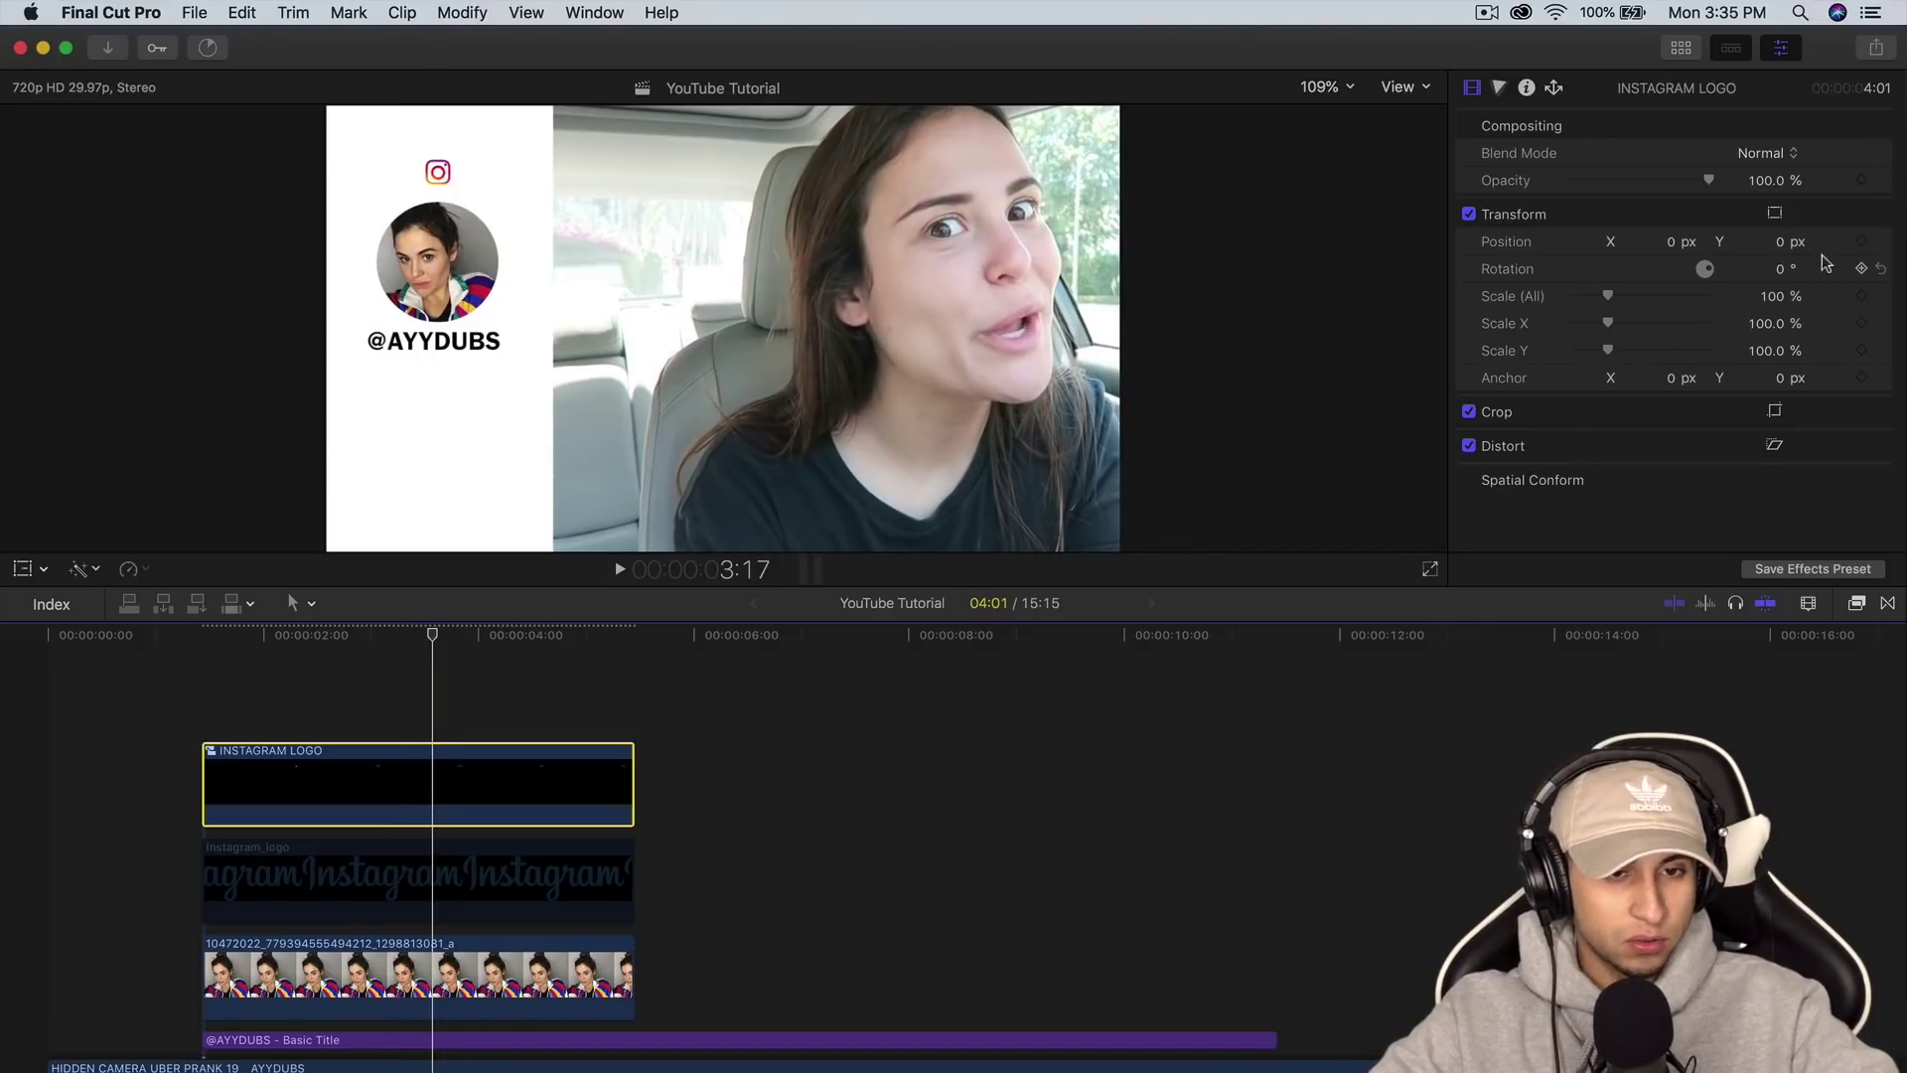
left_click(1862, 243)
At 3:26, slide the Instagram camera icon left to the edge of the profile photo, then play back the animation.
left_click_drag(440, 646, 472, 646)
left_click(25, 574)
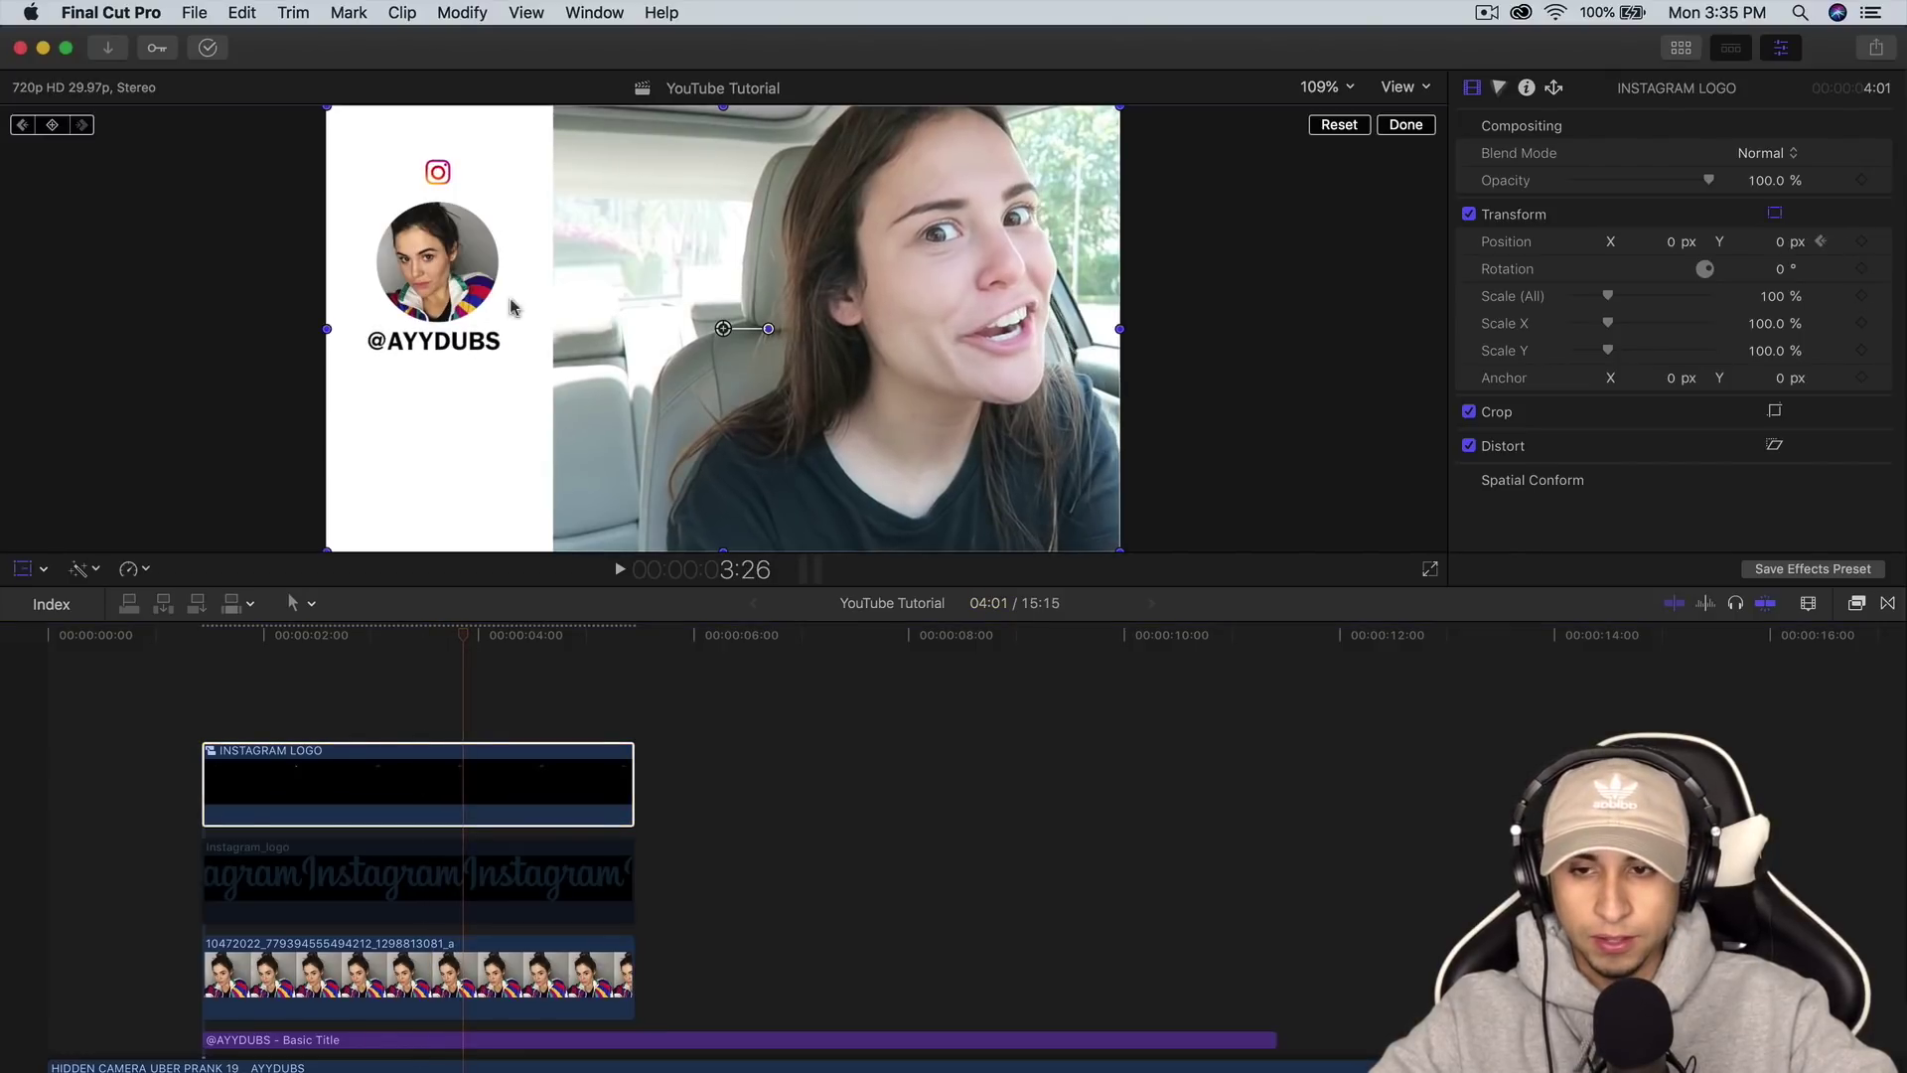
left_click_drag(740, 340, 671, 340)
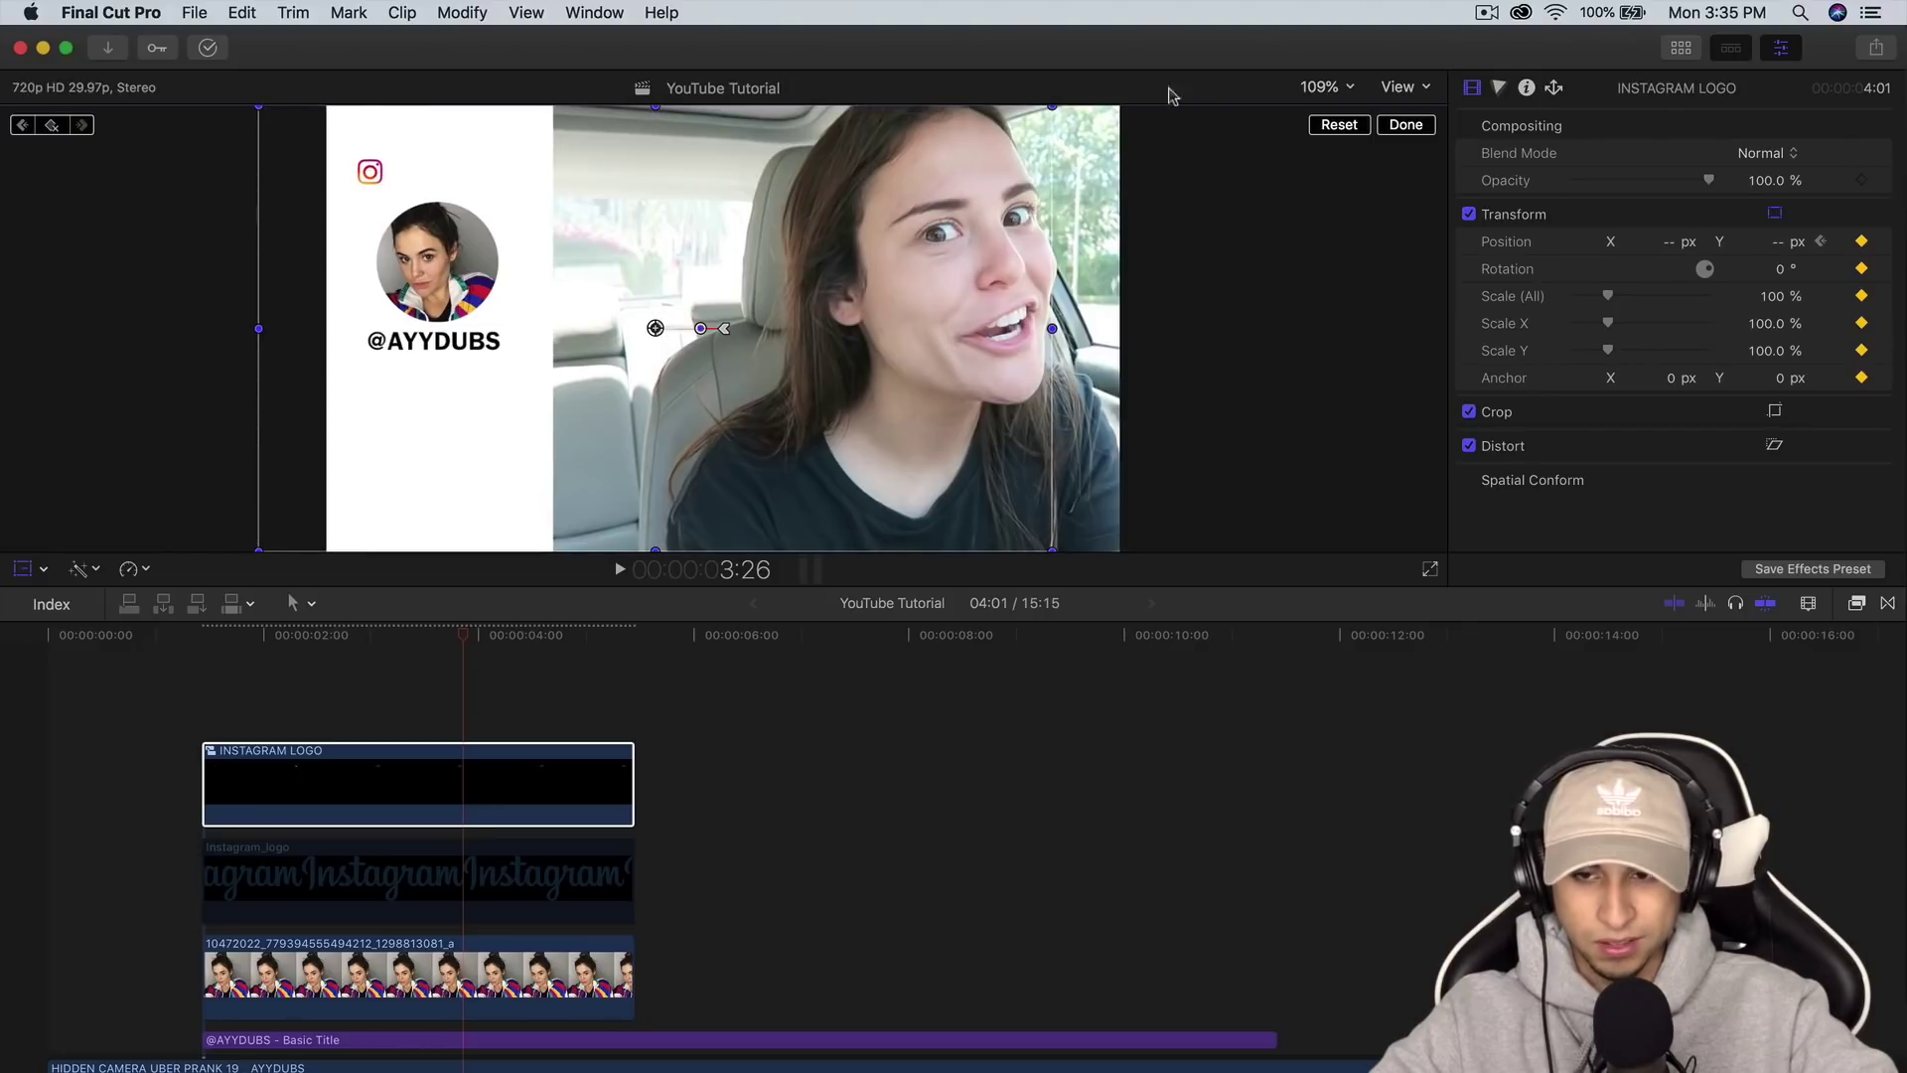
left_click(1406, 124)
key("space")
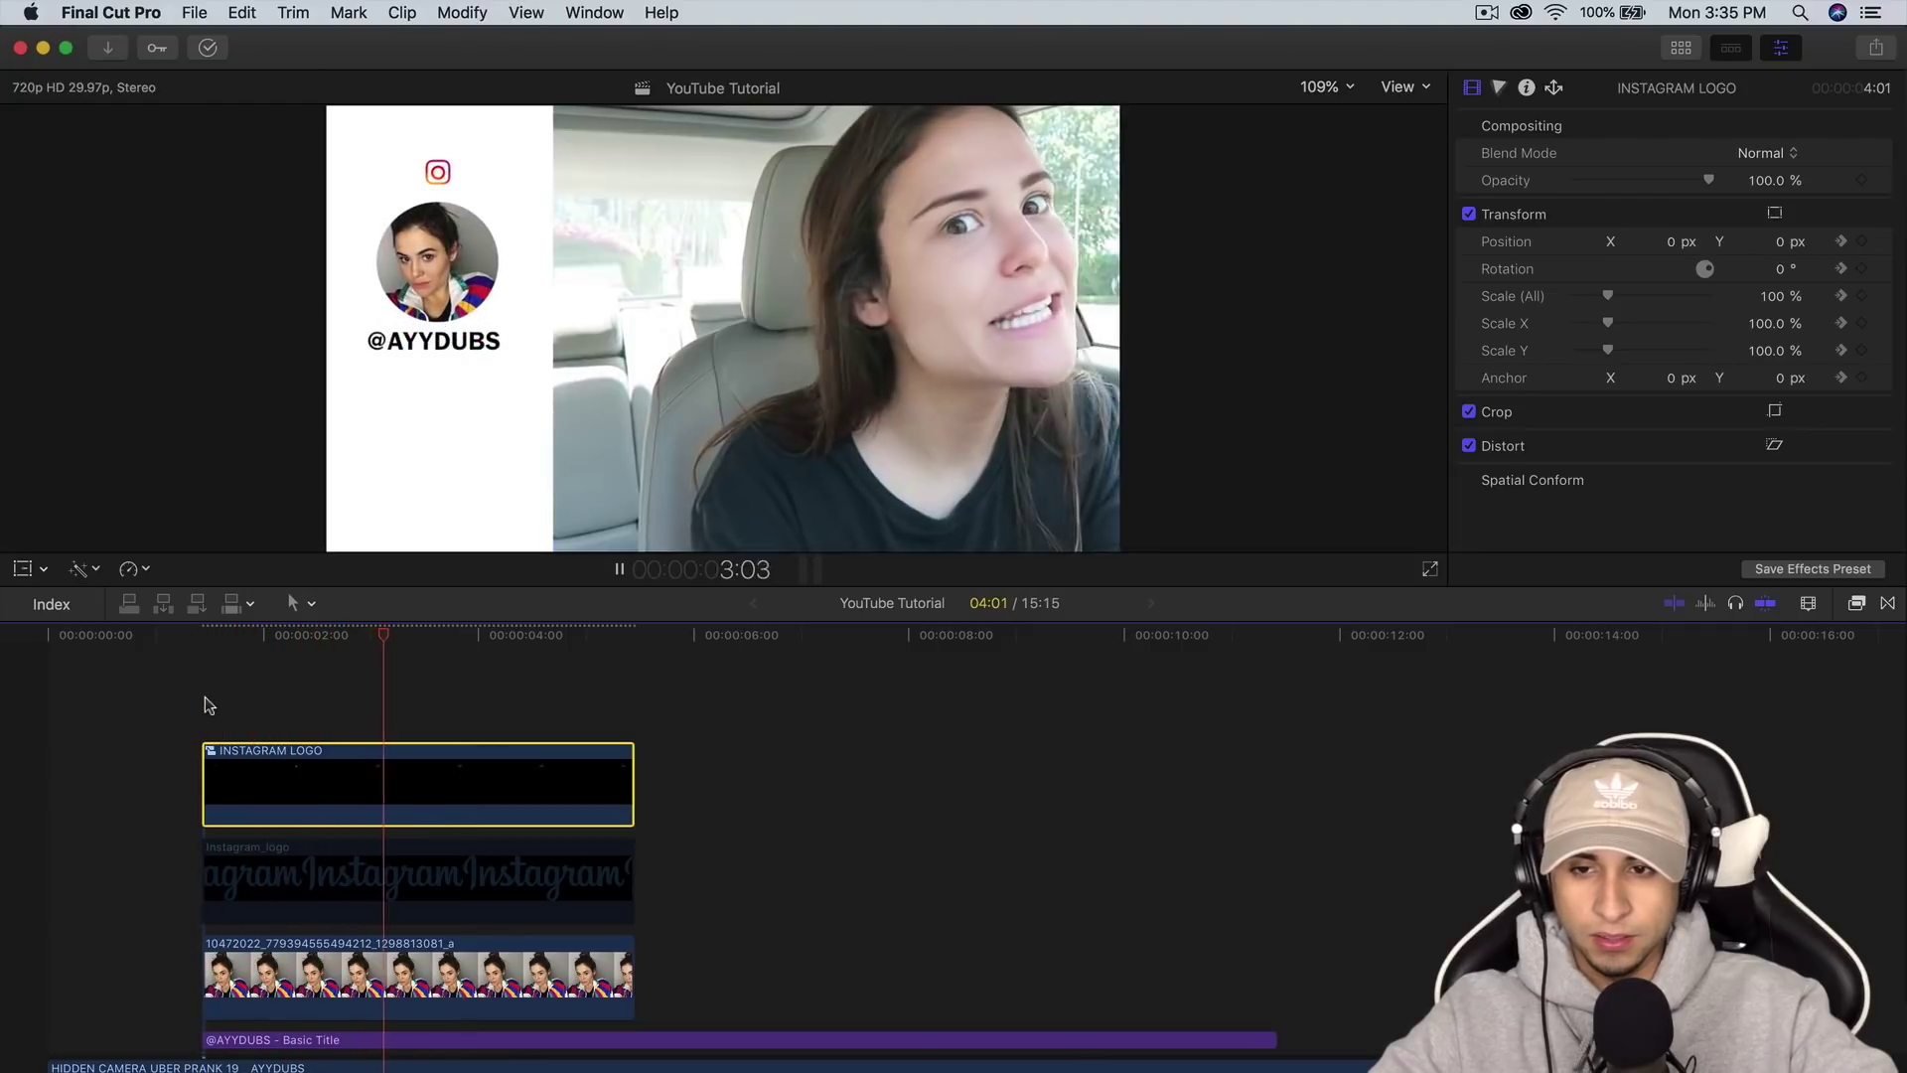
key("space")
Enable the disabled Instagram_logo wordmark clip in the timeline.
scroll(373, 767, "down", 2)
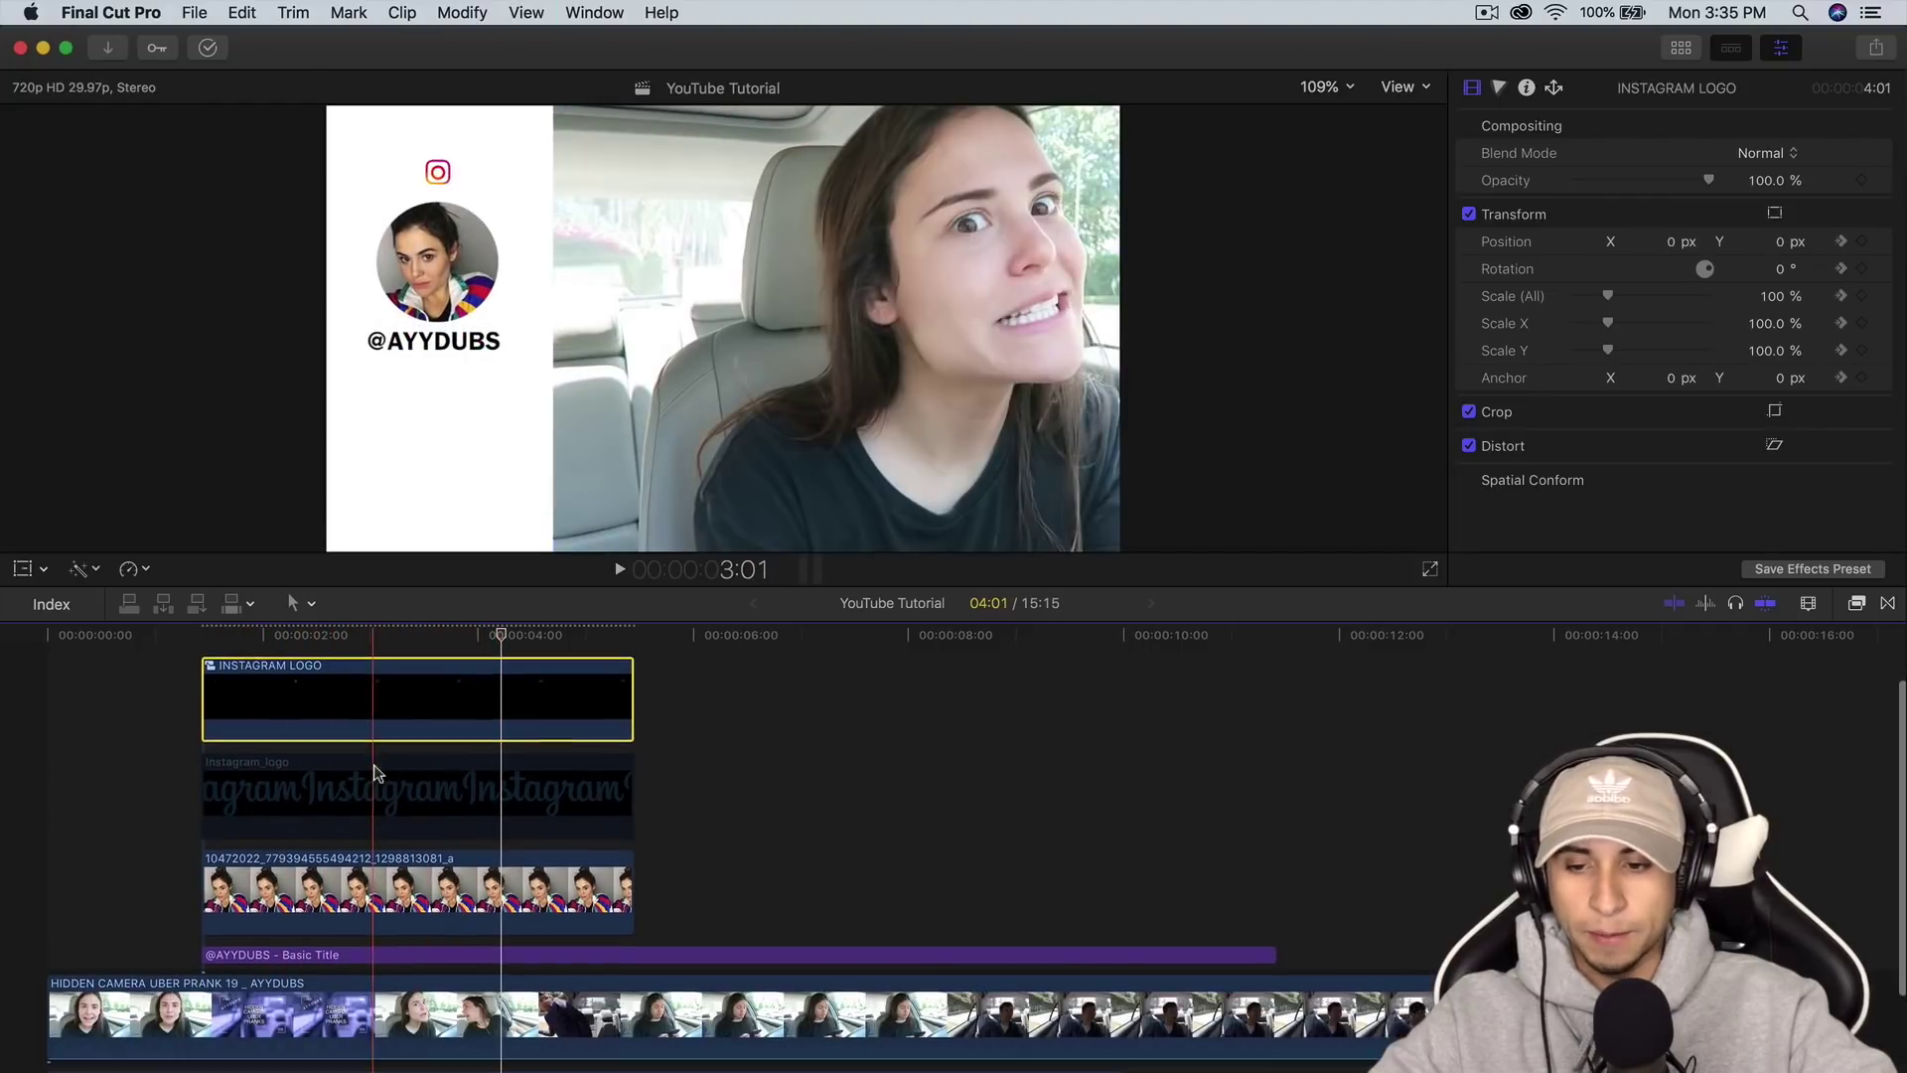
left_click(354, 773)
key("BackSpace")
key("v")
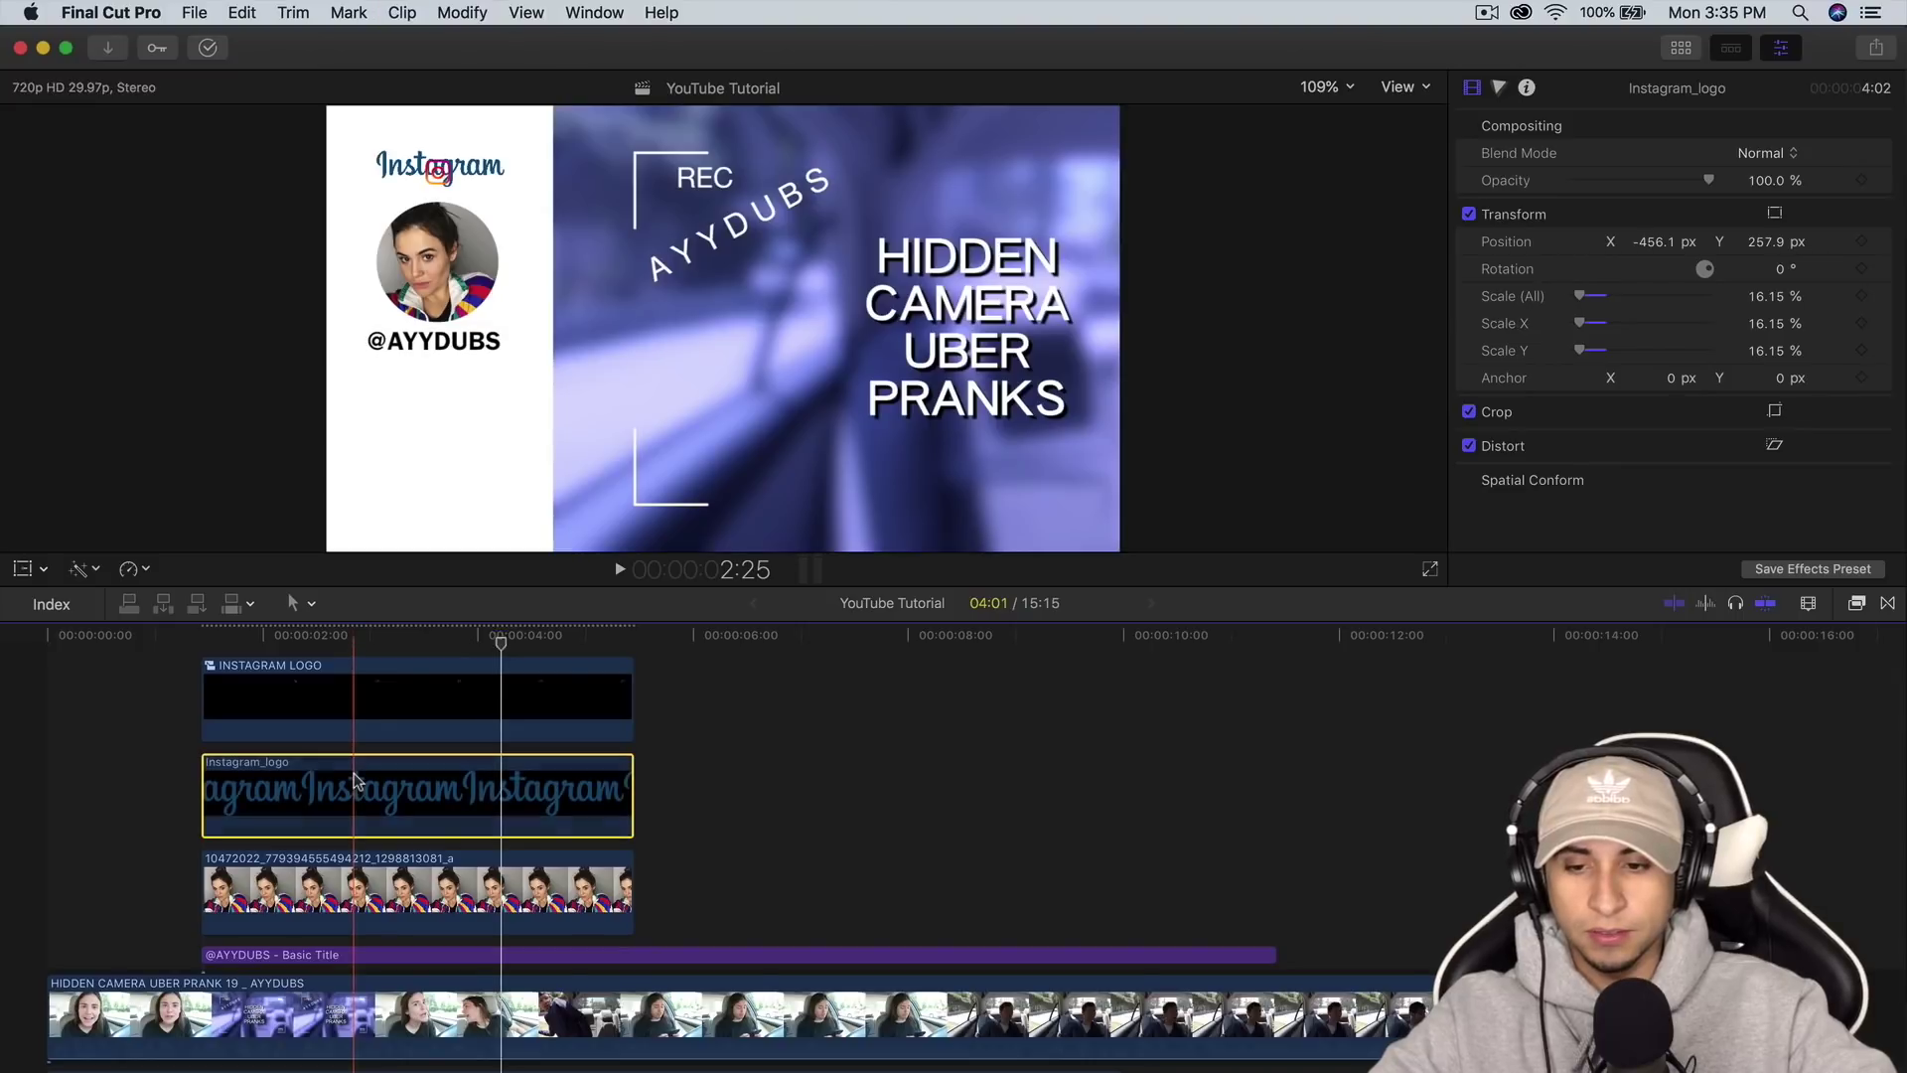
At 2:18, scale the Instagram wordmark down to 12.98%.
scroll(351, 715, "up", 1)
left_click(331, 638)
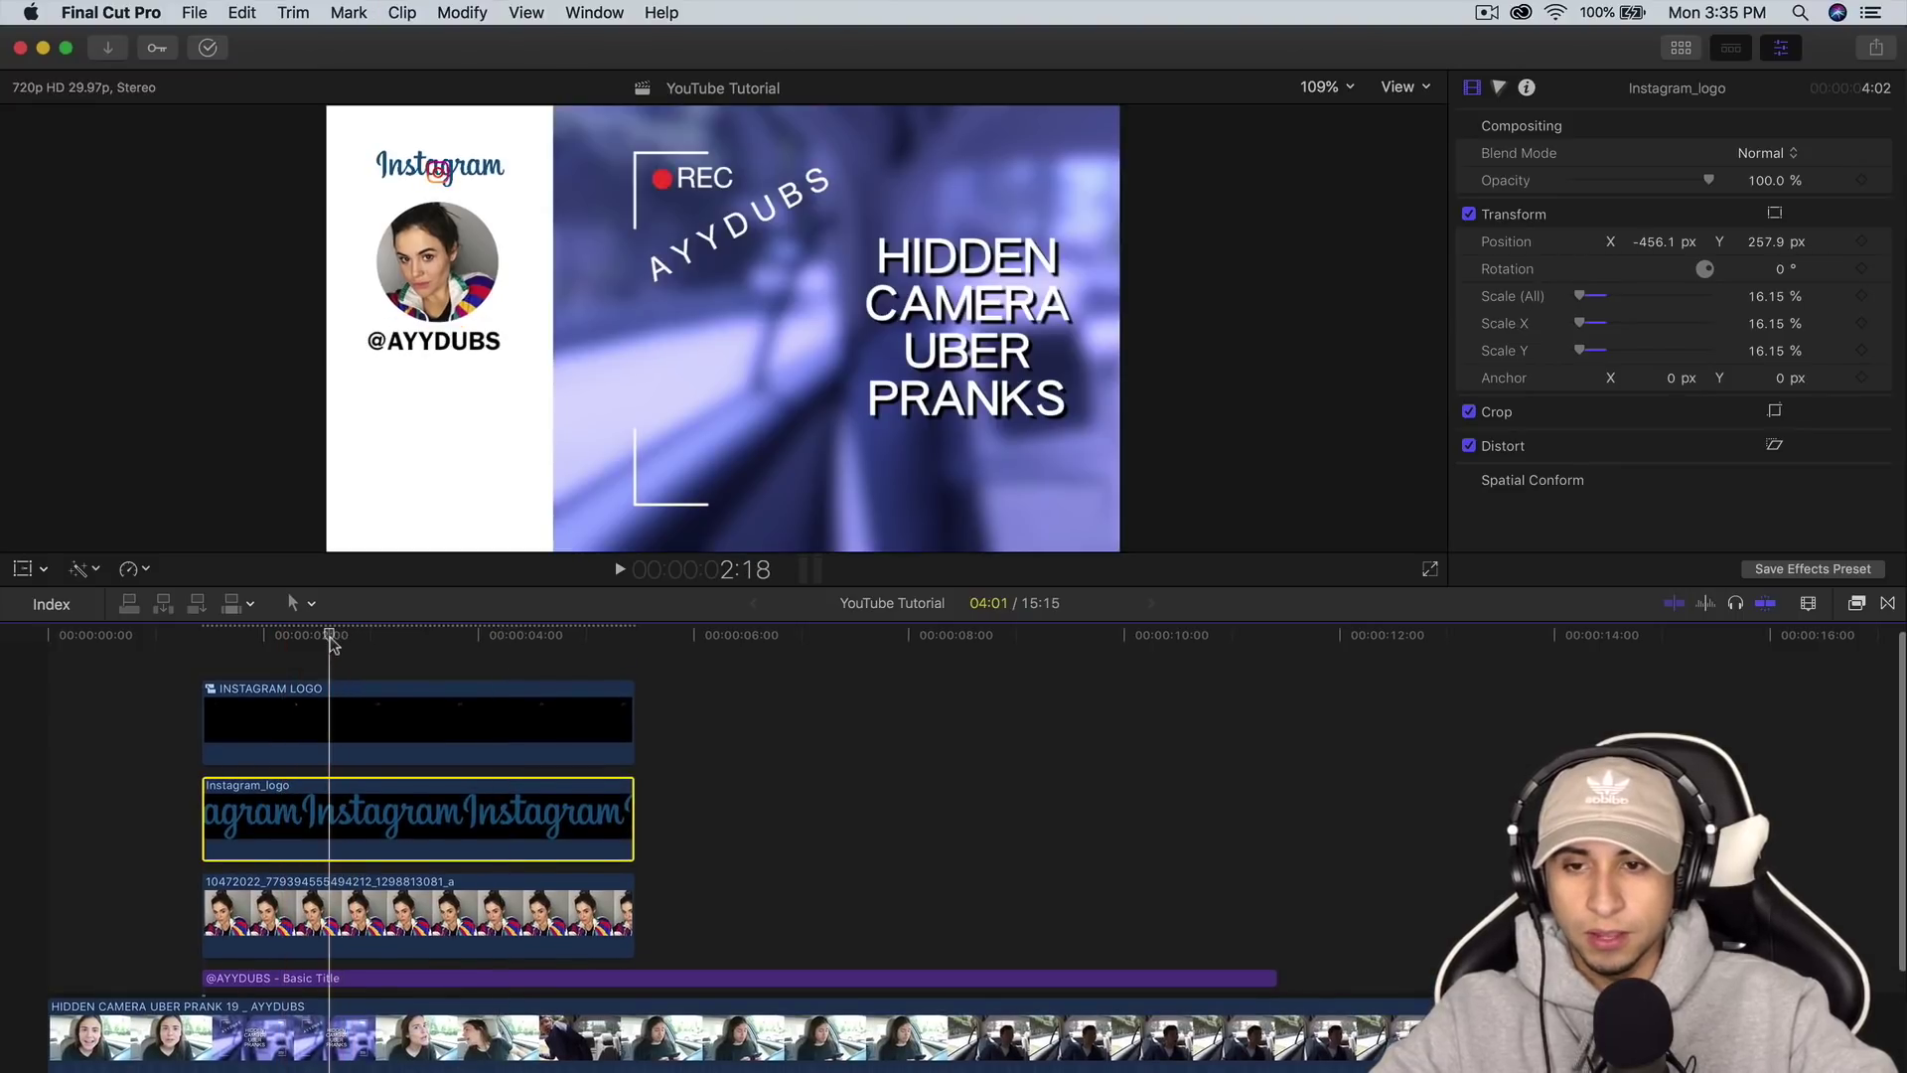
left_click(22, 568)
mouse_move(372, 193)
left_mouse_down()
mouse_move(356, 200)
mouse_move(426, 177)
mouse_move(390, 182)
left_mouse_up()
Reduce the wordmark to 11.93% and place it right beside the camera icon at X -355.7, Y 246.5 px.
left_click(1326, 87)
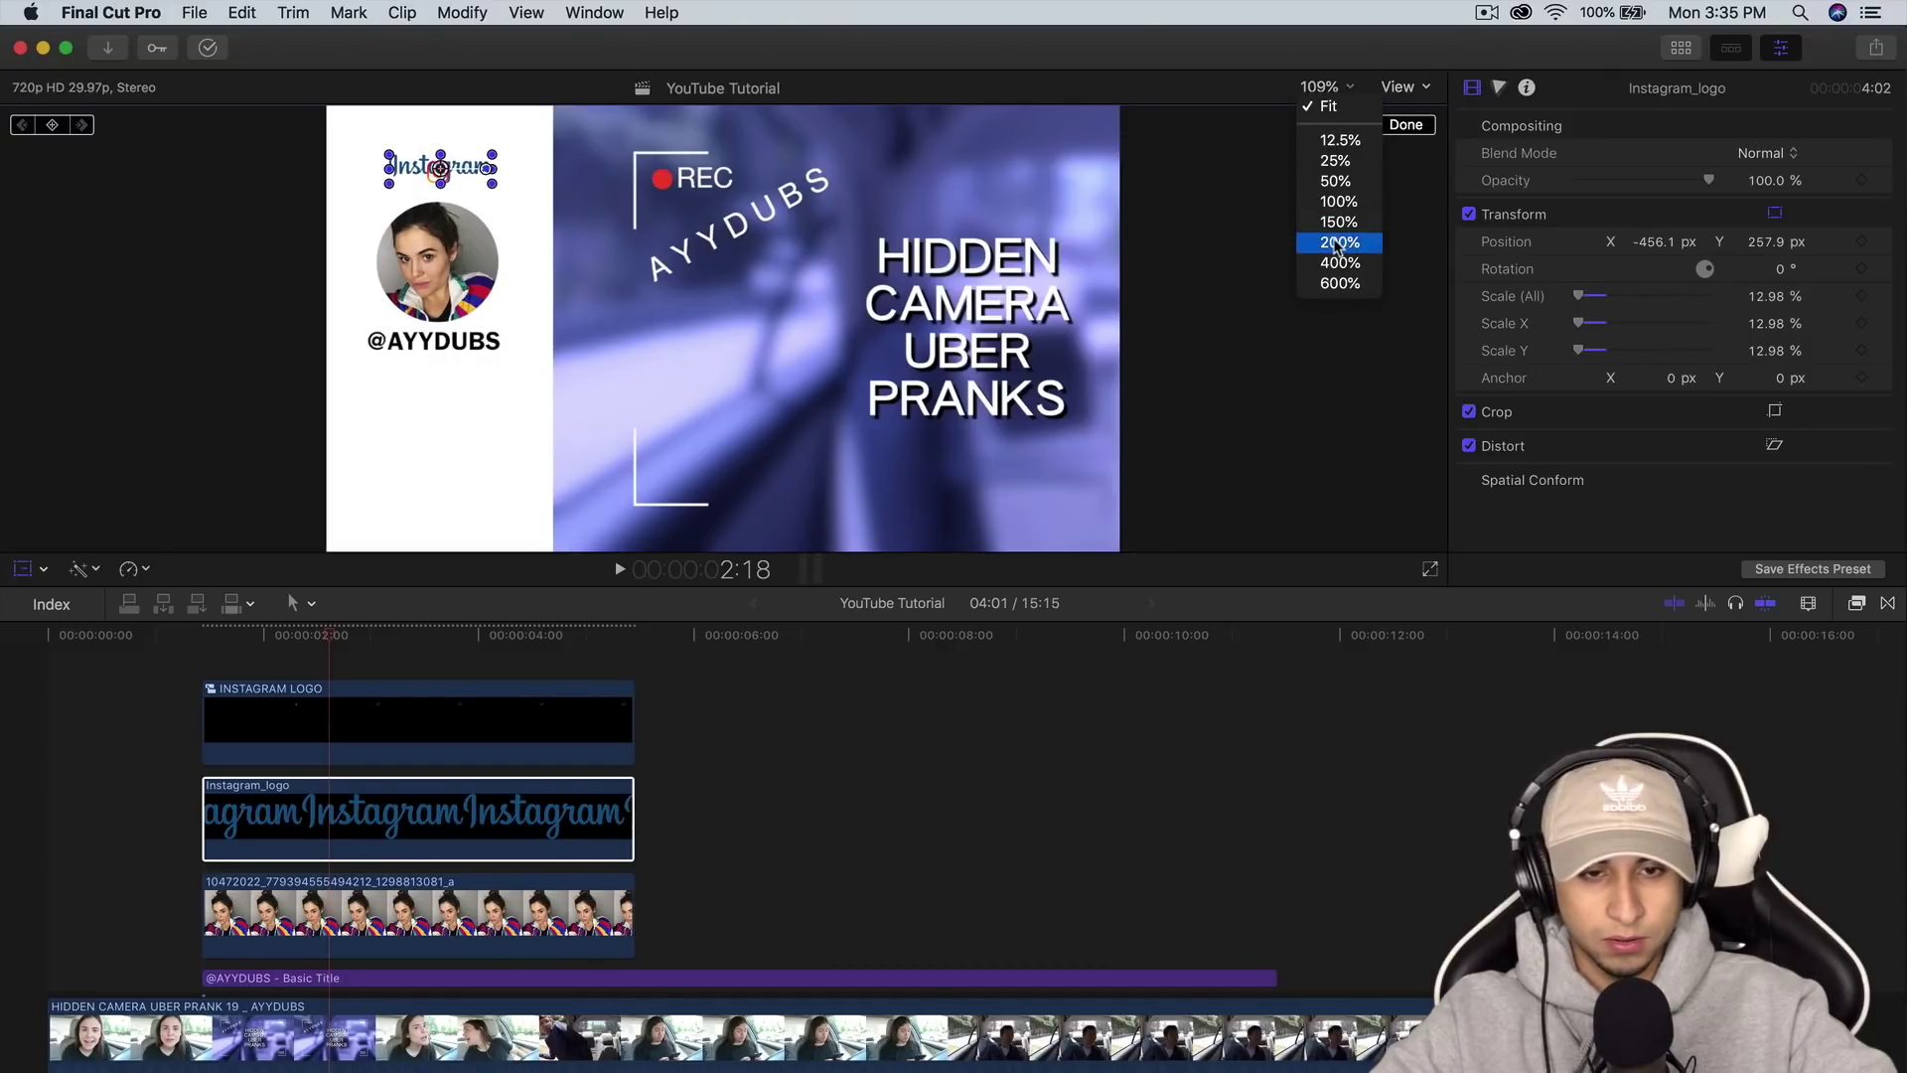
left_click(1336, 256)
left_click_drag(1388, 312, 1366, 295)
left_click_drag(253, 222, 413, 261)
key("super+z")
left_click(343, 730)
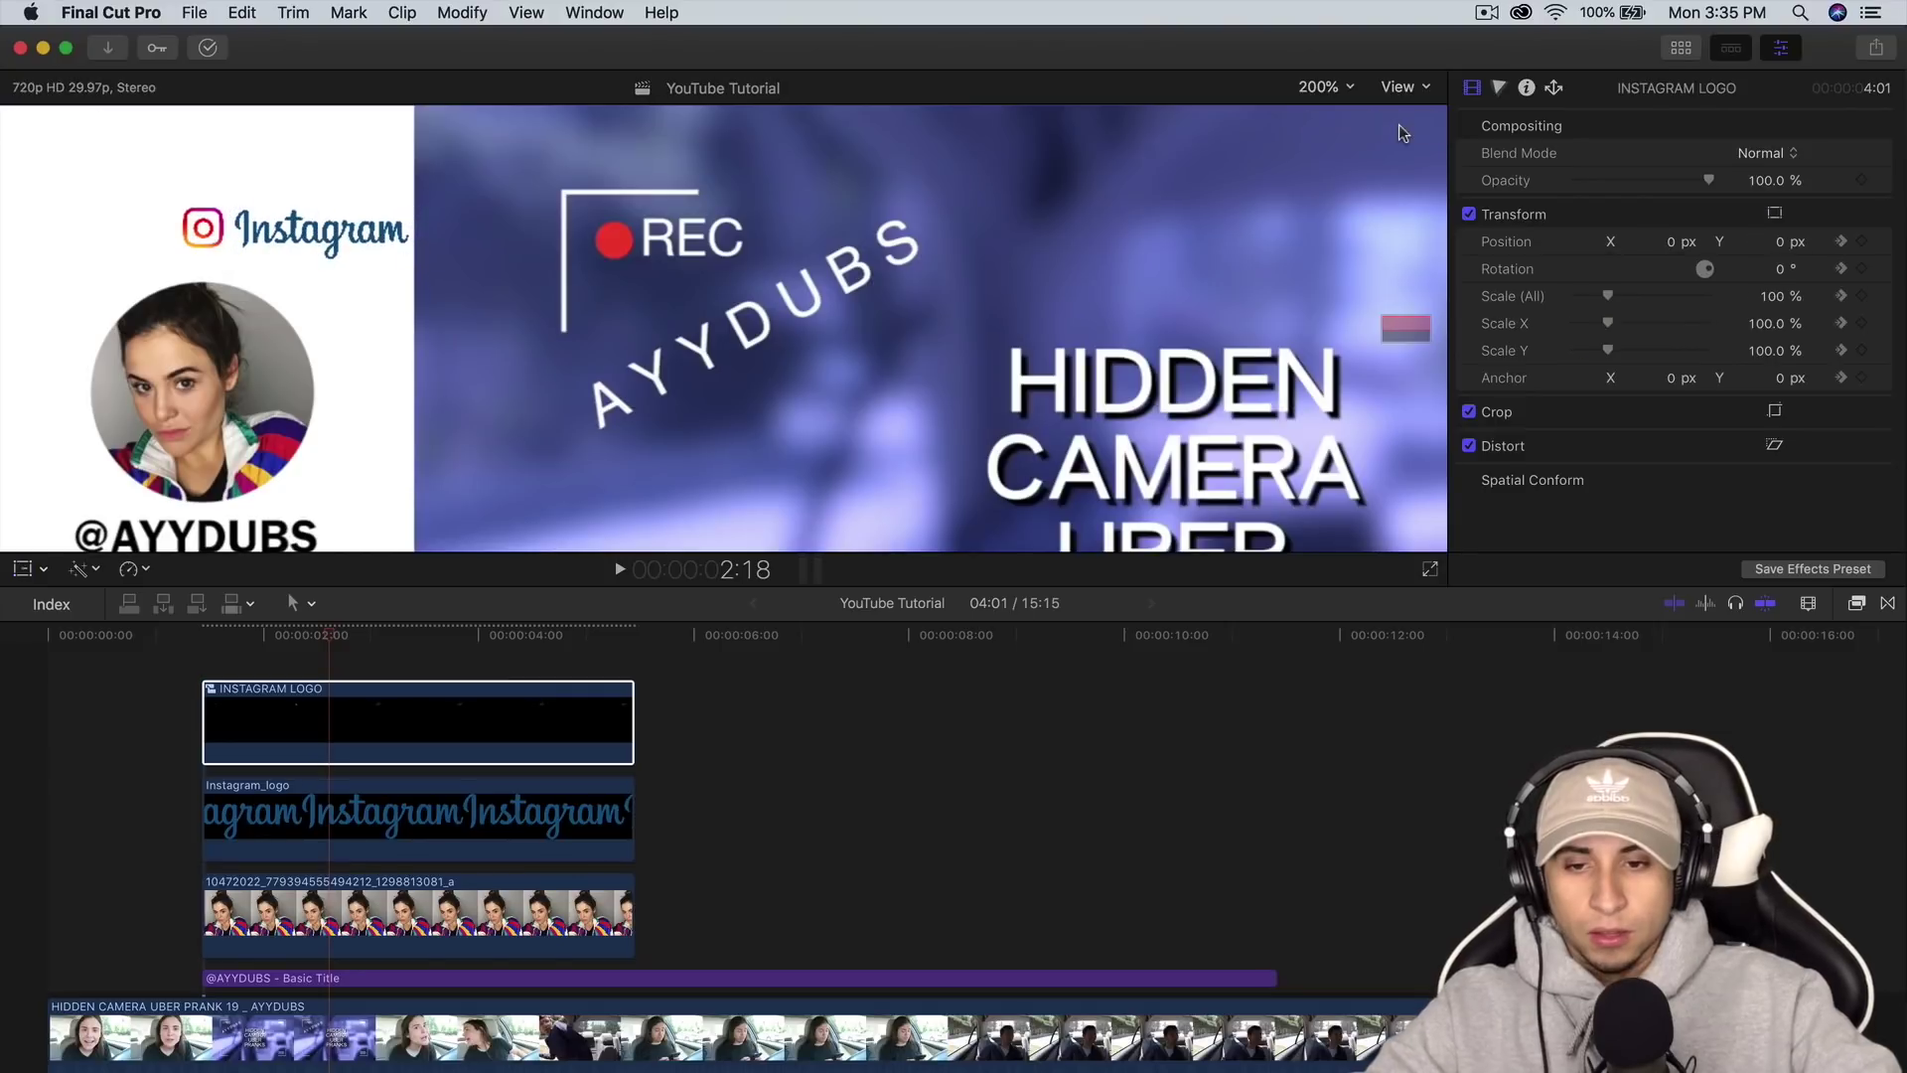
Apply the Draw Mask effect to the Instagram_logo clip.
left_click(348, 792)
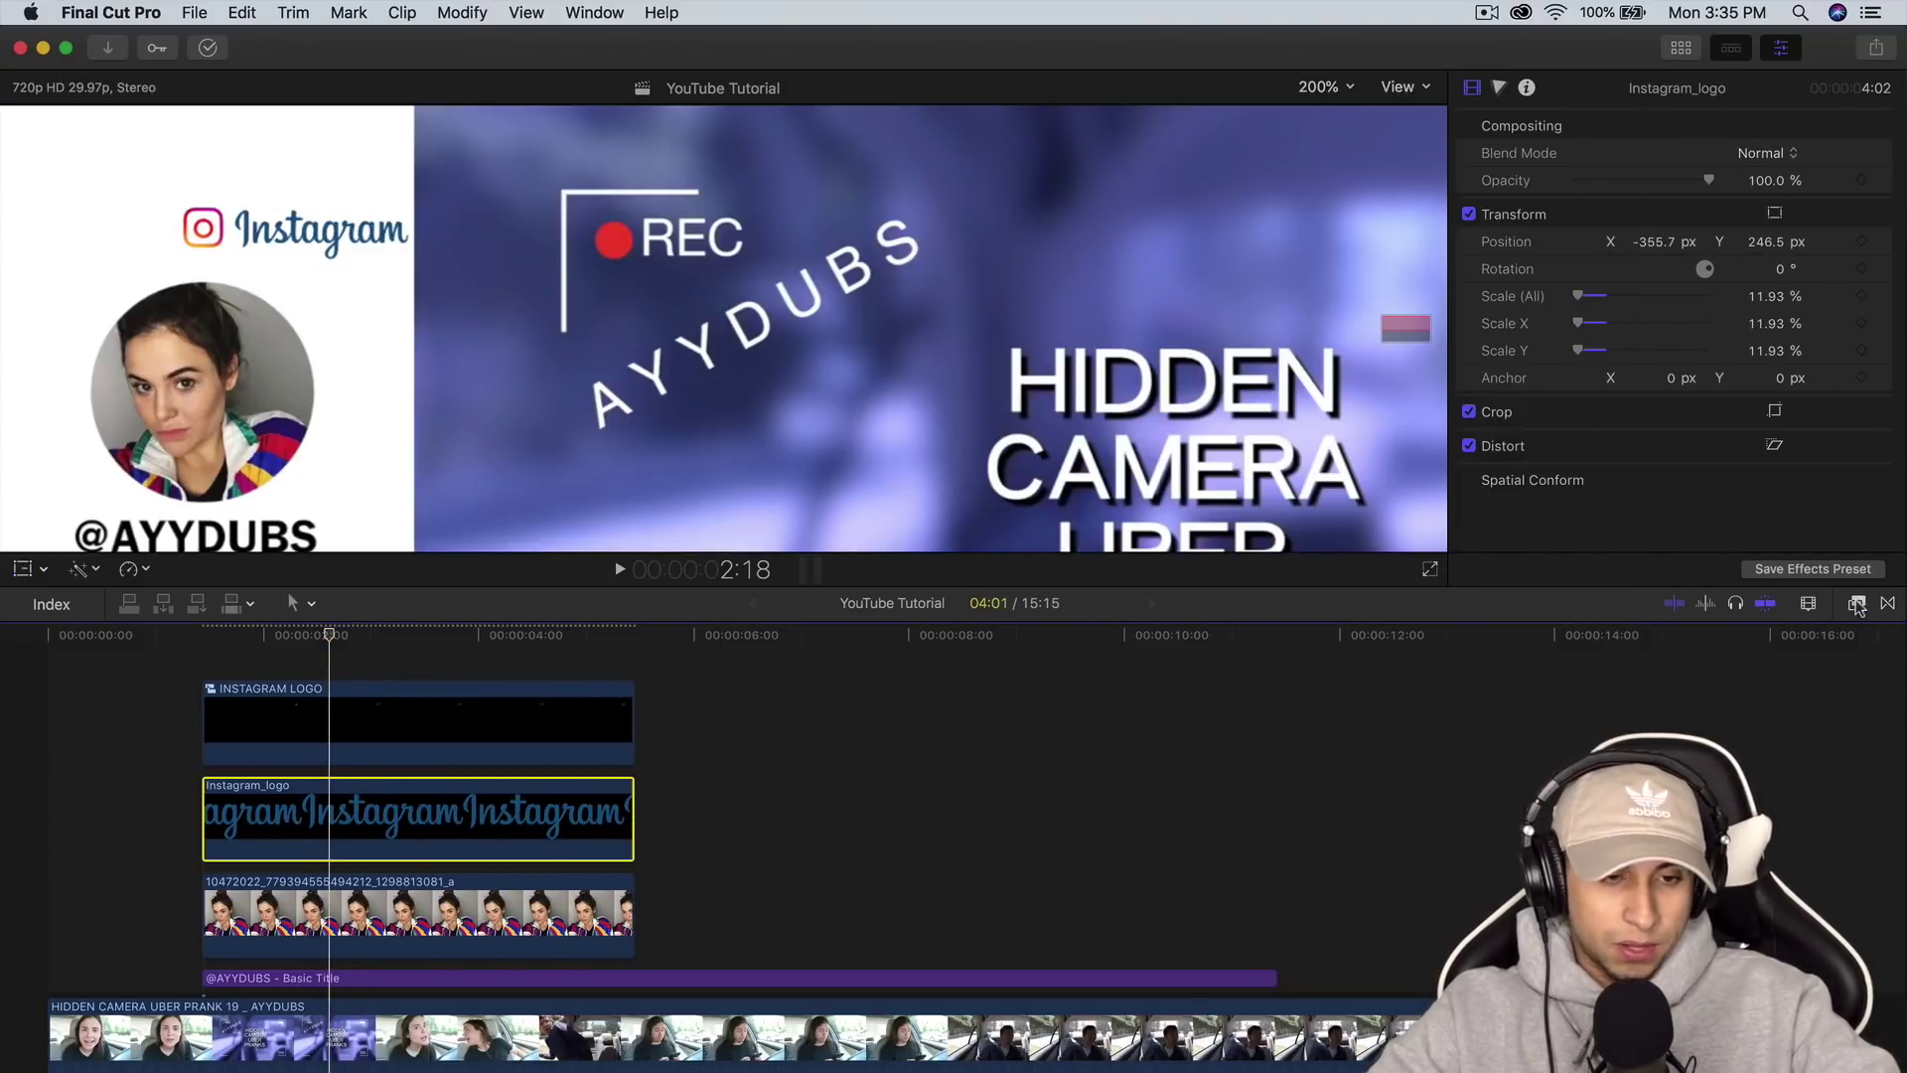
left_click(1856, 604)
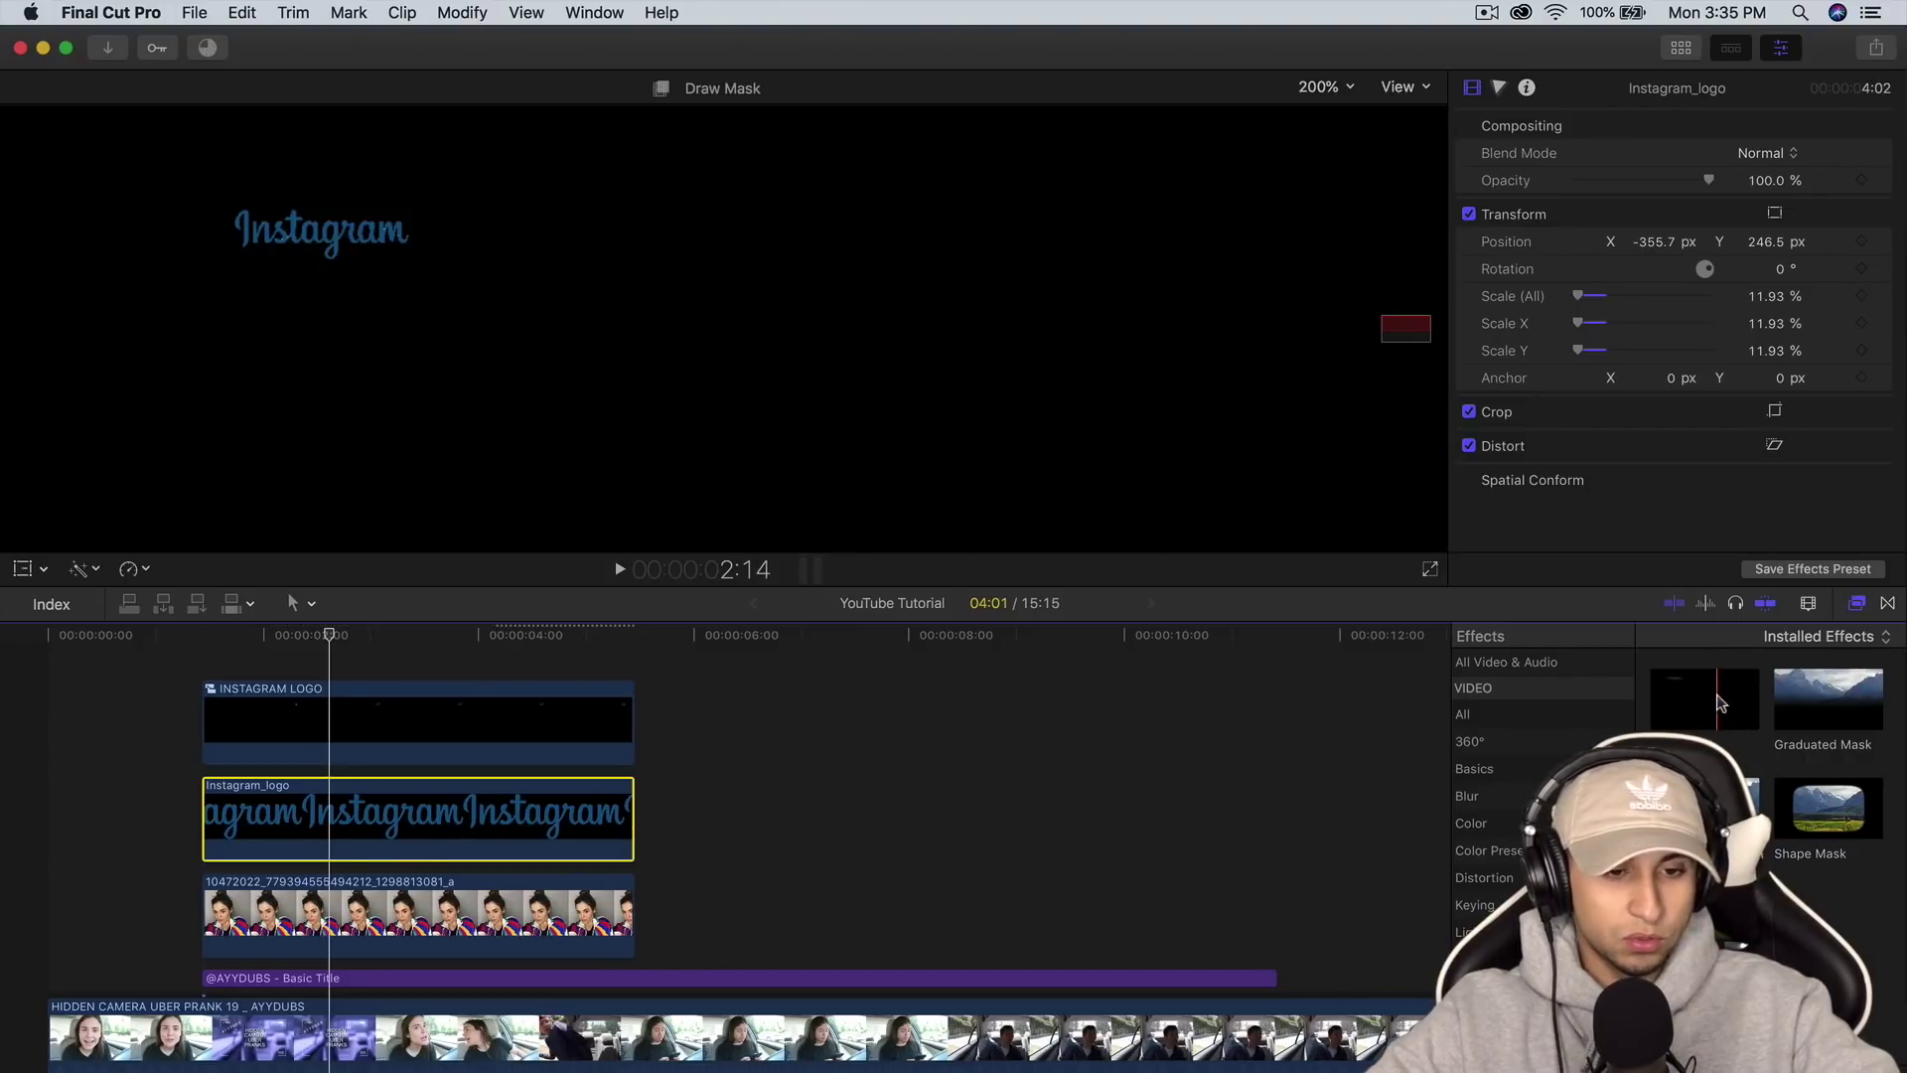
mouse_move(1748, 721)
left_mouse_down()
mouse_move(460, 745)
mouse_move(444, 831)
left_mouse_up()
key("super+5")
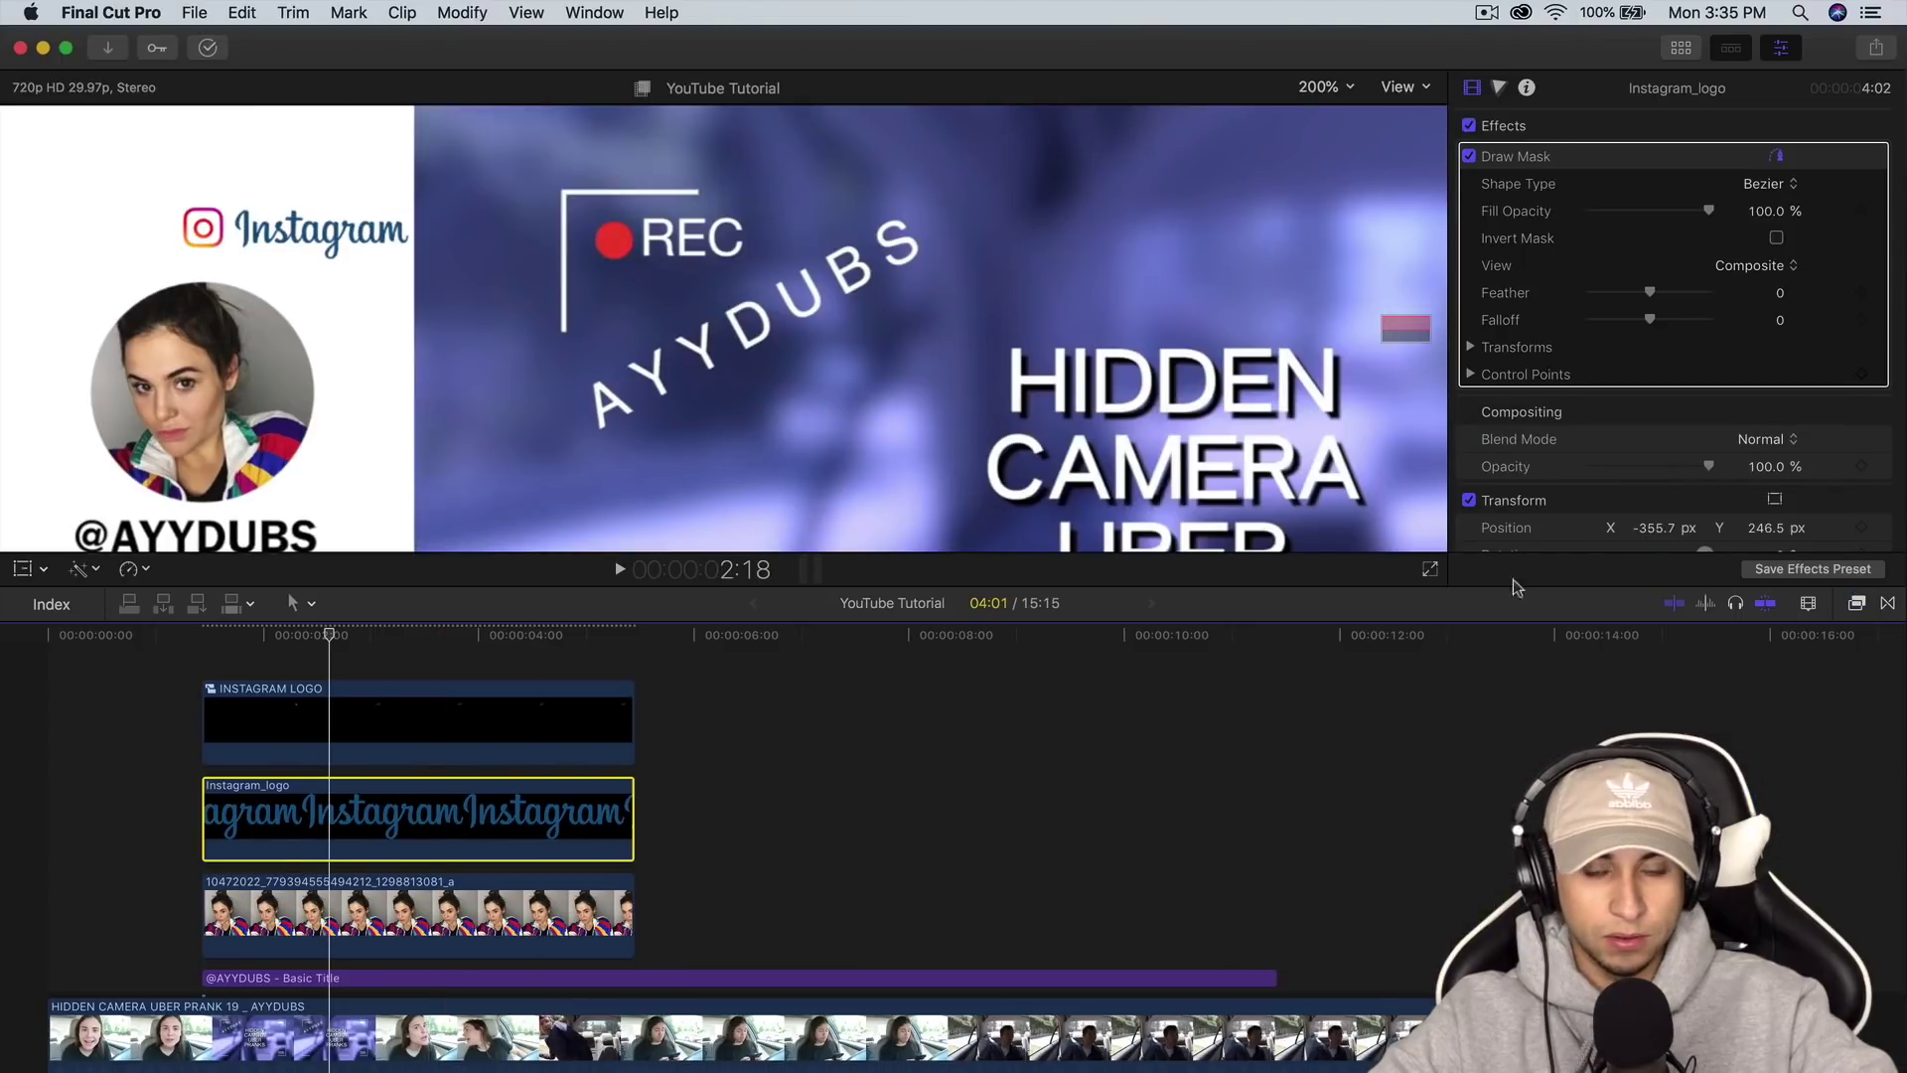
At 3:15, draw a closed four-point linear mask around the Instagram wordmark.
left_click_drag(336, 637, 425, 673)
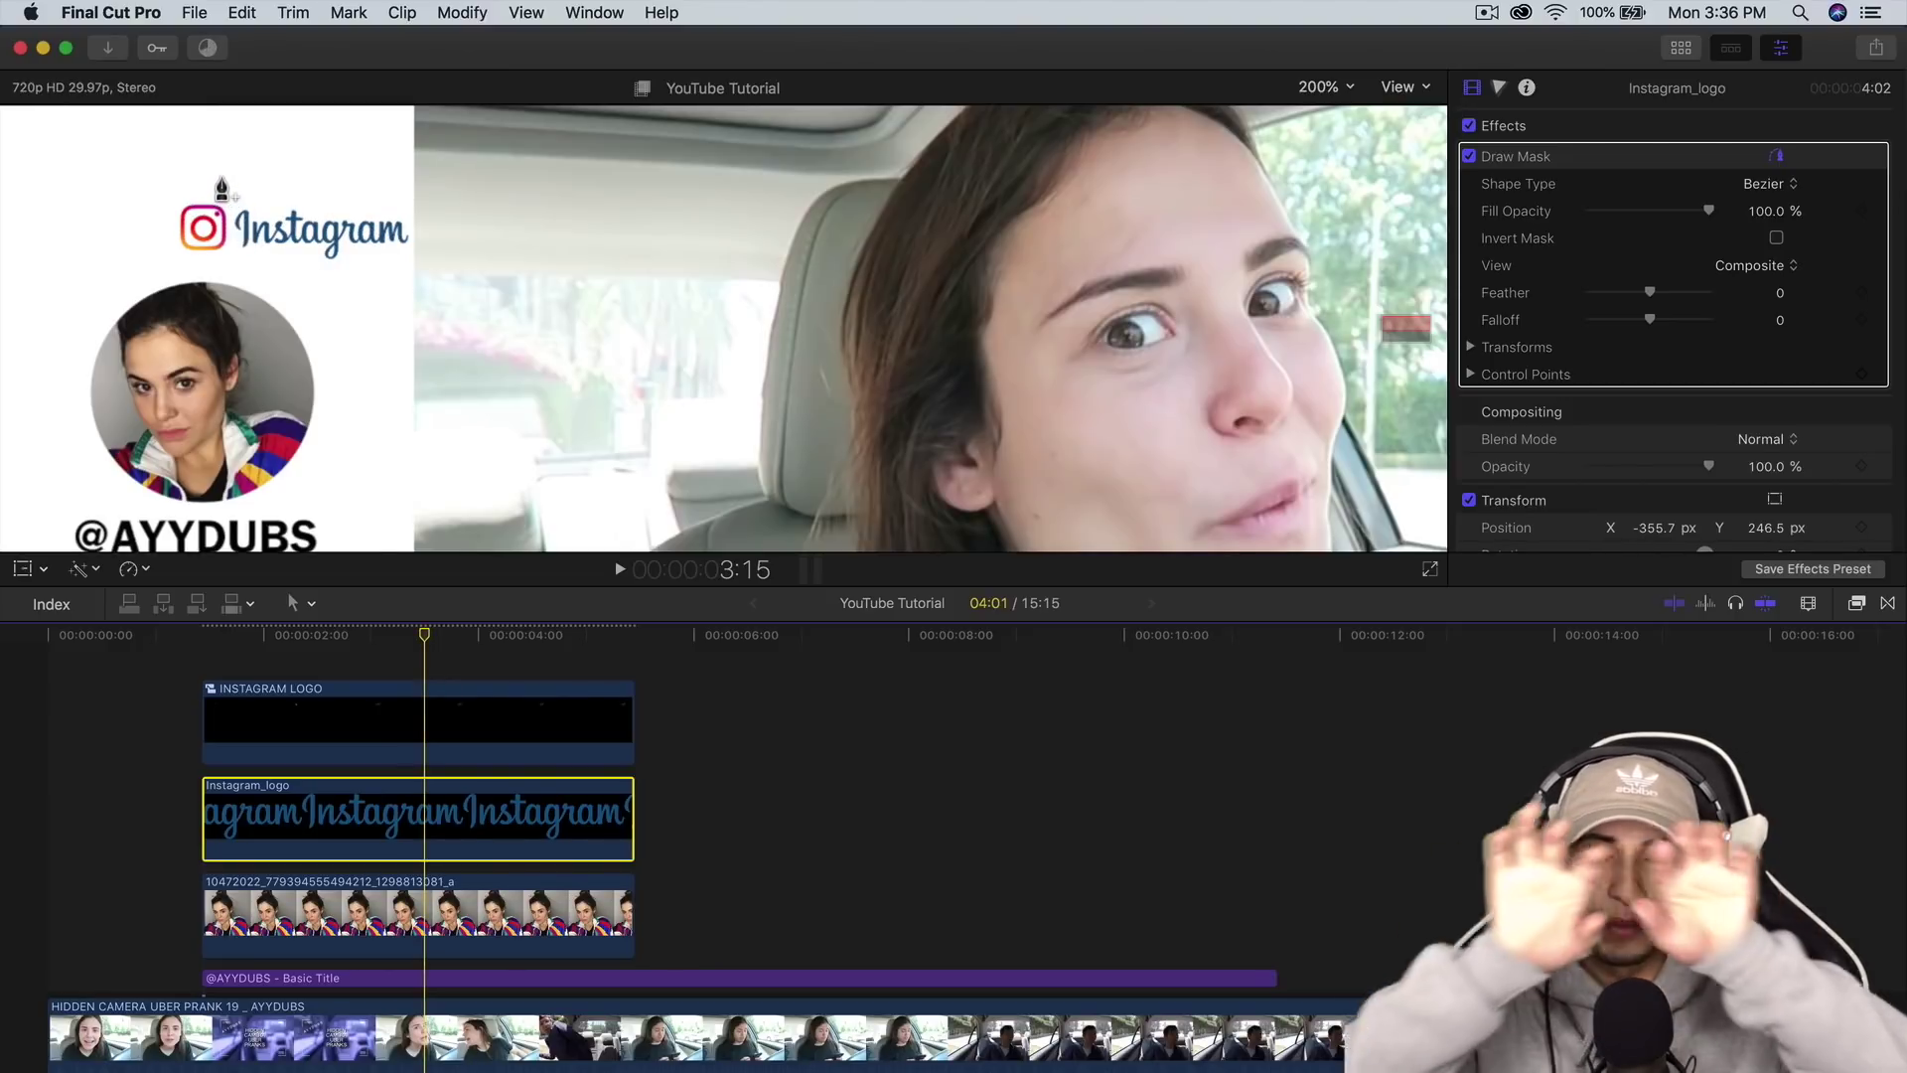
left_click(227, 177)
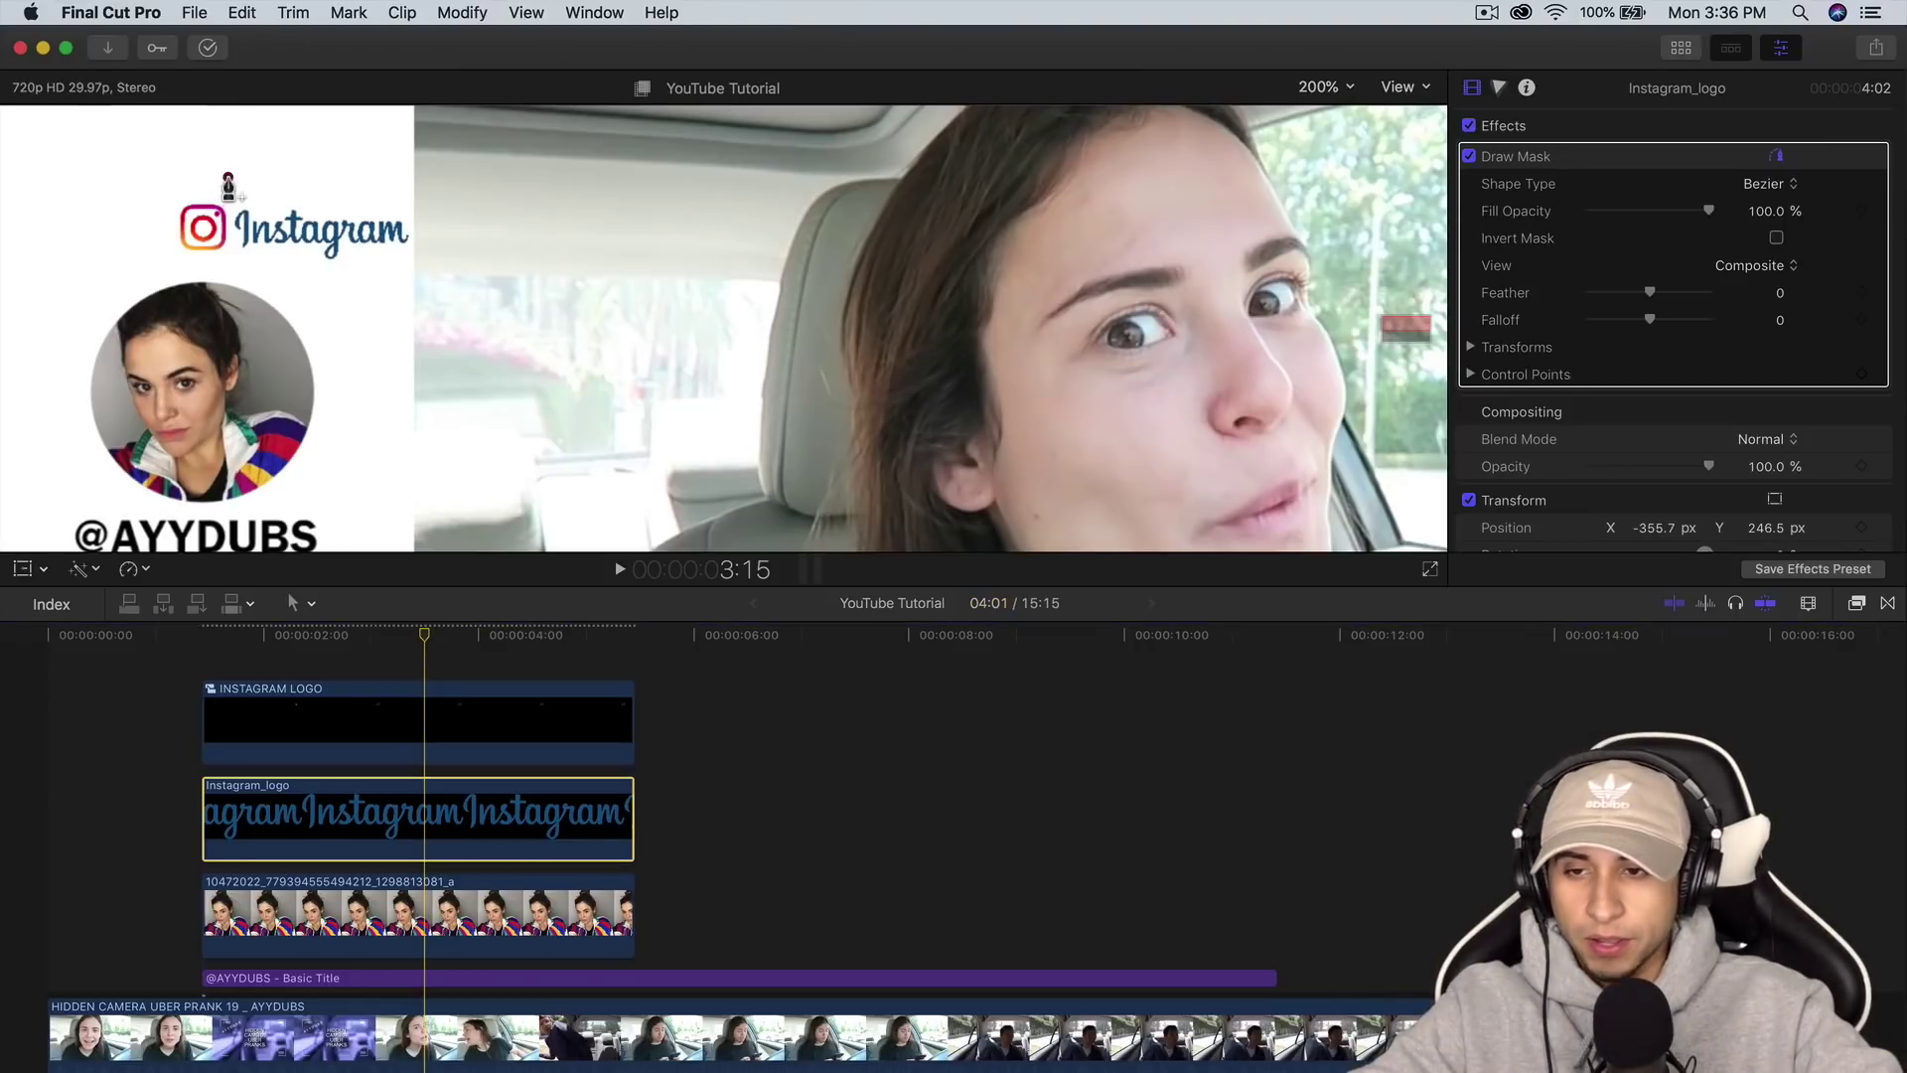
left_click(225, 267)
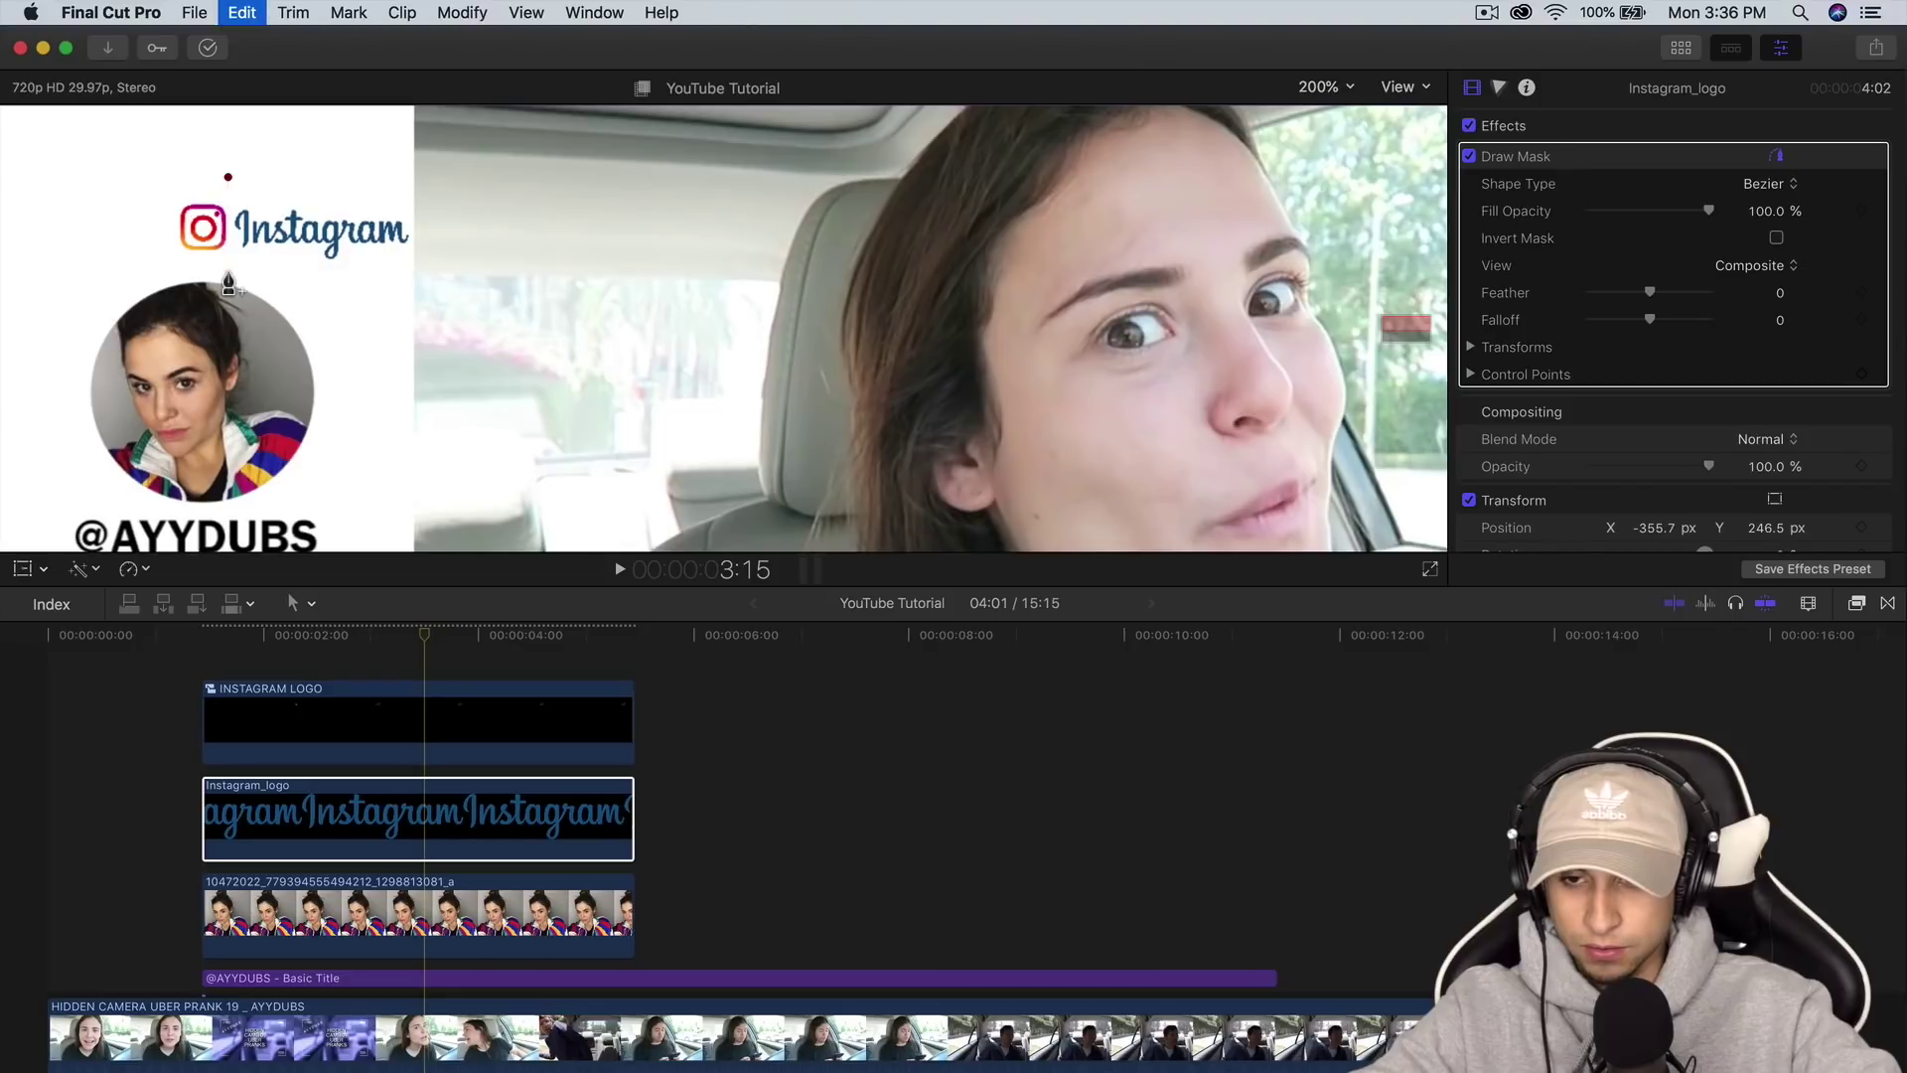
left_click(400, 325)
key("super+z")
left_click(415, 327)
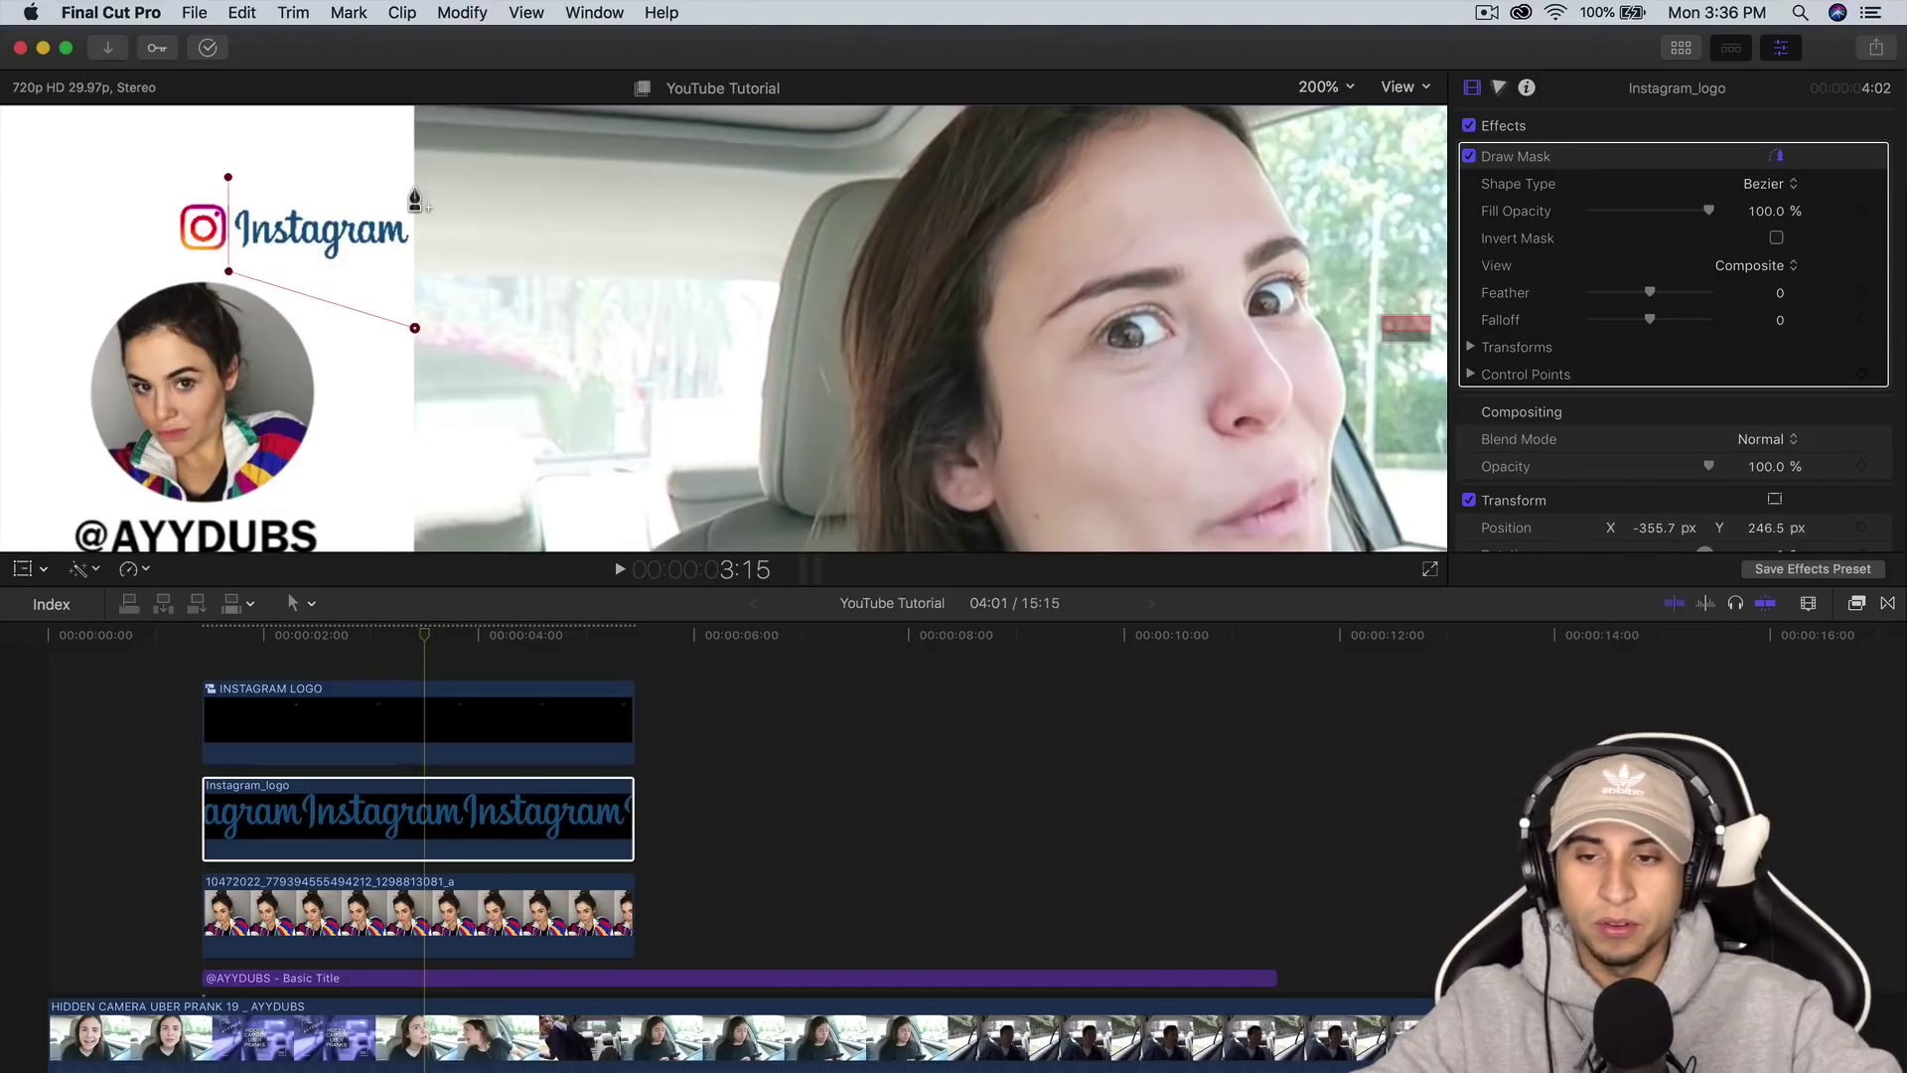
left_click(412, 173)
left_click(228, 178)
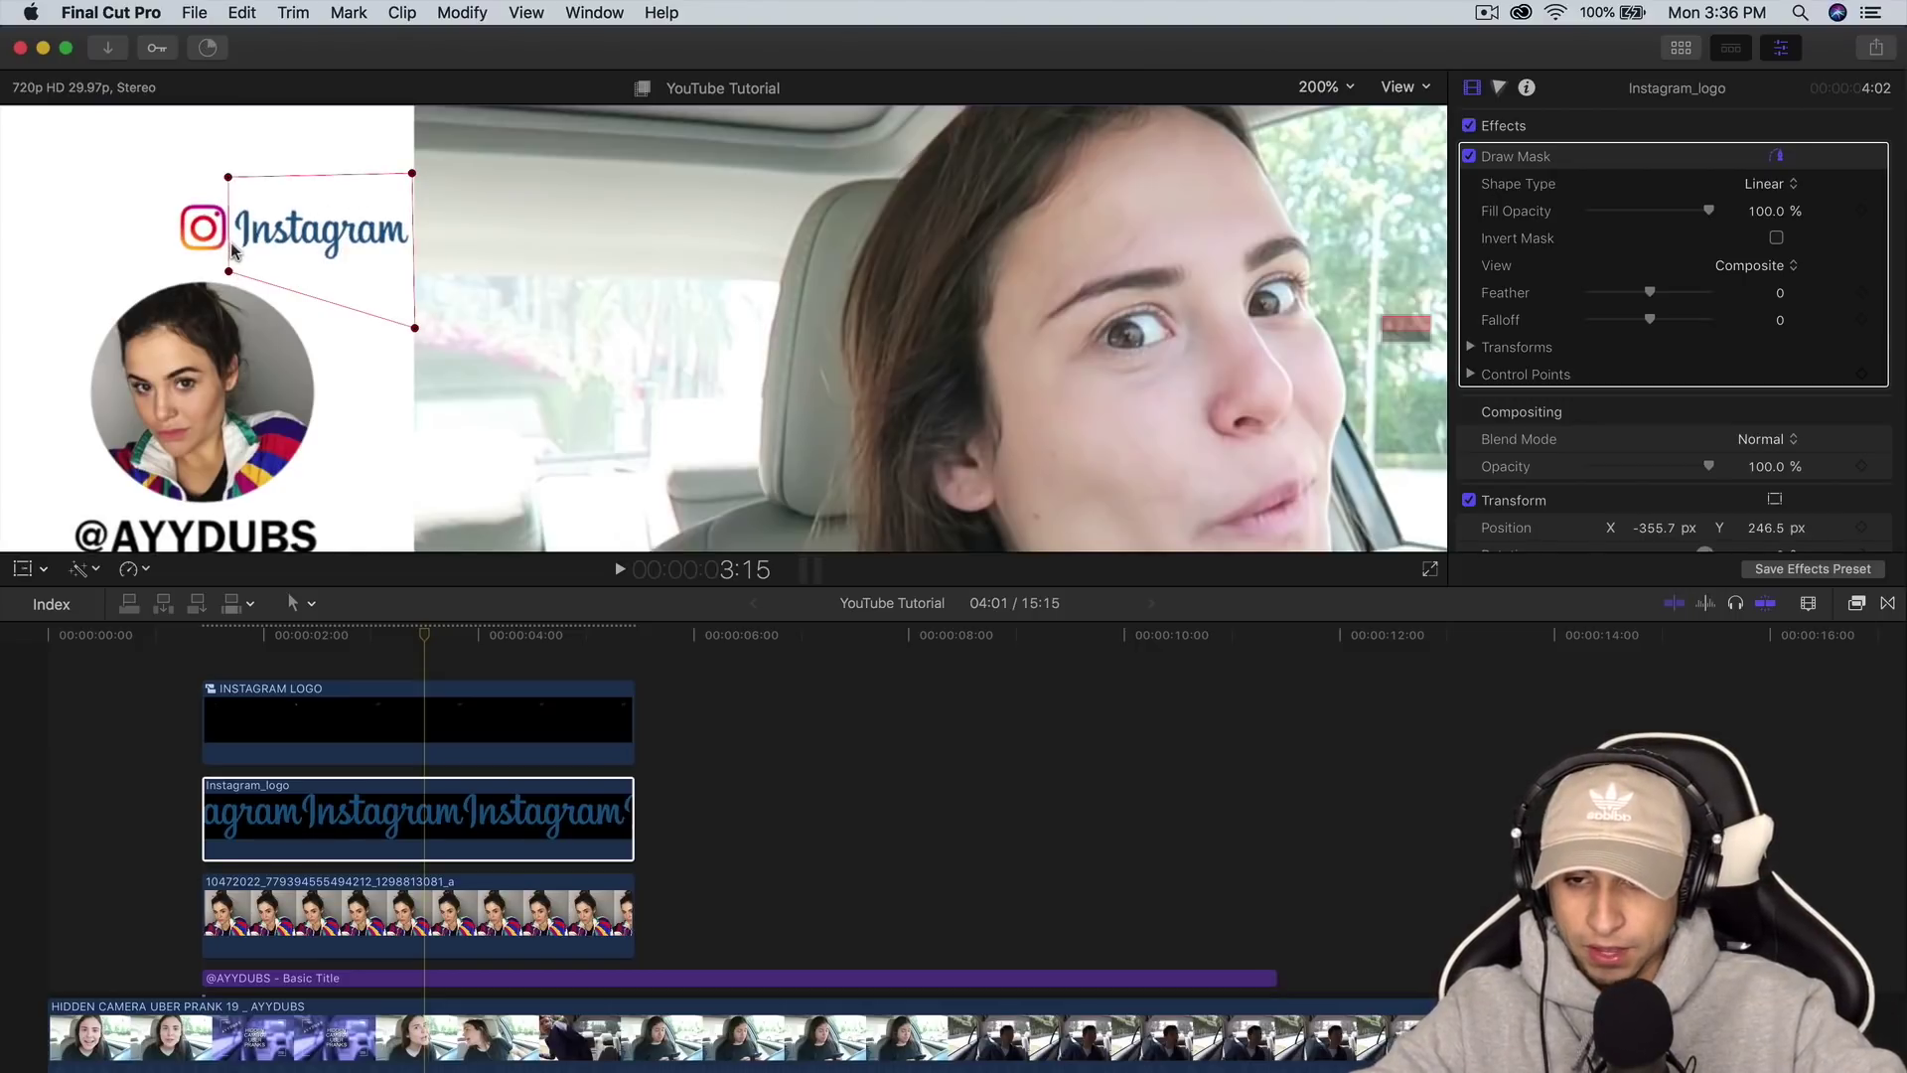
Nudge the mask's left edge beside the camera icon and collapse its right-hand points onto that edge to hide the wordmark.
mouse_move(231, 243)
left_mouse_down()
mouse_move(403, 249)
mouse_move(186, 249)
mouse_move(230, 248)
left_mouse_up()
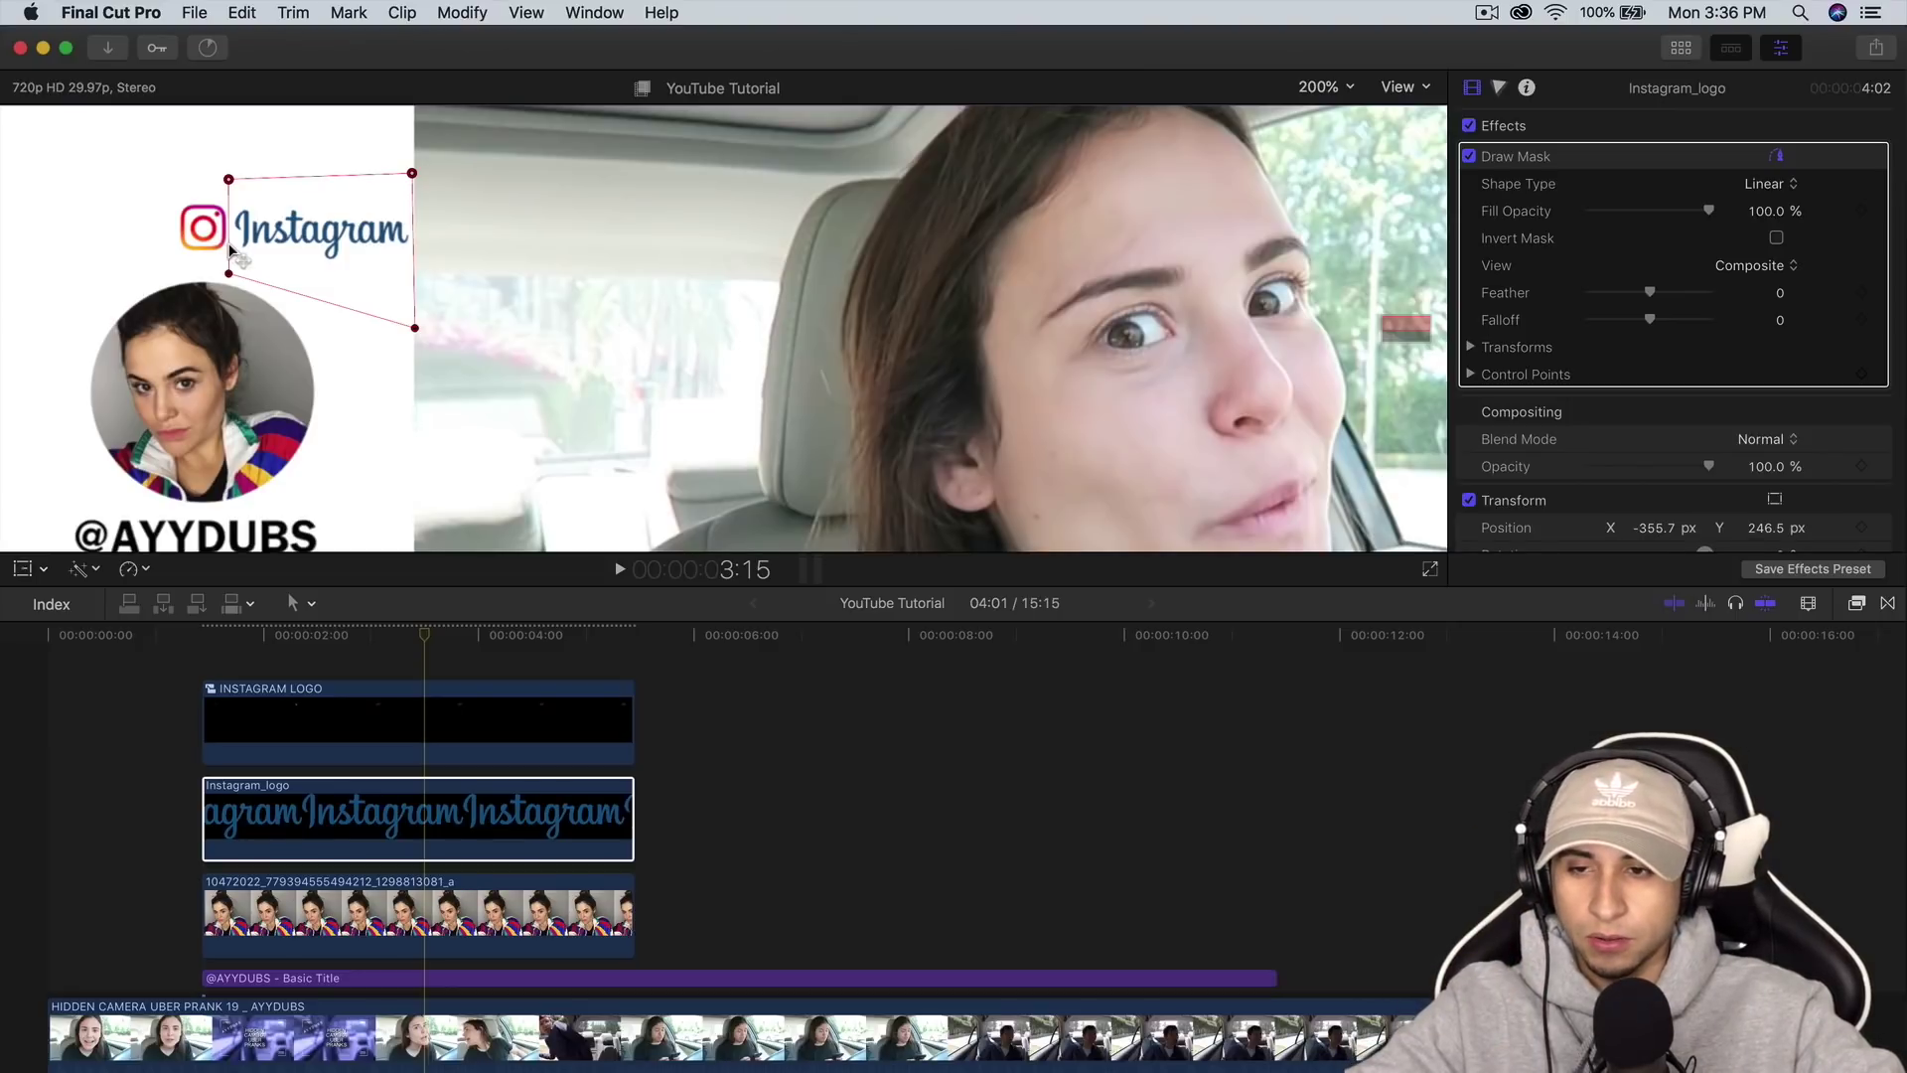
left_click_drag(228, 245, 227, 245)
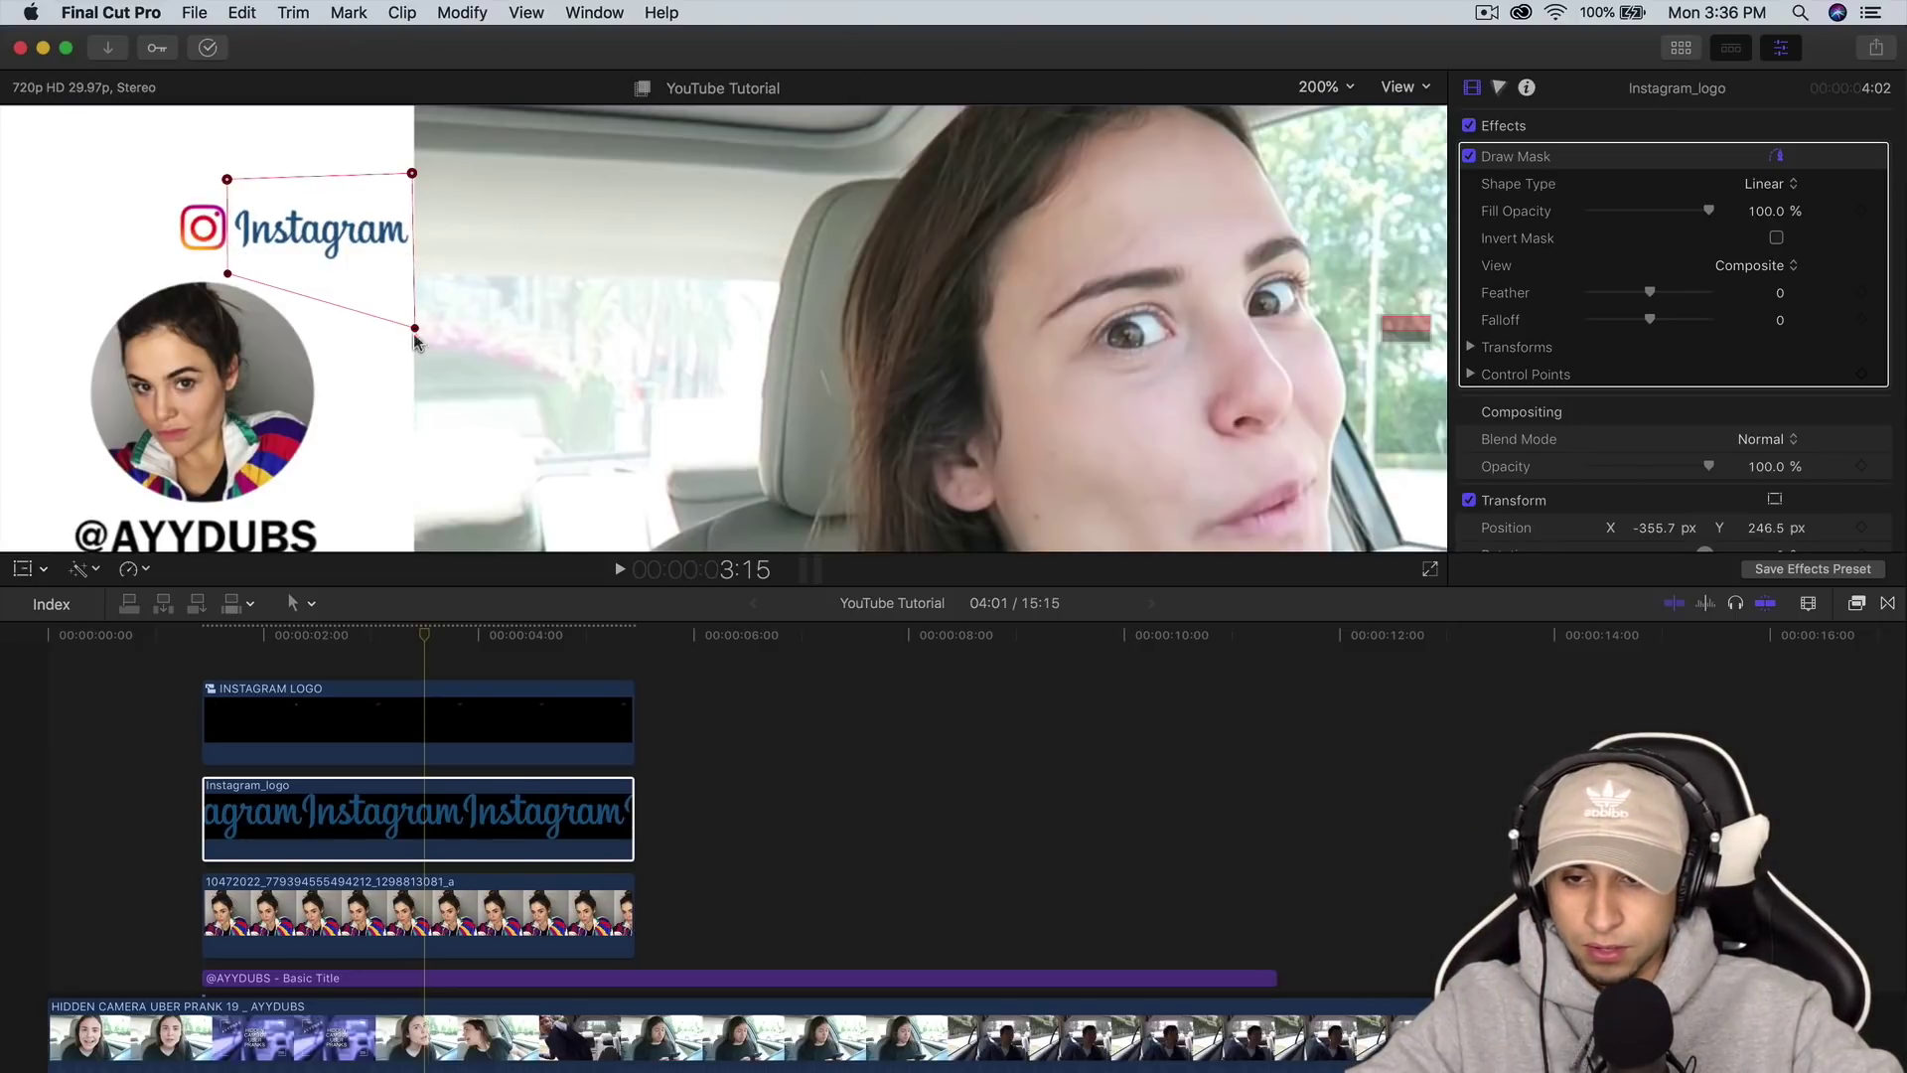
left_click_drag(415, 321, 236, 312)
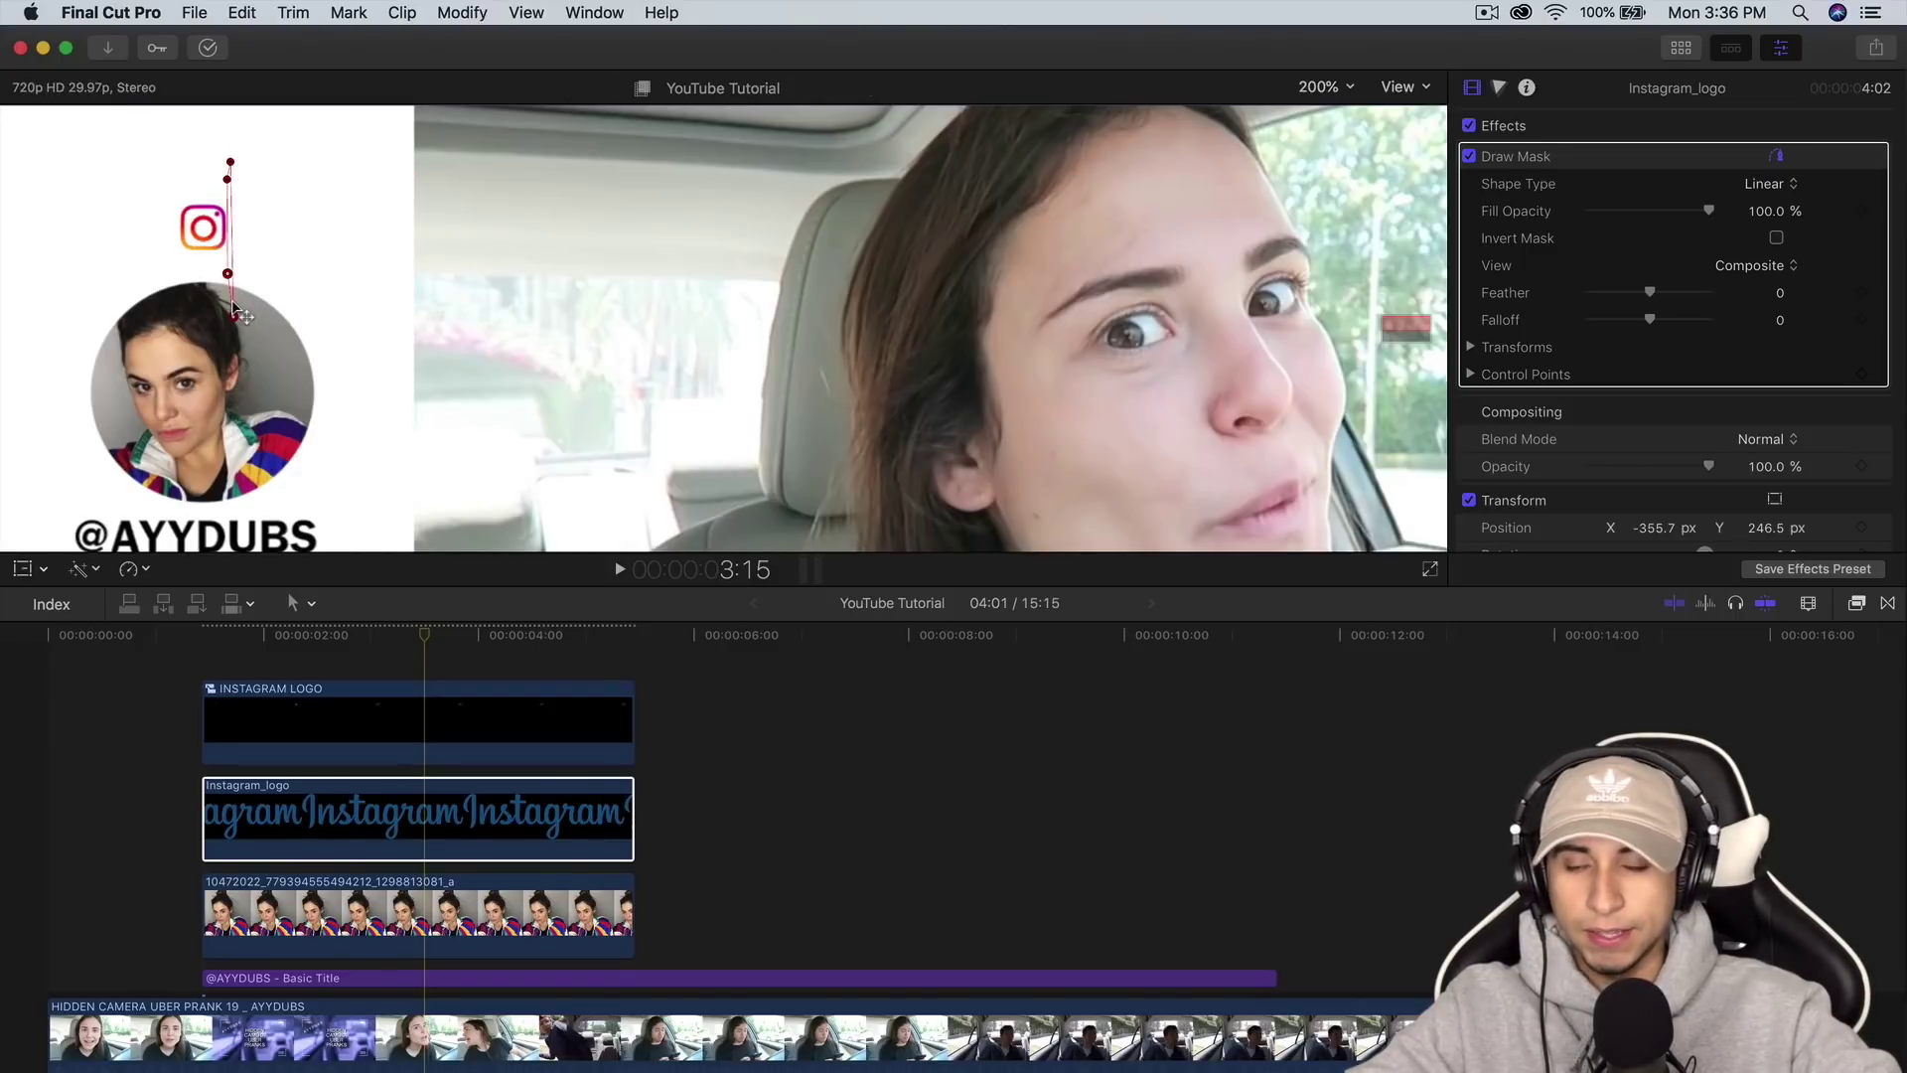
left_click(464, 610)
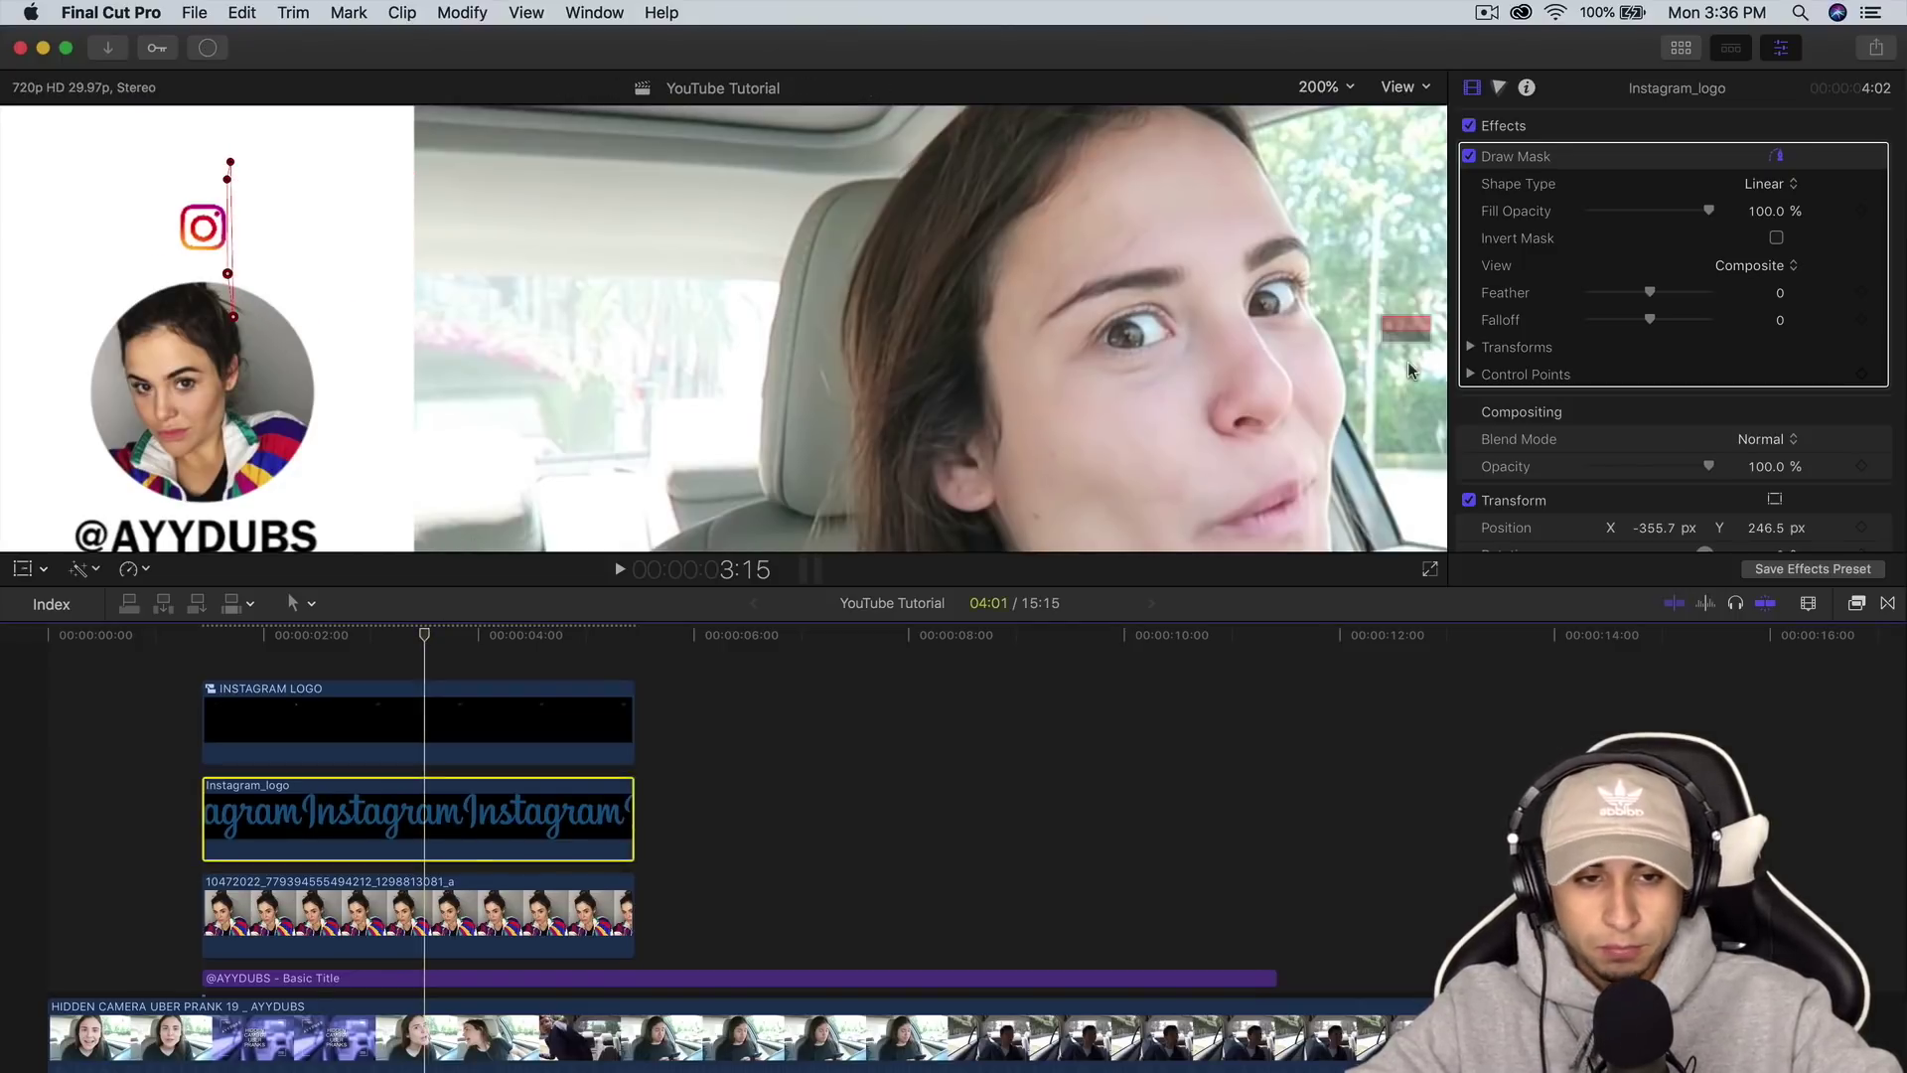
Keyframe the Draw Mask's Control Points and its Transforms Position at 3:15.
left_click(1861, 376)
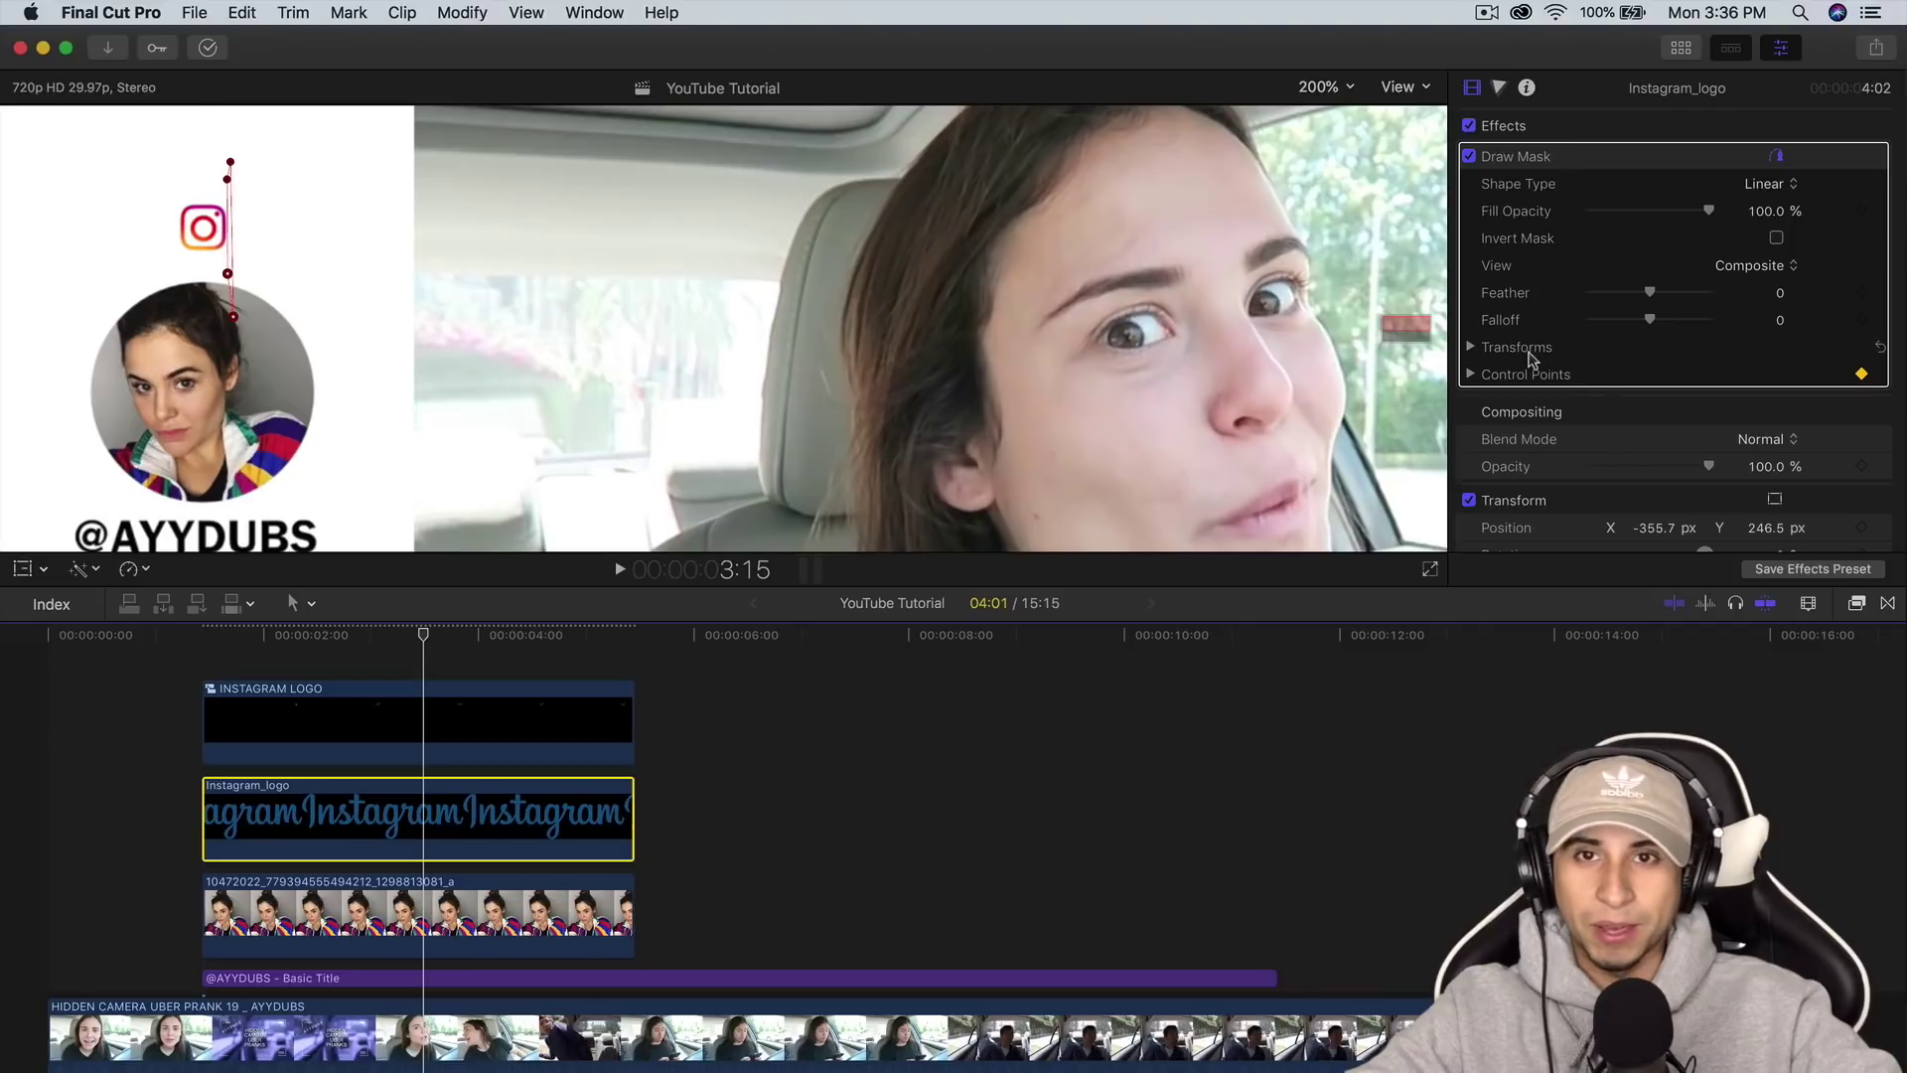
left_click(1470, 348)
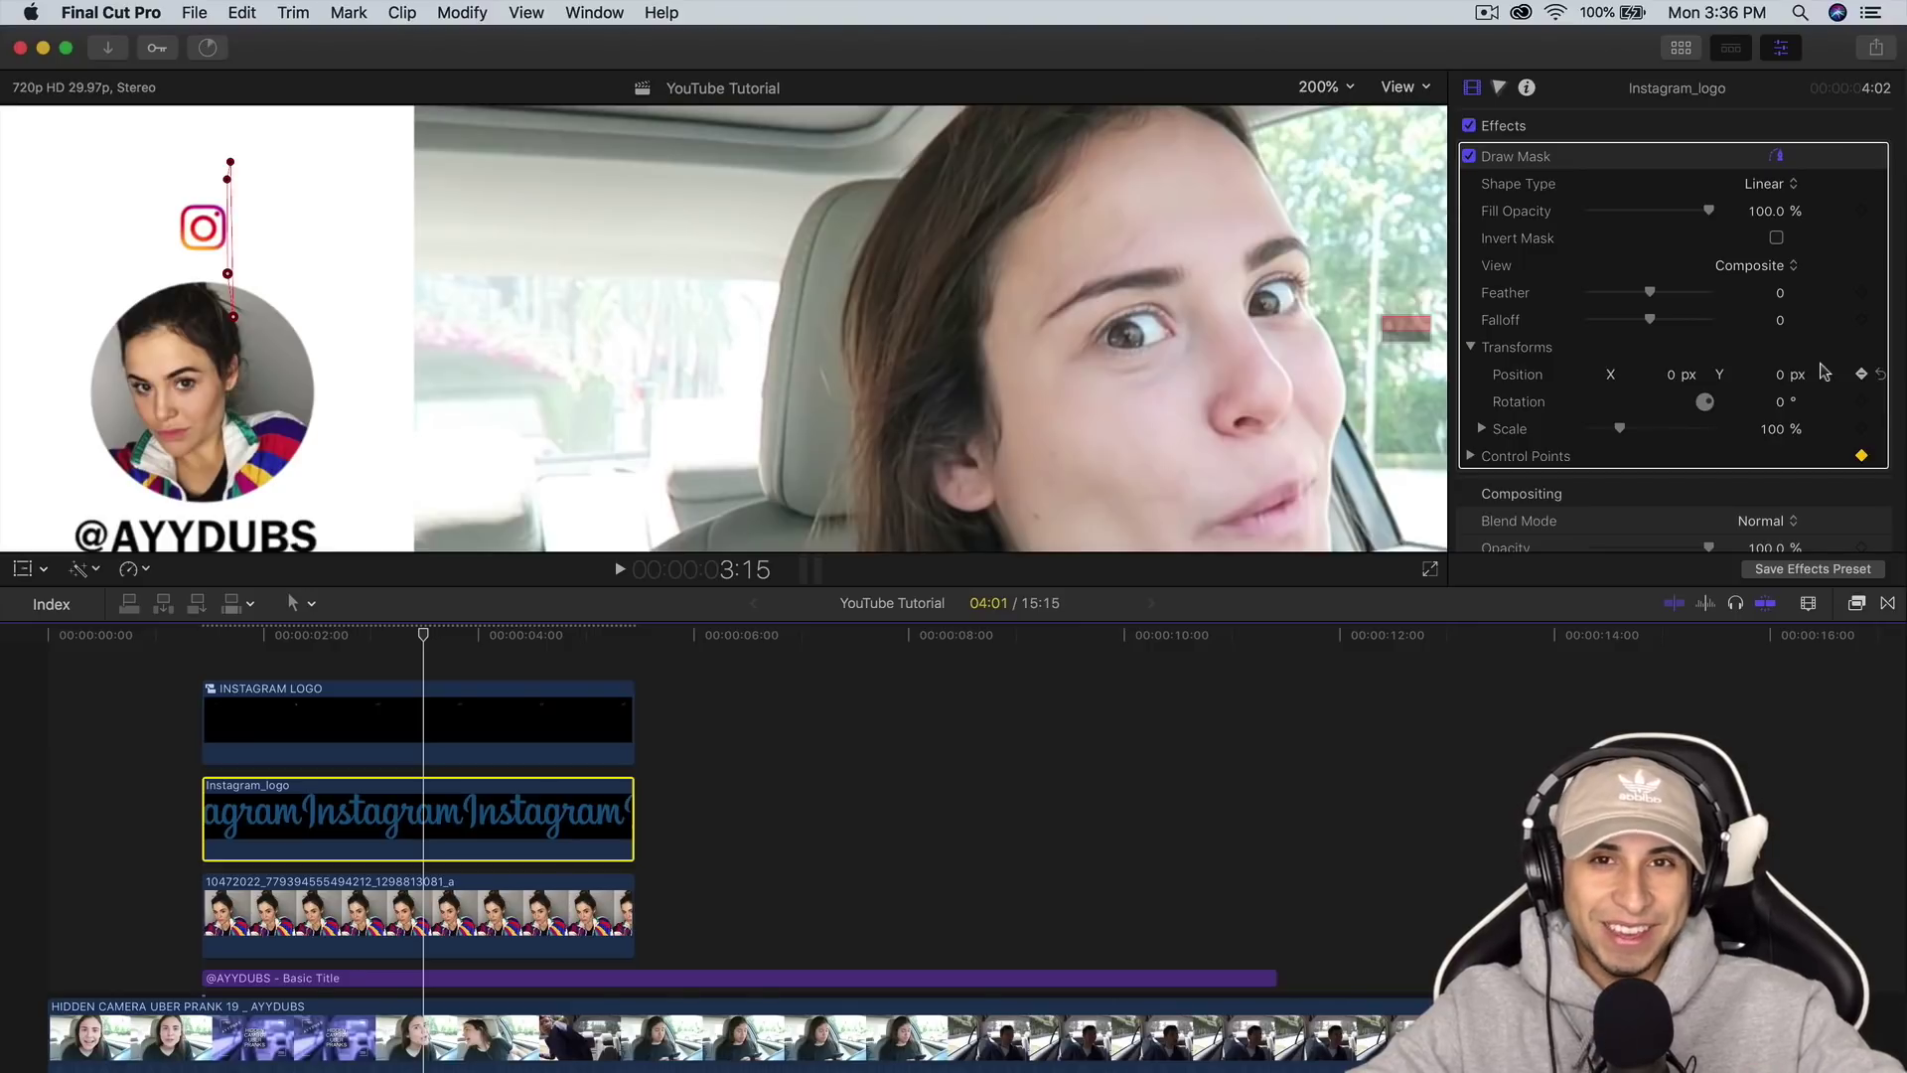
left_click(1861, 373)
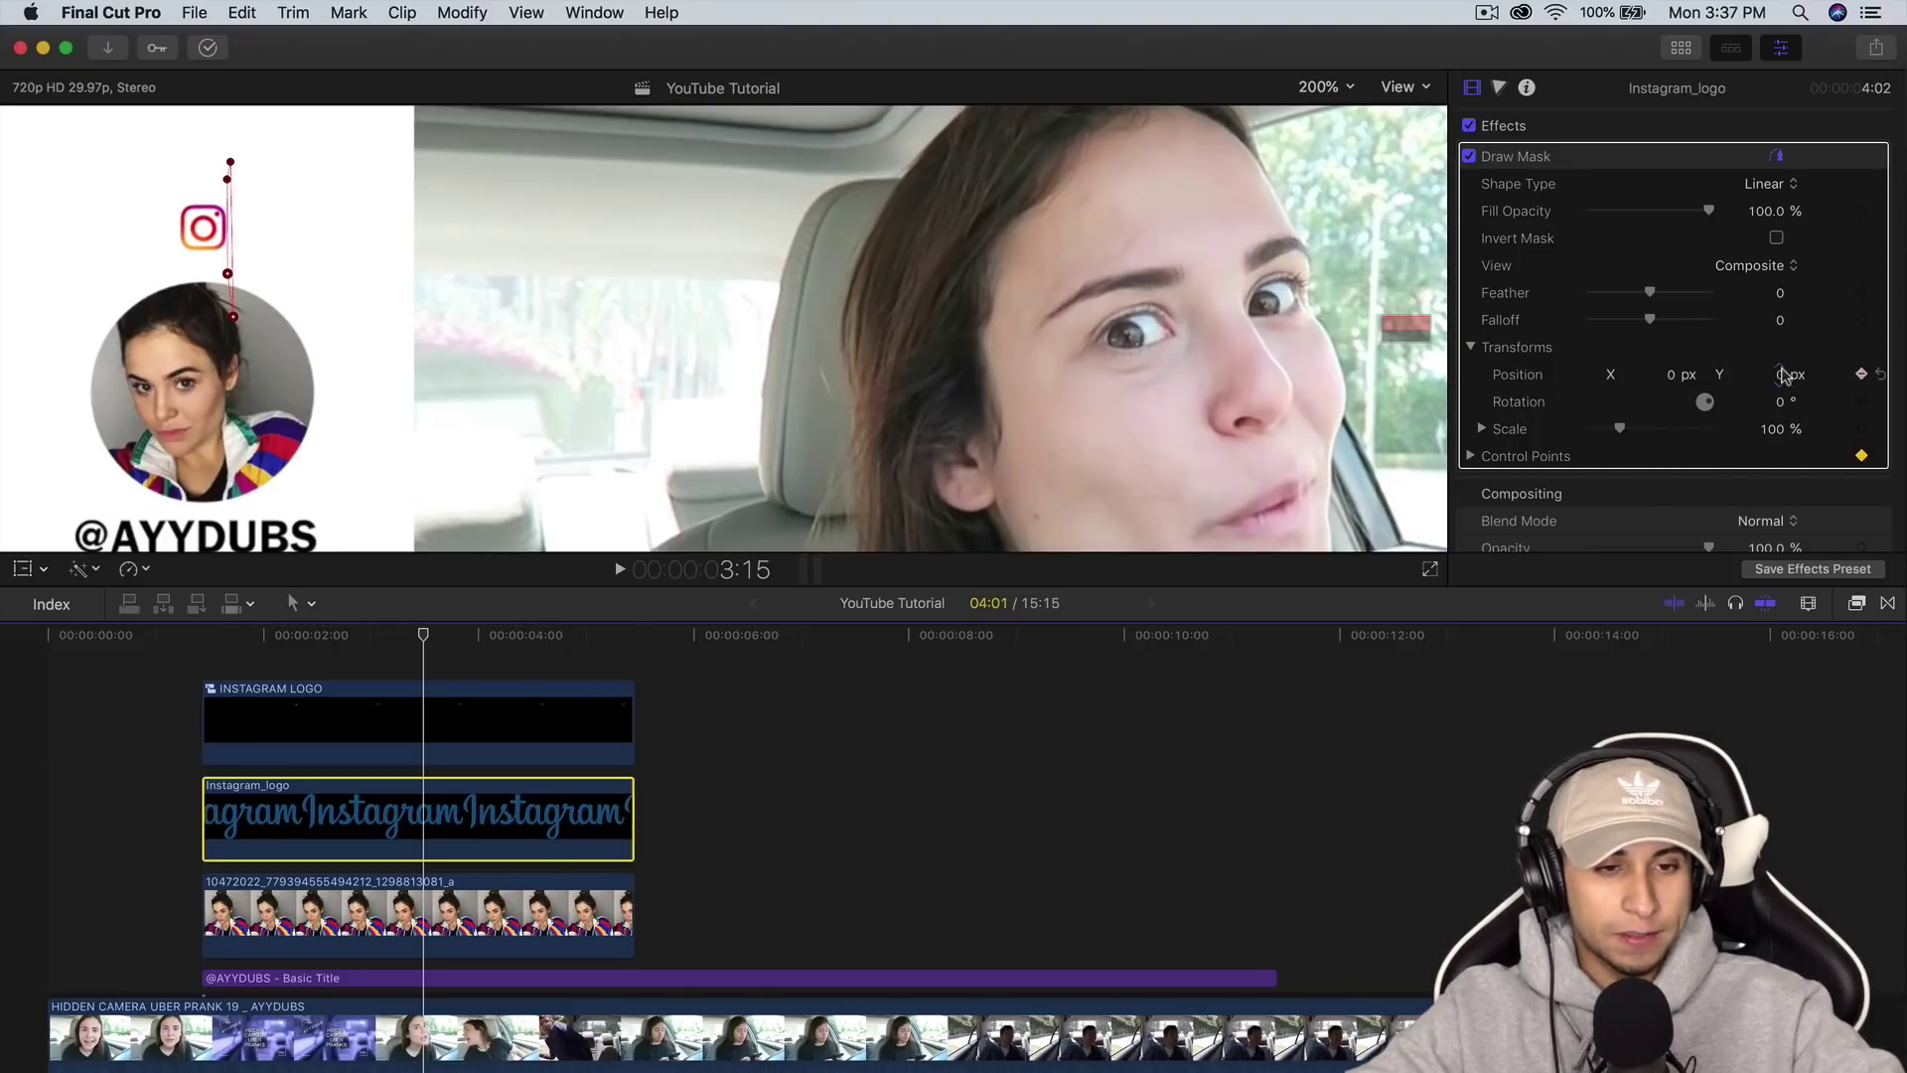
At 4:06, shift the wordmark left toward the camera icon and widen the mask to reveal the whole word.
left_click_drag(425, 636, 500, 661)
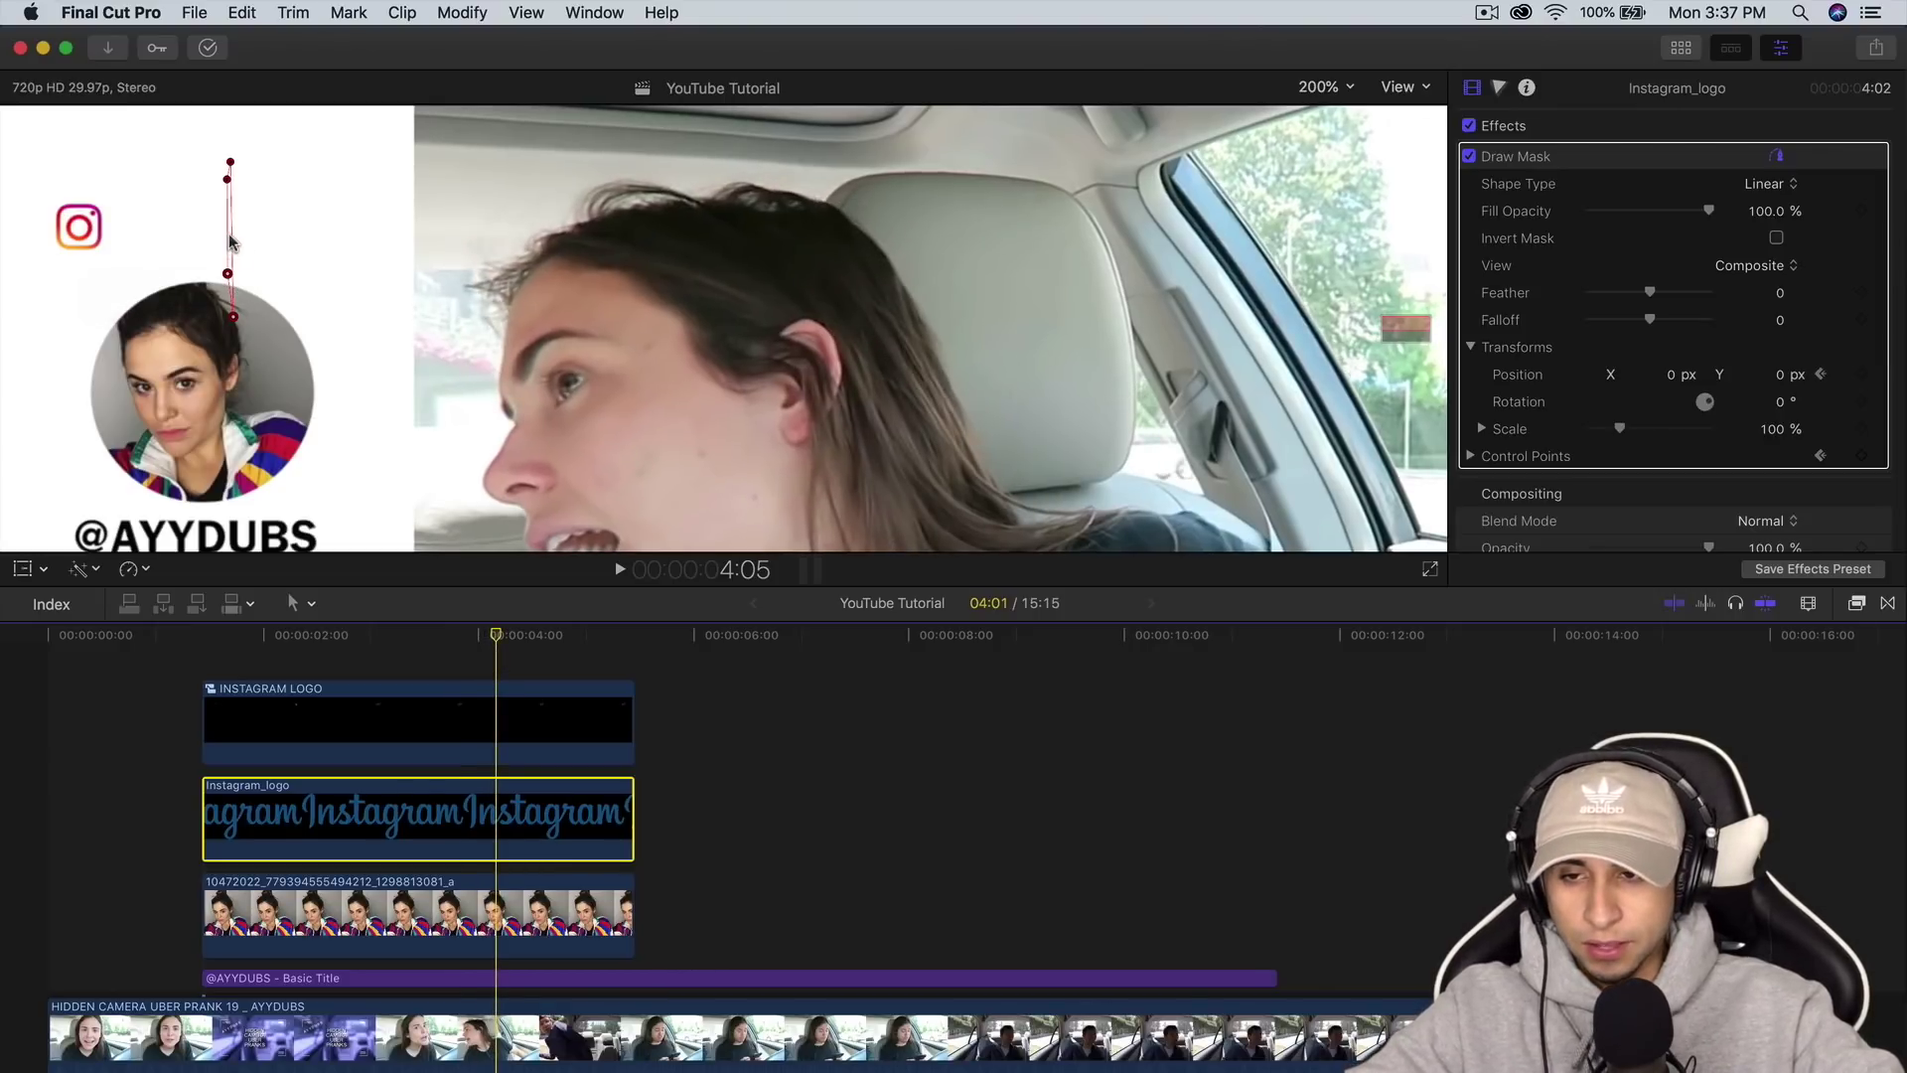
left_click_drag(228, 239, 107, 235)
left_click_drag(231, 248, 429, 253)
key("Right")
left_click(1582, 175)
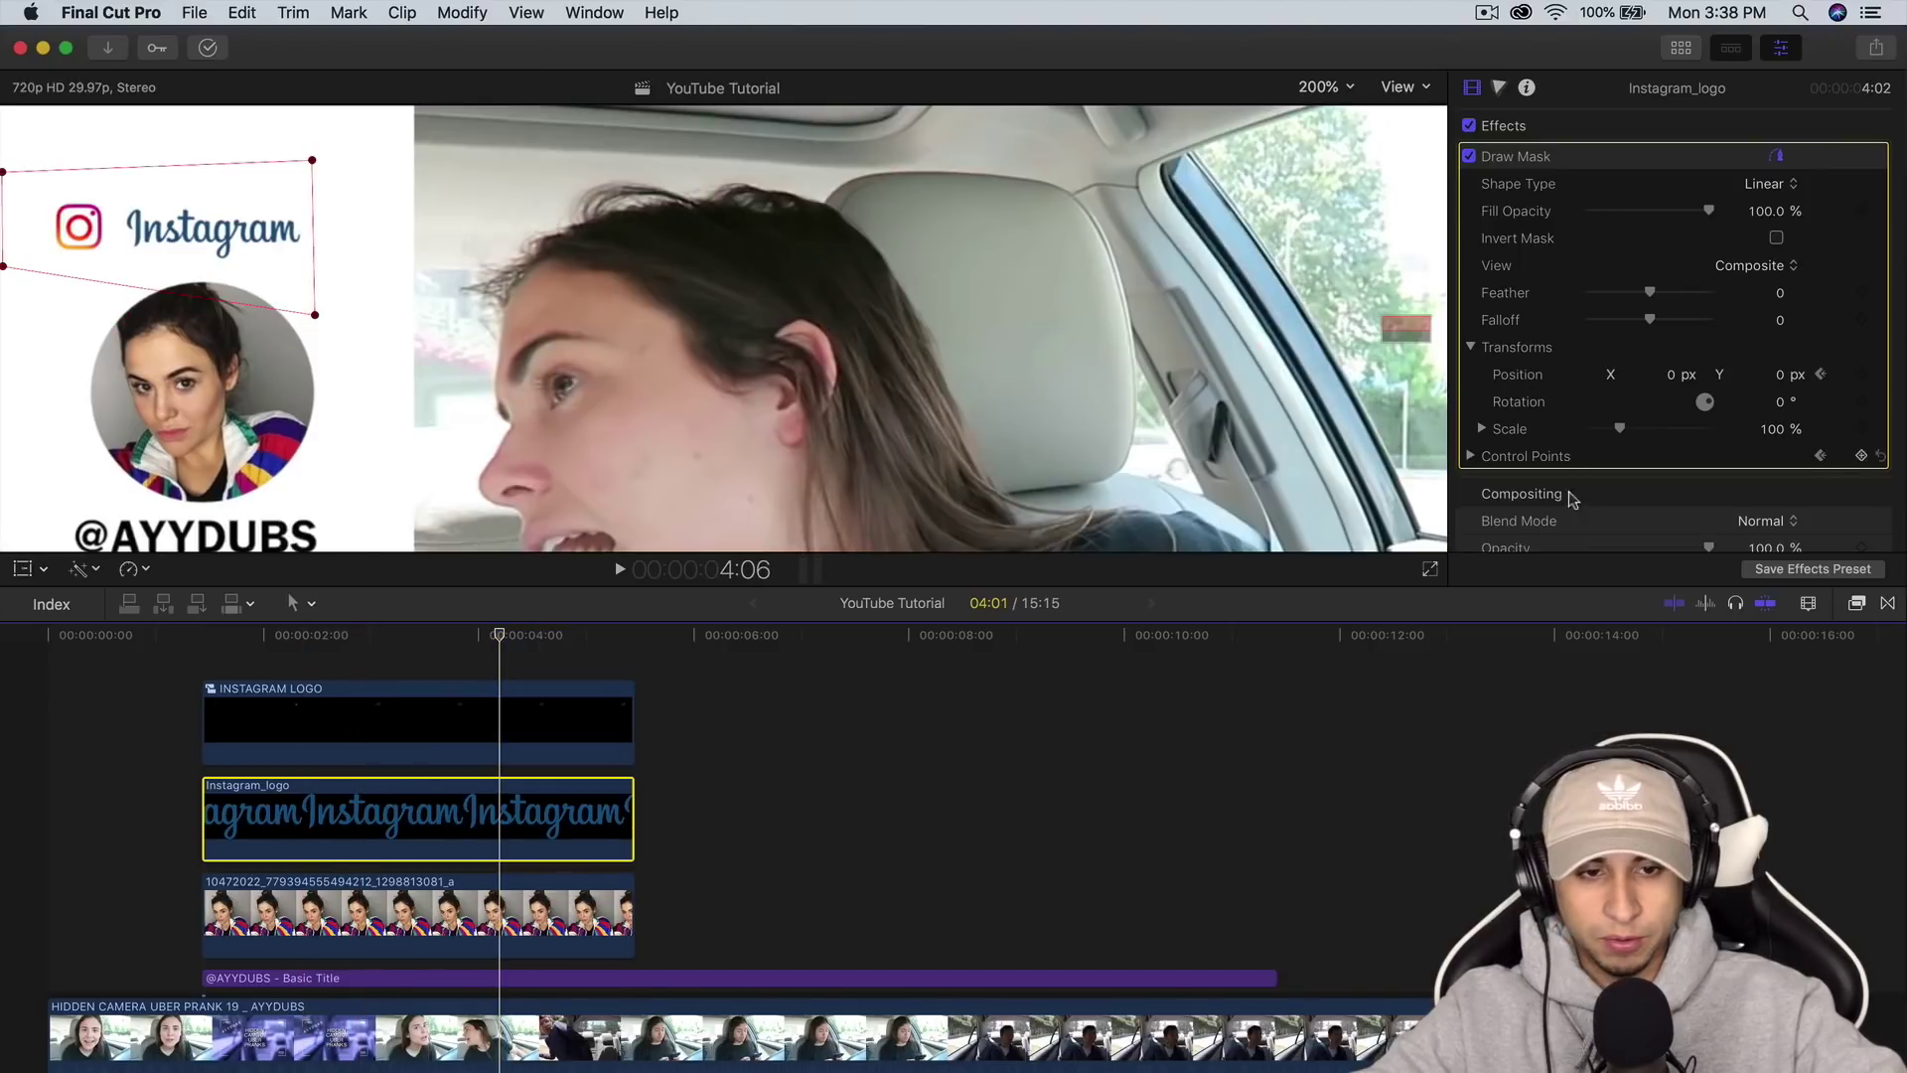
Nudge the Instagram wordmark slightly closer to the camera icon at 4:06.
left_click(22, 572)
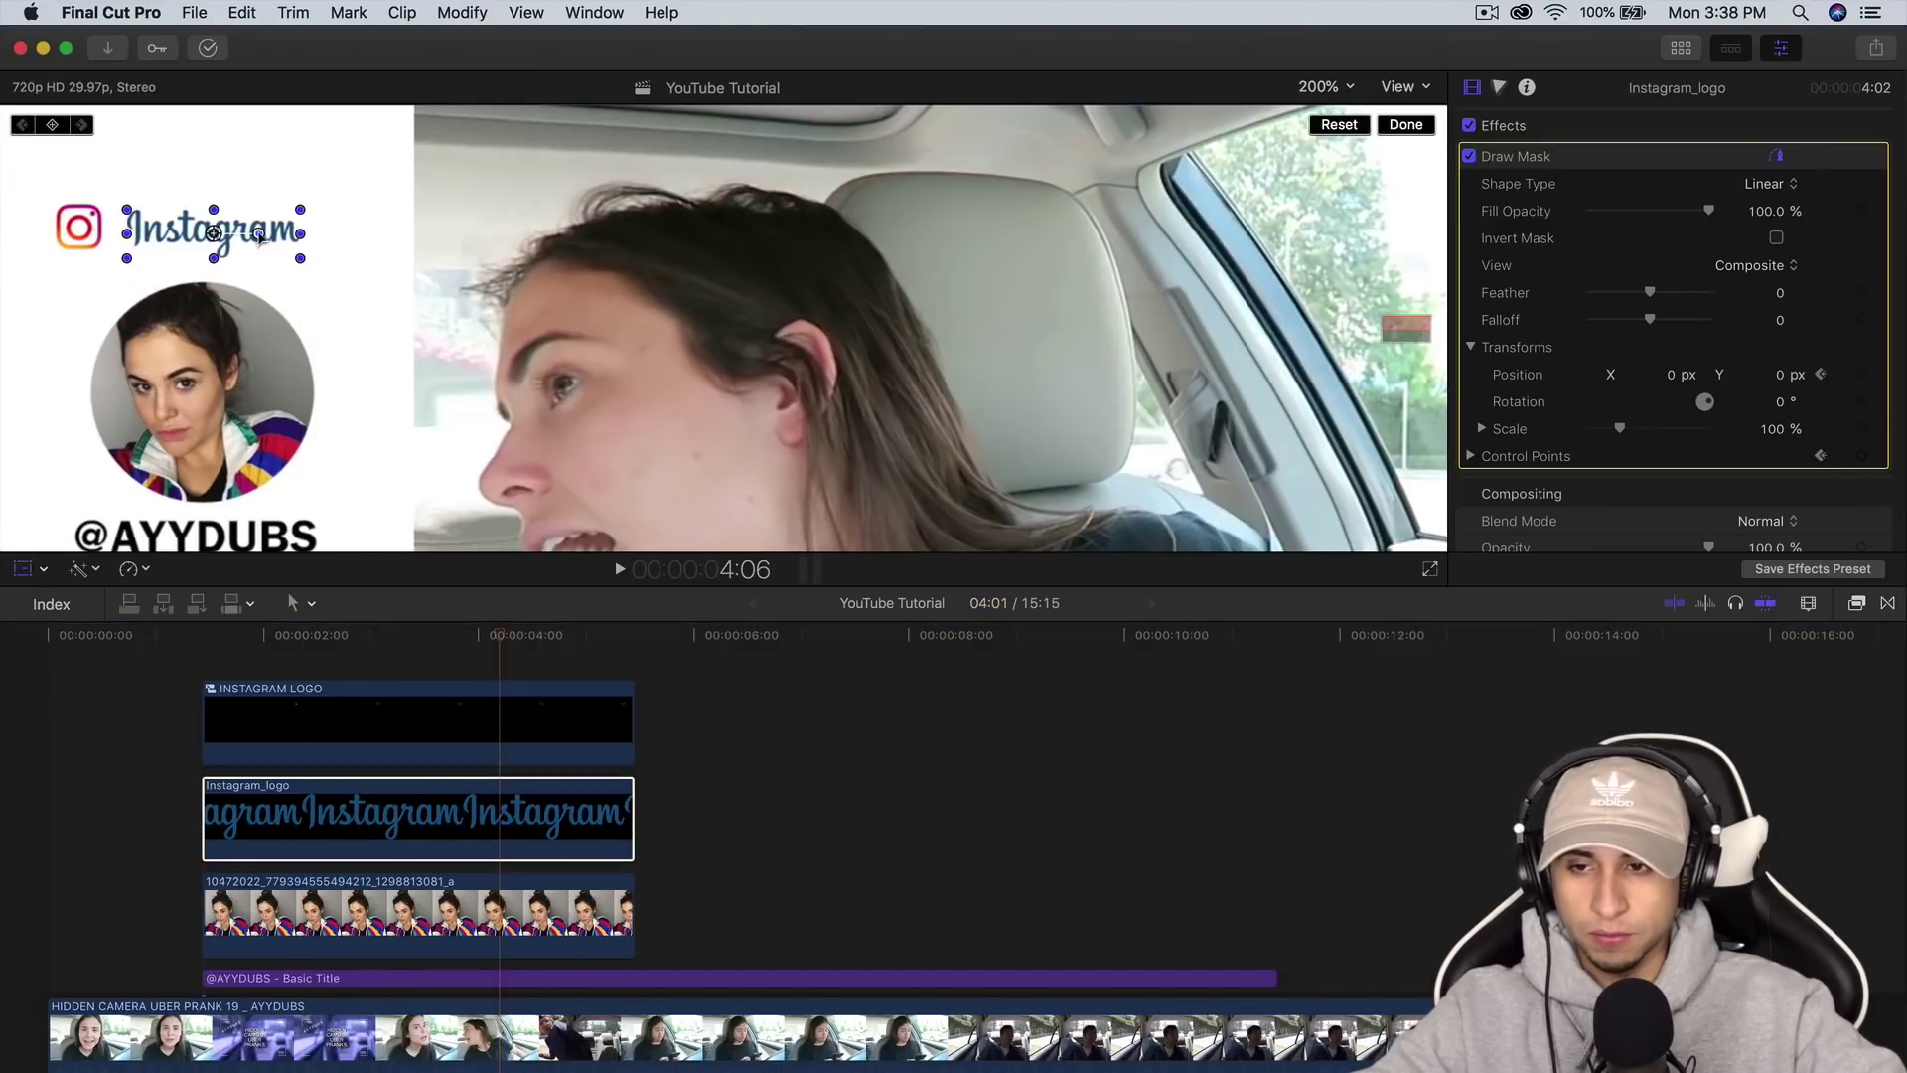
left_click_drag(211, 238, 203, 233)
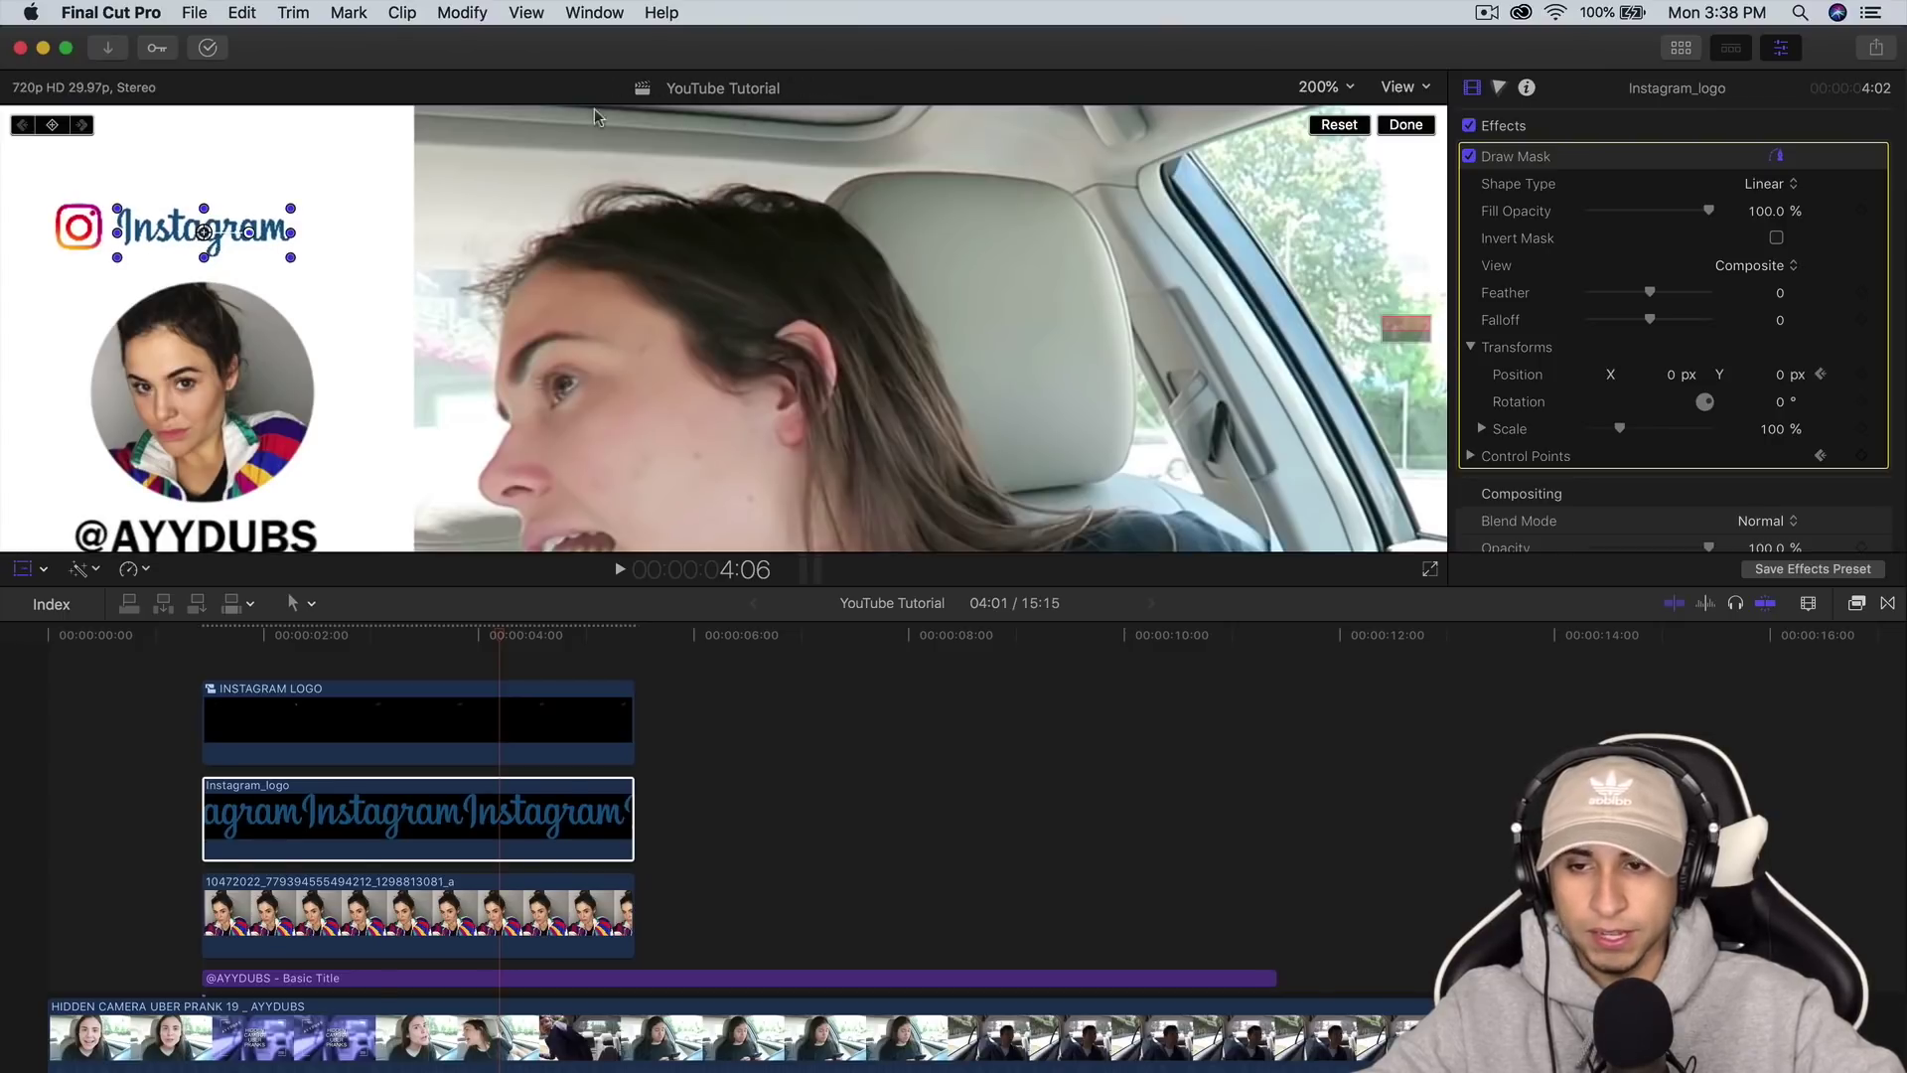
left_click(1404, 125)
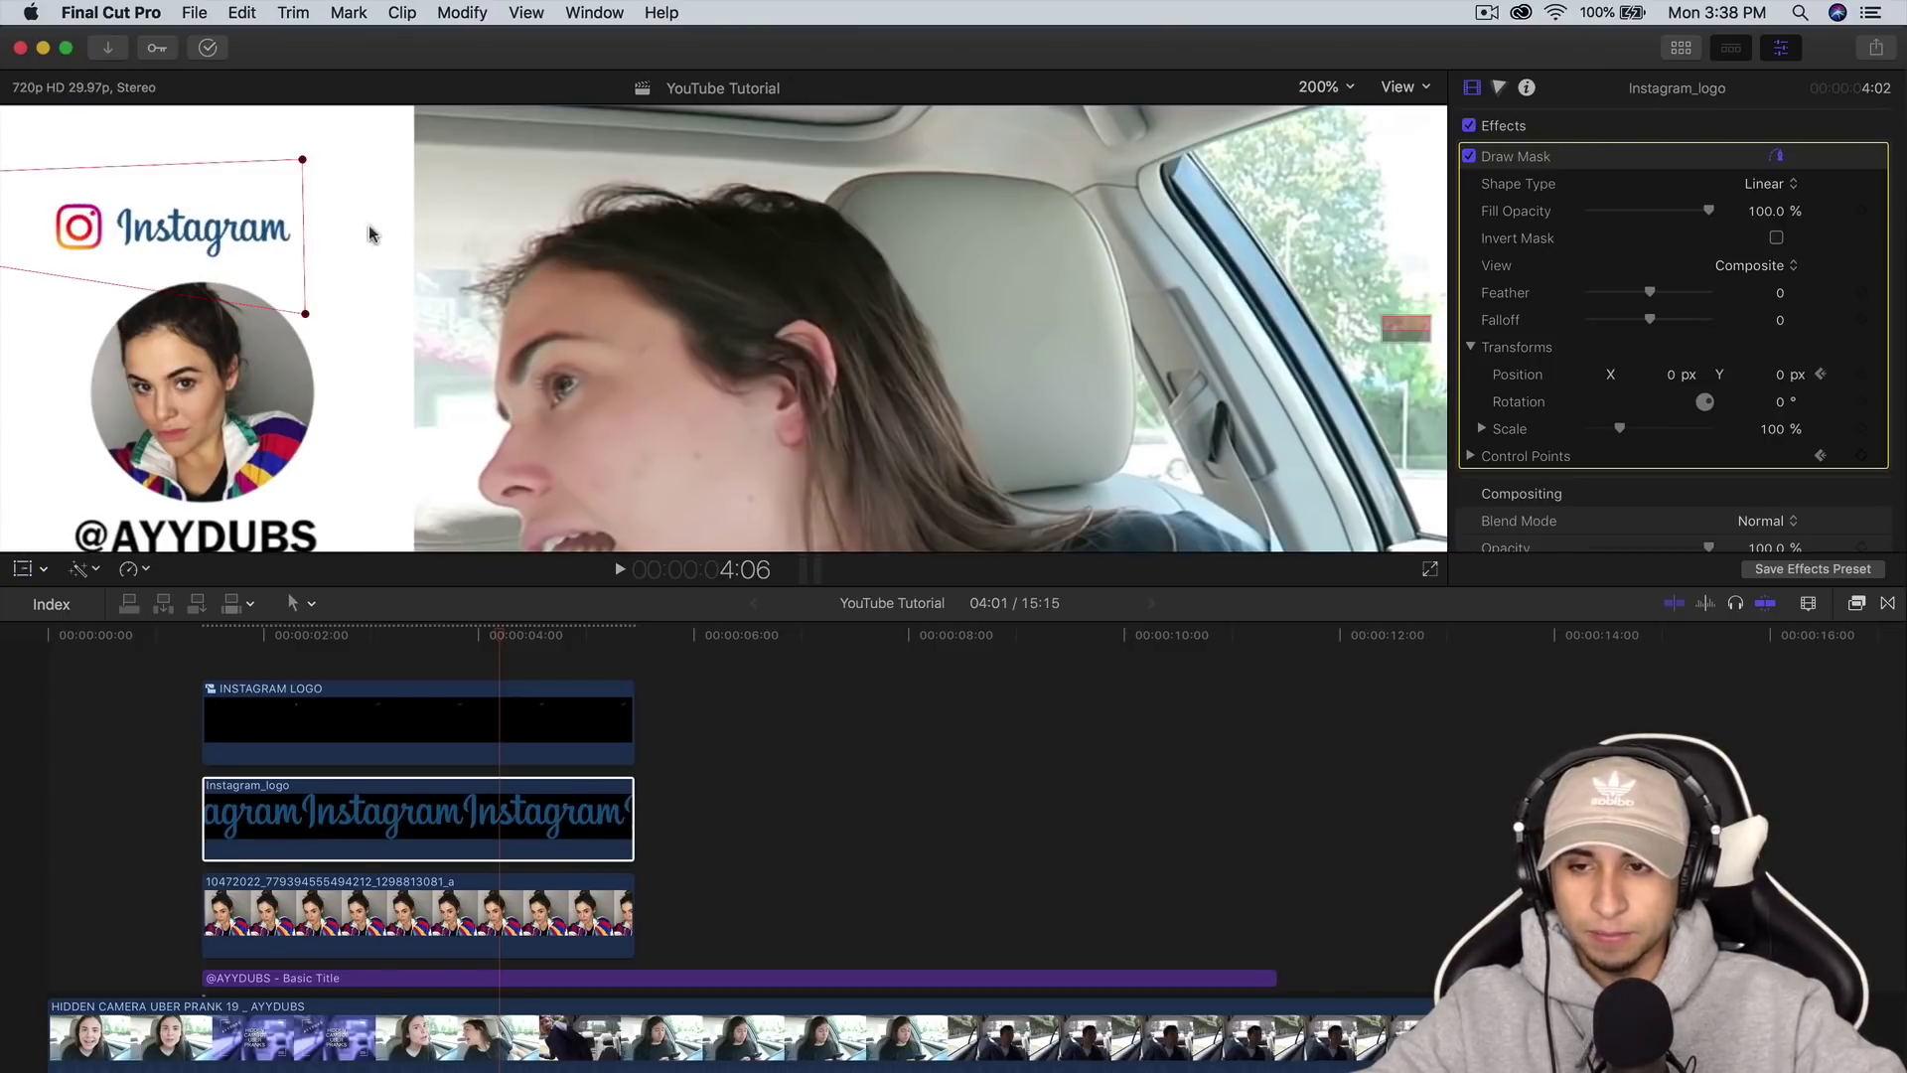
Move the mask's left edge inward at 4:06 so it sits between the camera icon and the wordmark.
left_click_drag(1395, 326, 1352, 328)
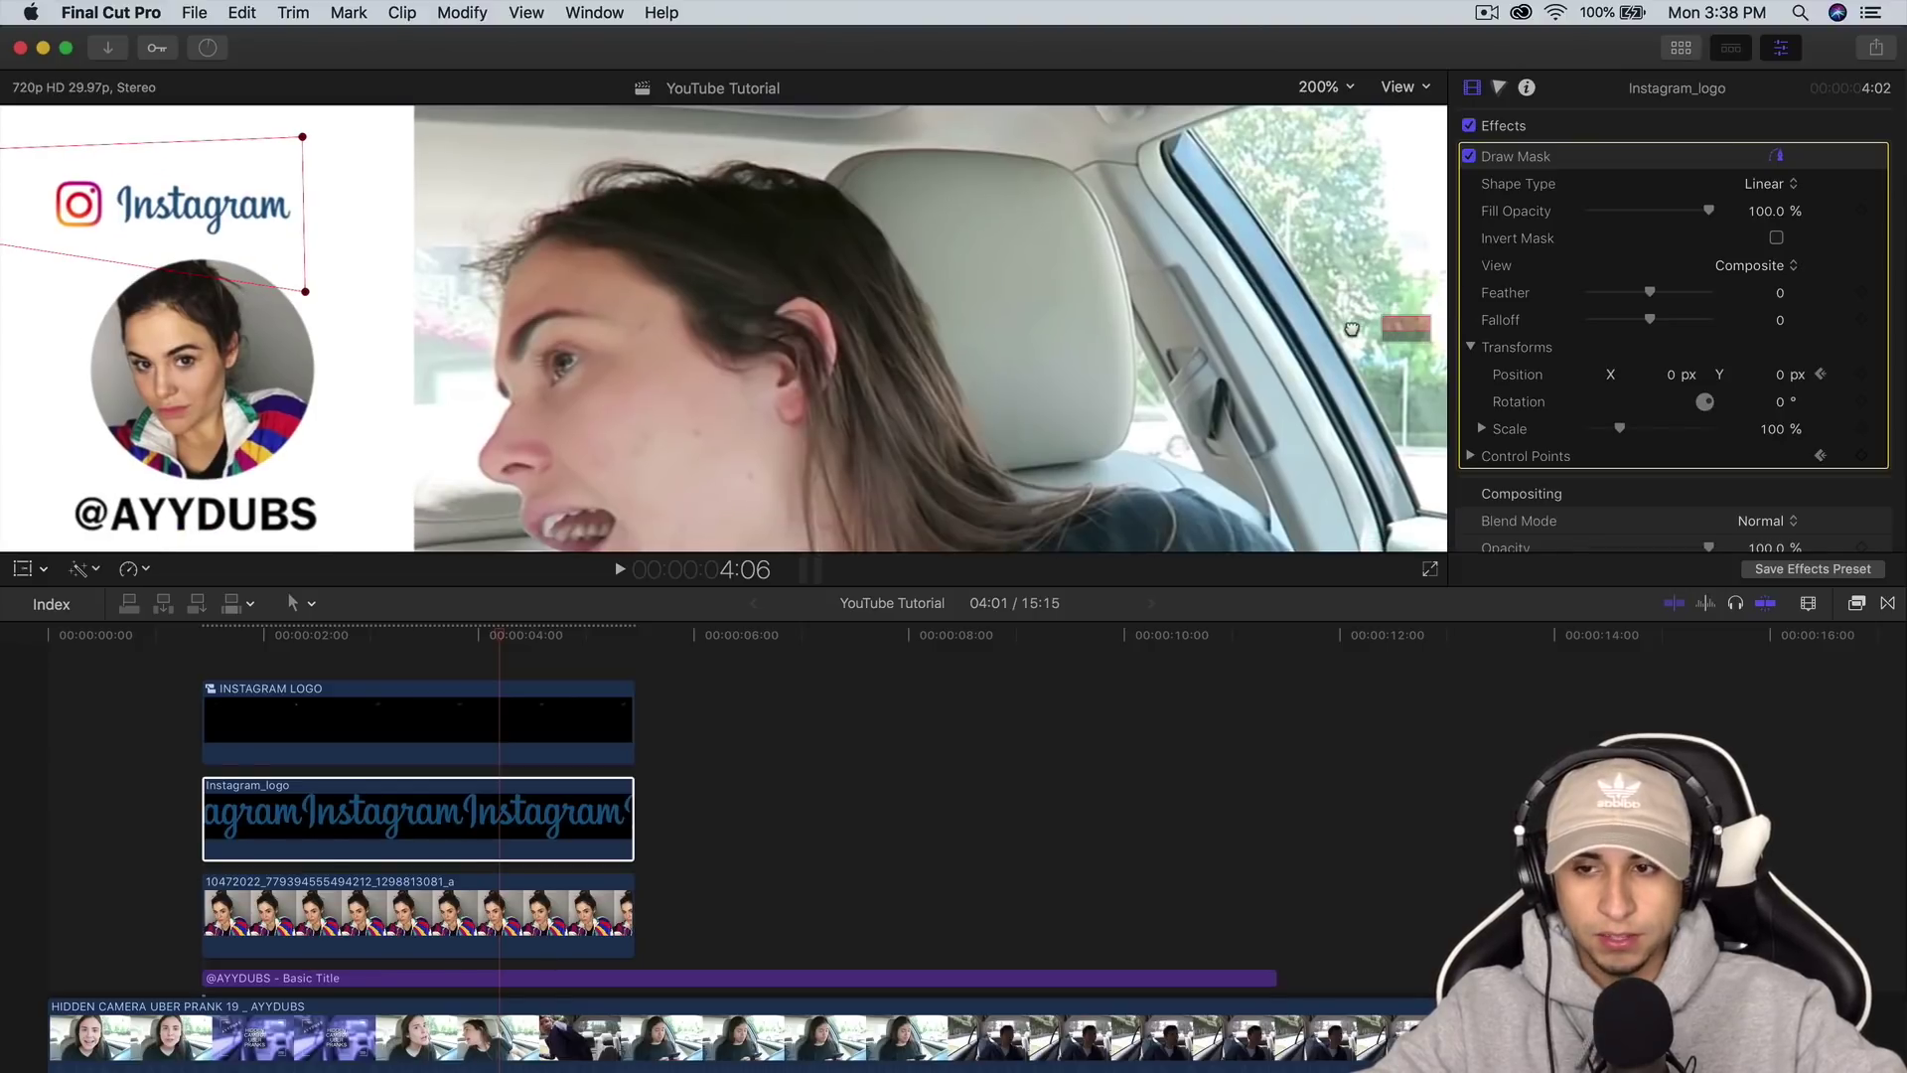
left_click(1349, 87)
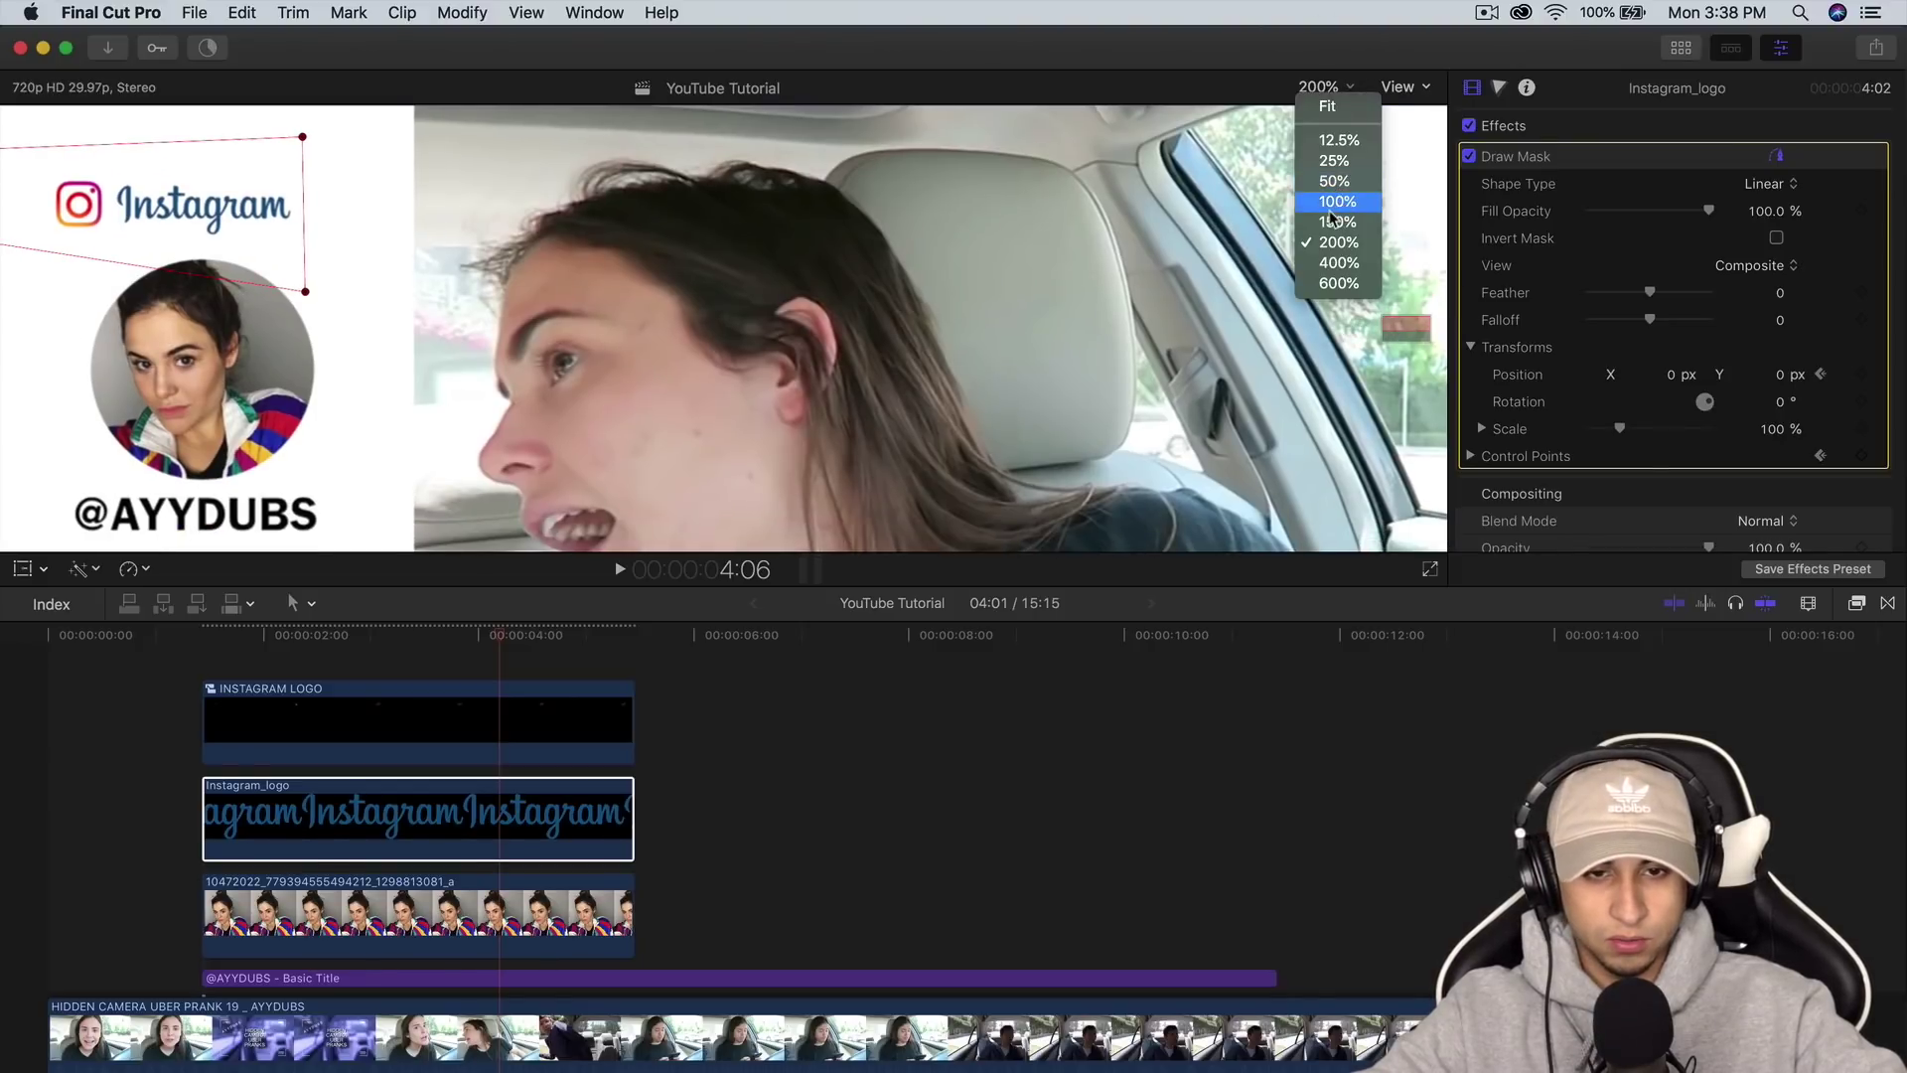
left_click(1337, 216)
left_click_drag(360, 179, 381, 180)
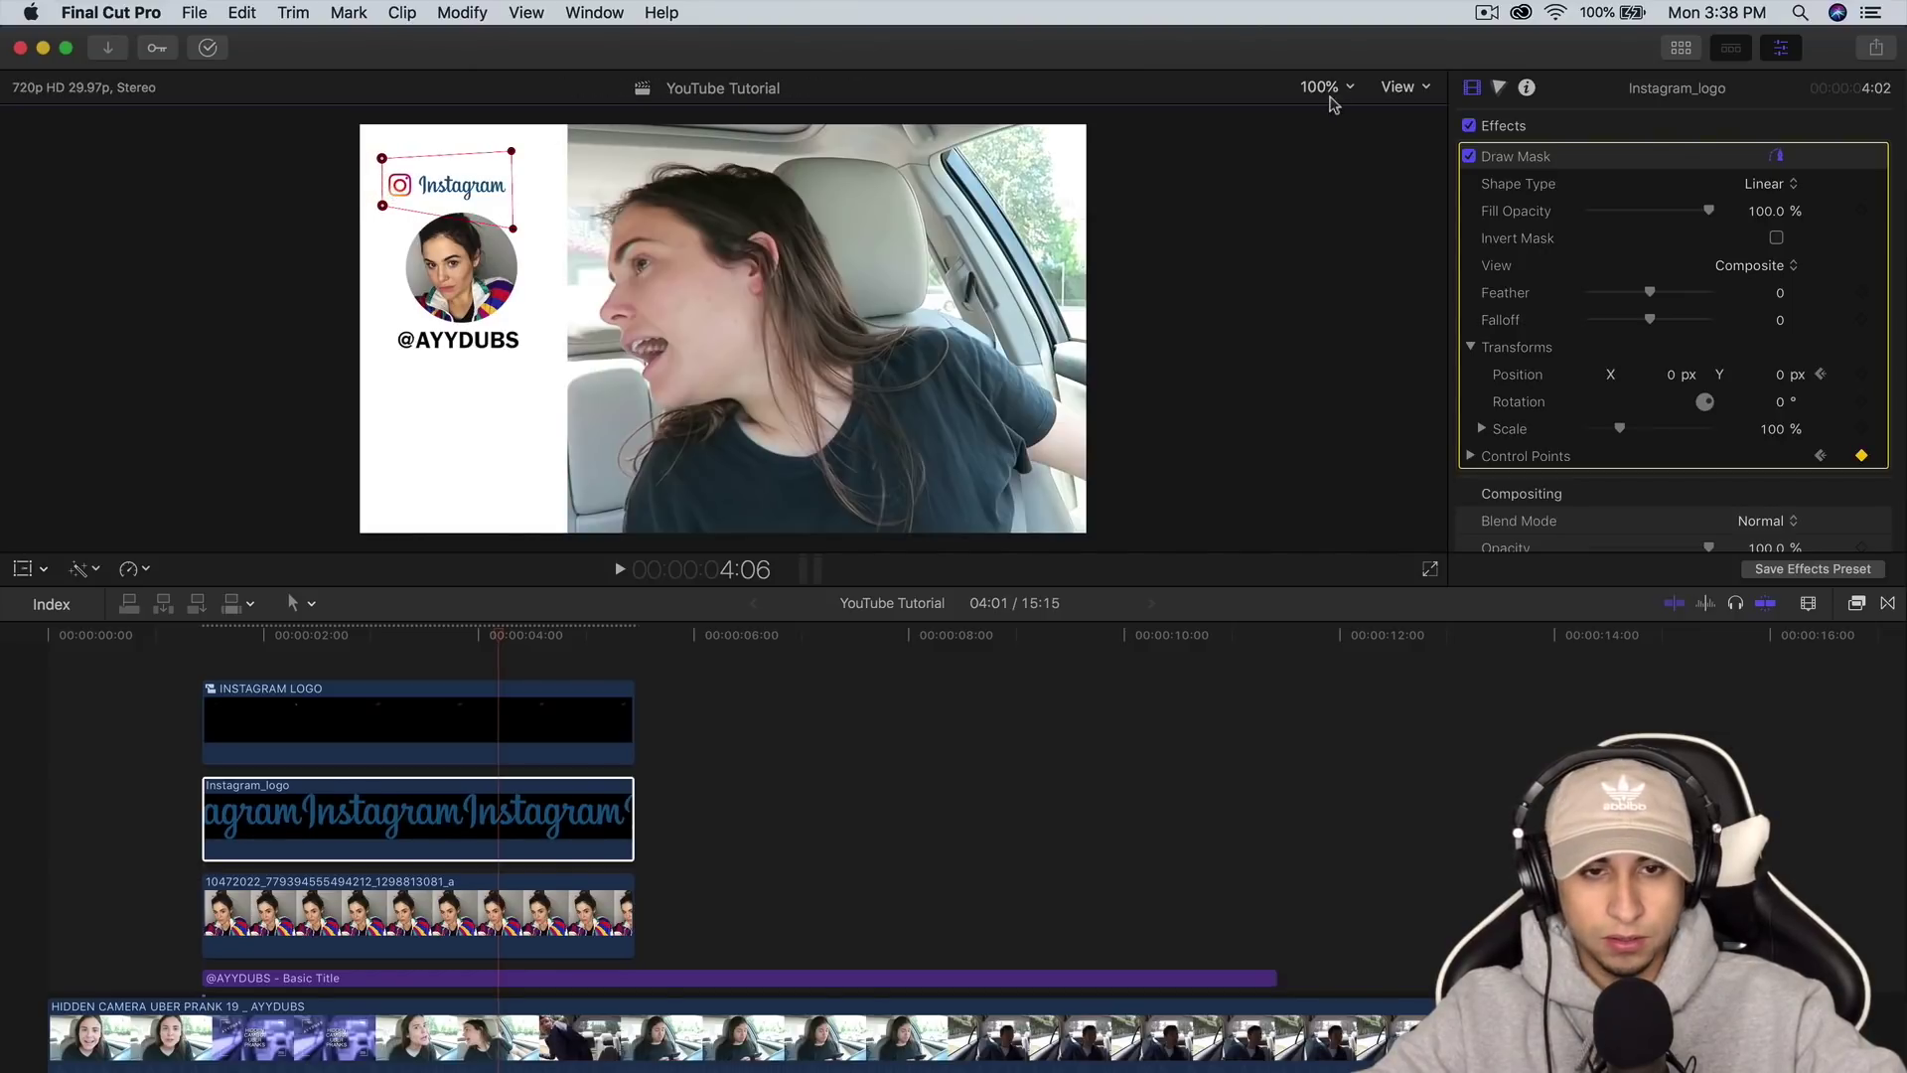
left_click(1331, 96)
left_click(1326, 112)
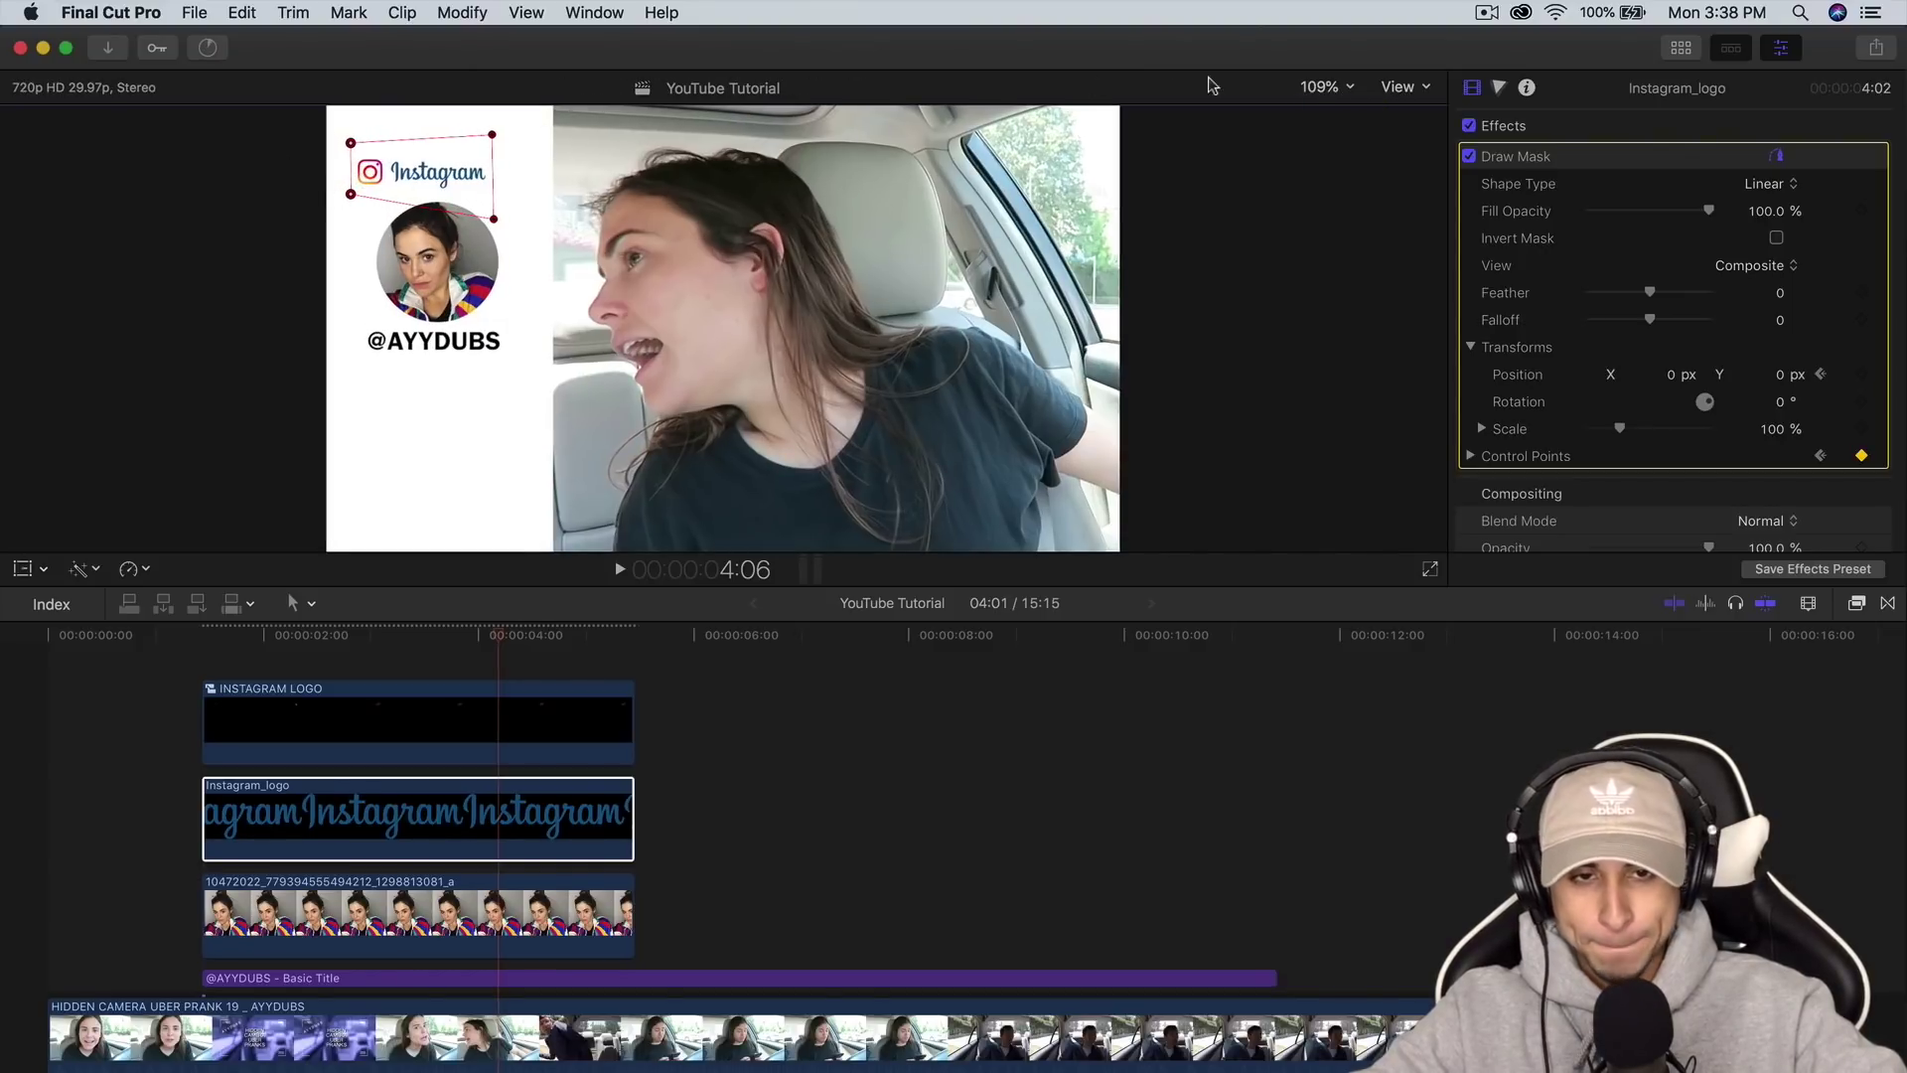
left_click(1326, 88)
left_click(1339, 242)
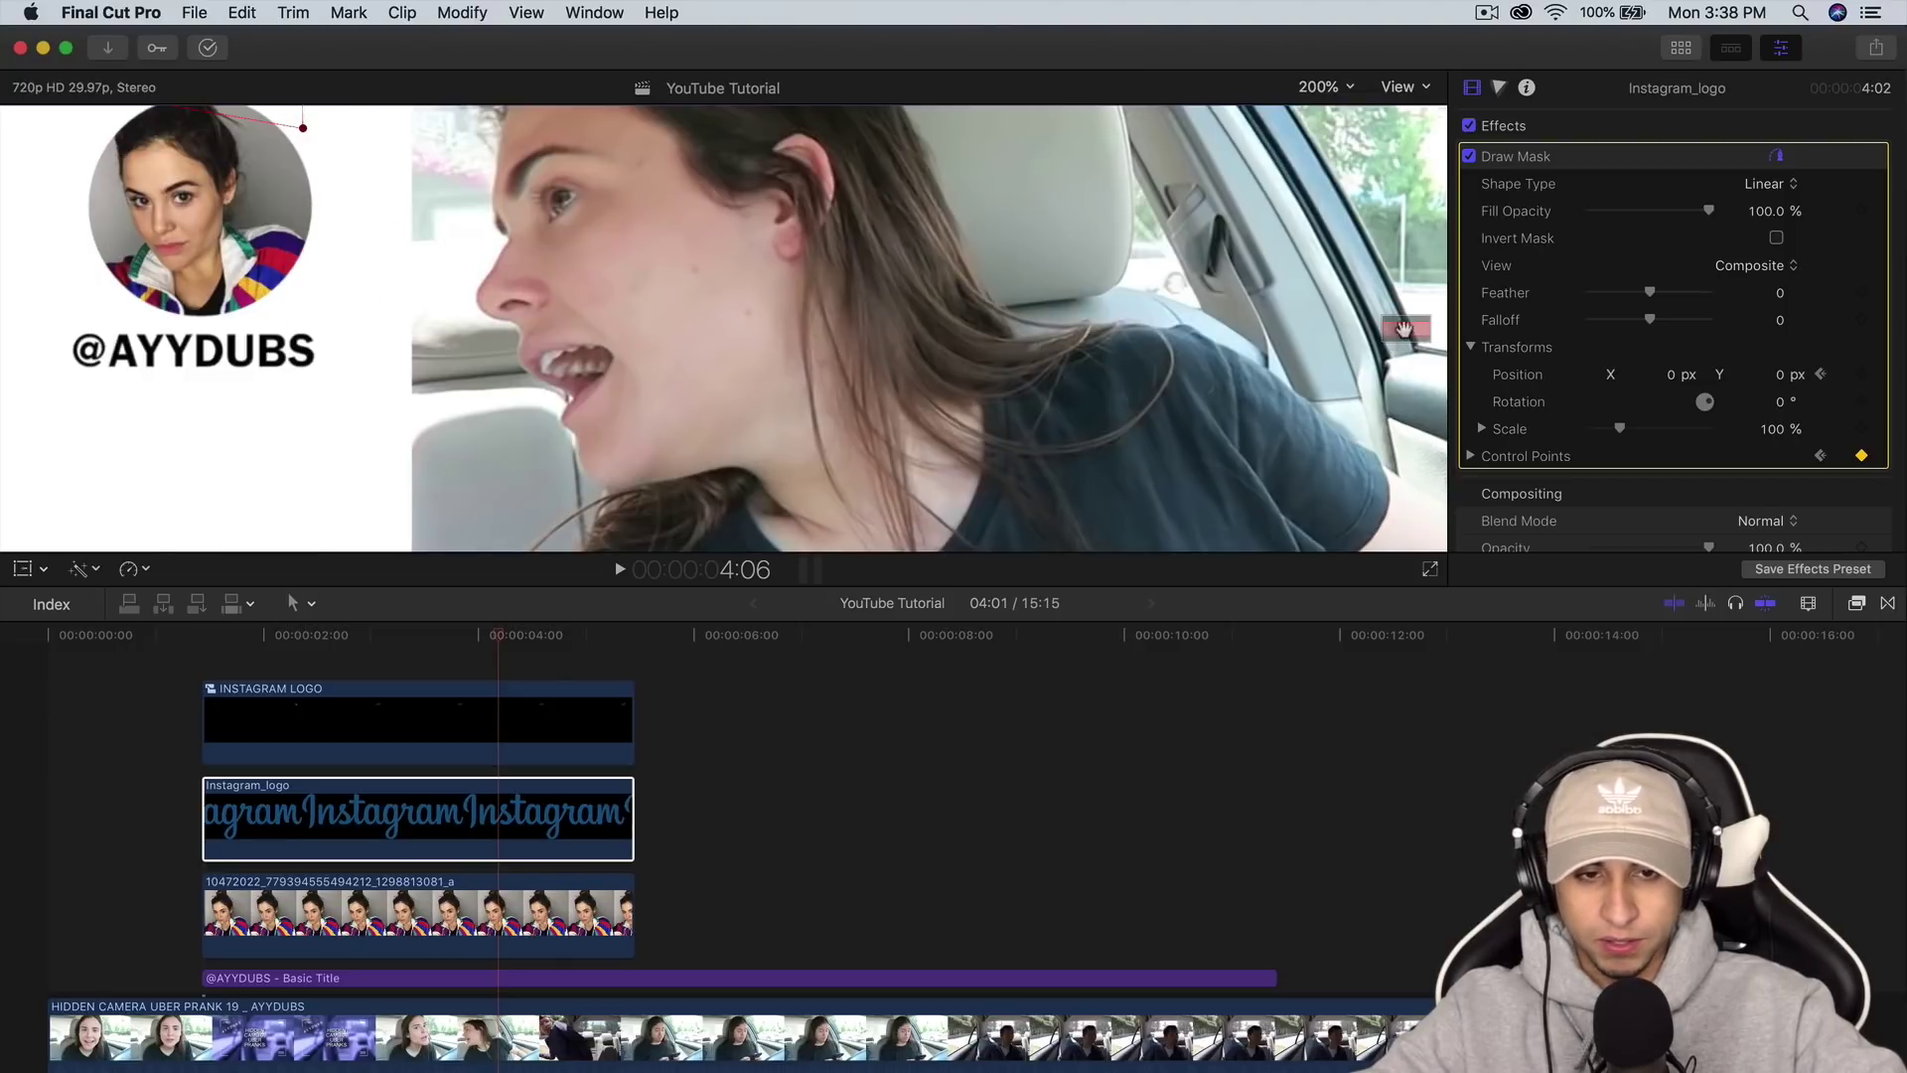
left_click_drag(1403, 329, 1401, 321)
left_click_drag(50, 235, 110, 235)
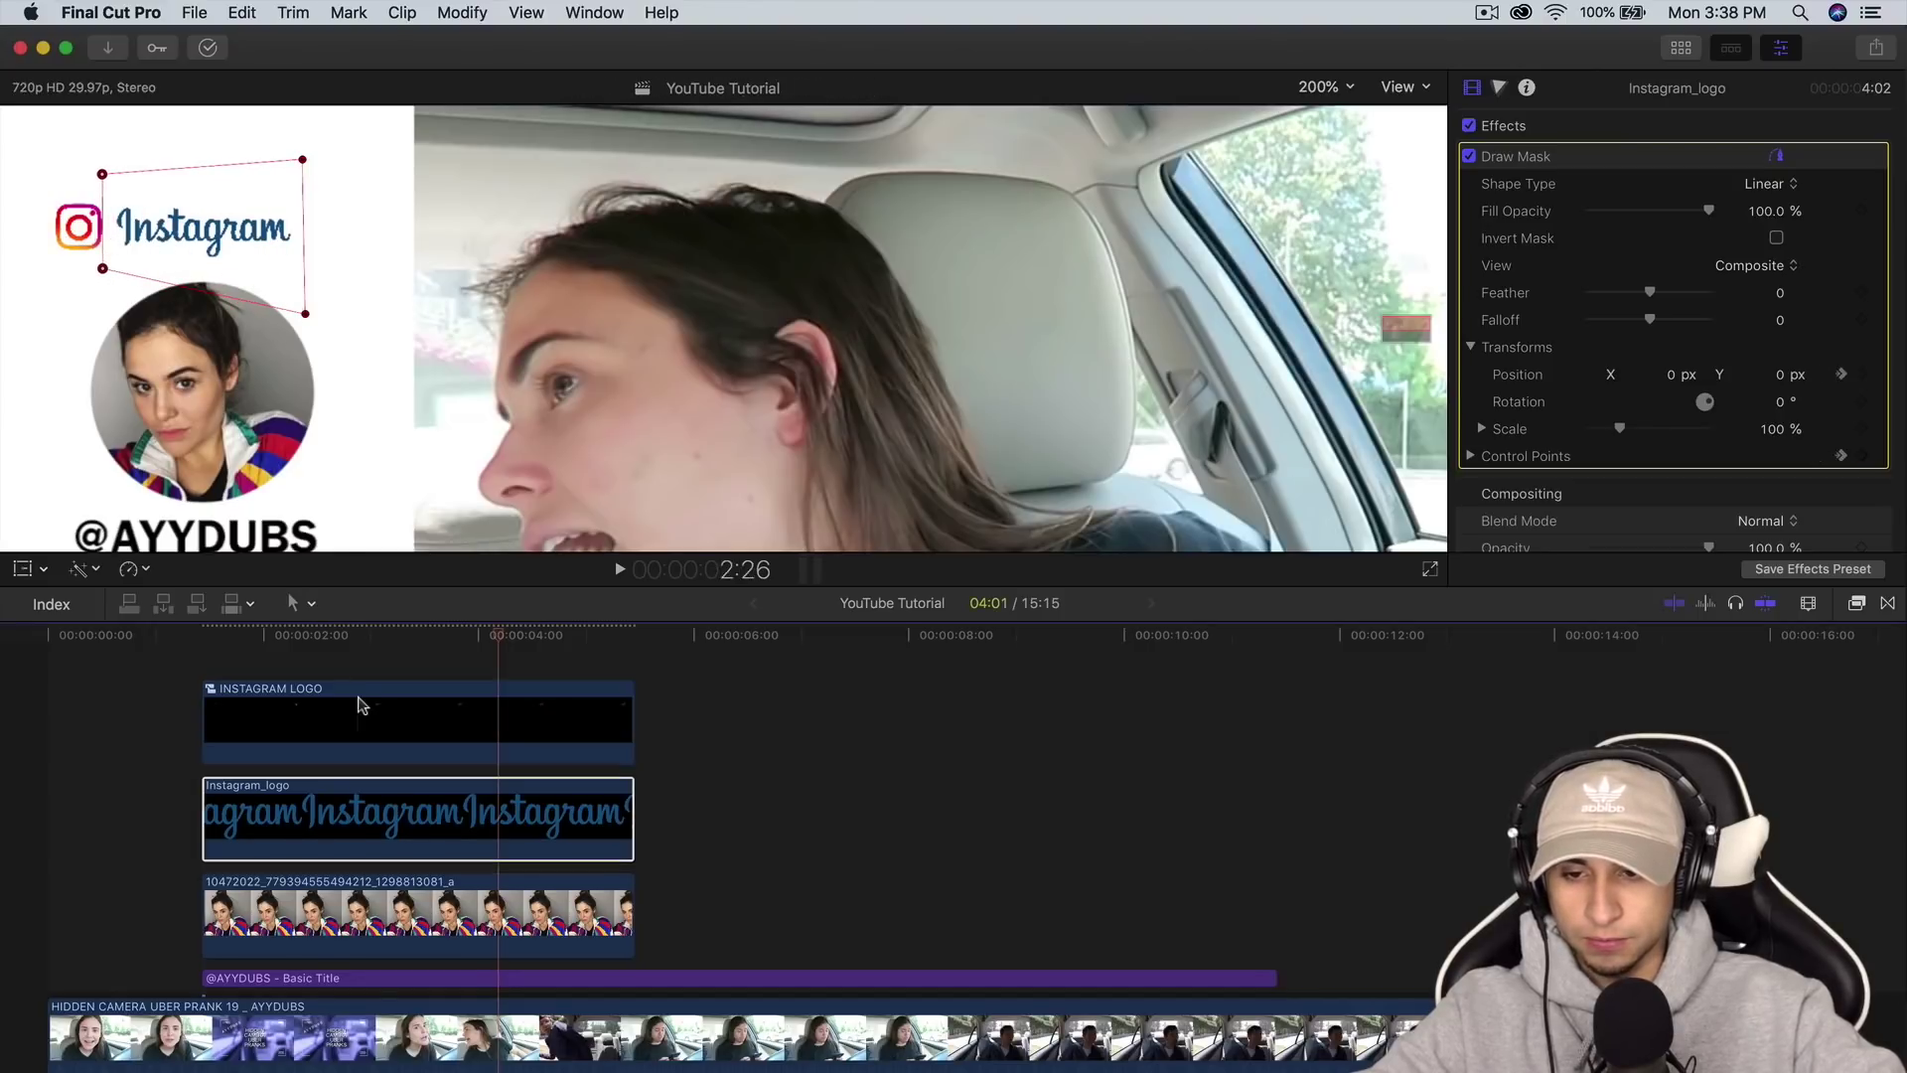
Clear the Draw Mask's Control Points and Position keyframes, and reselect the Instagram wordmark clip at 3:13.
left_click(1879, 455)
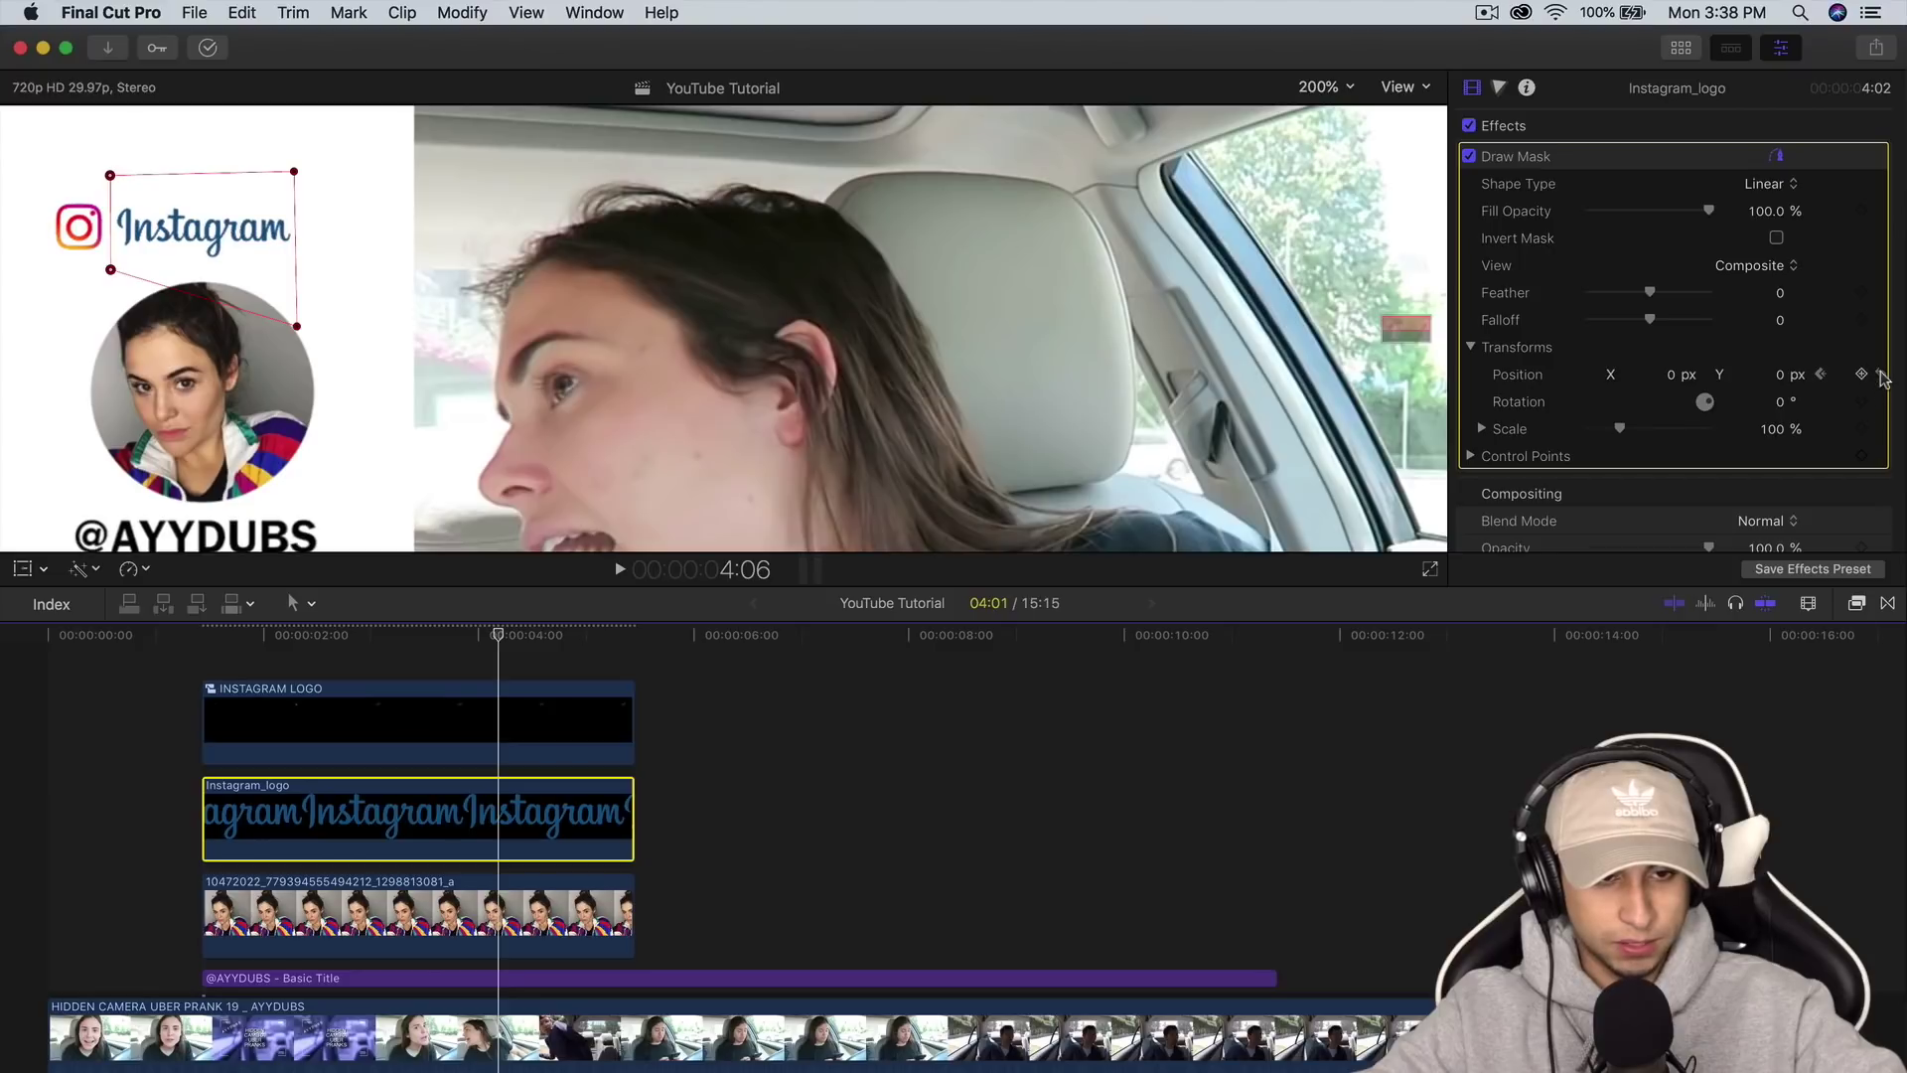
left_click(452, 651)
left_click_drag(464, 635, 418, 618)
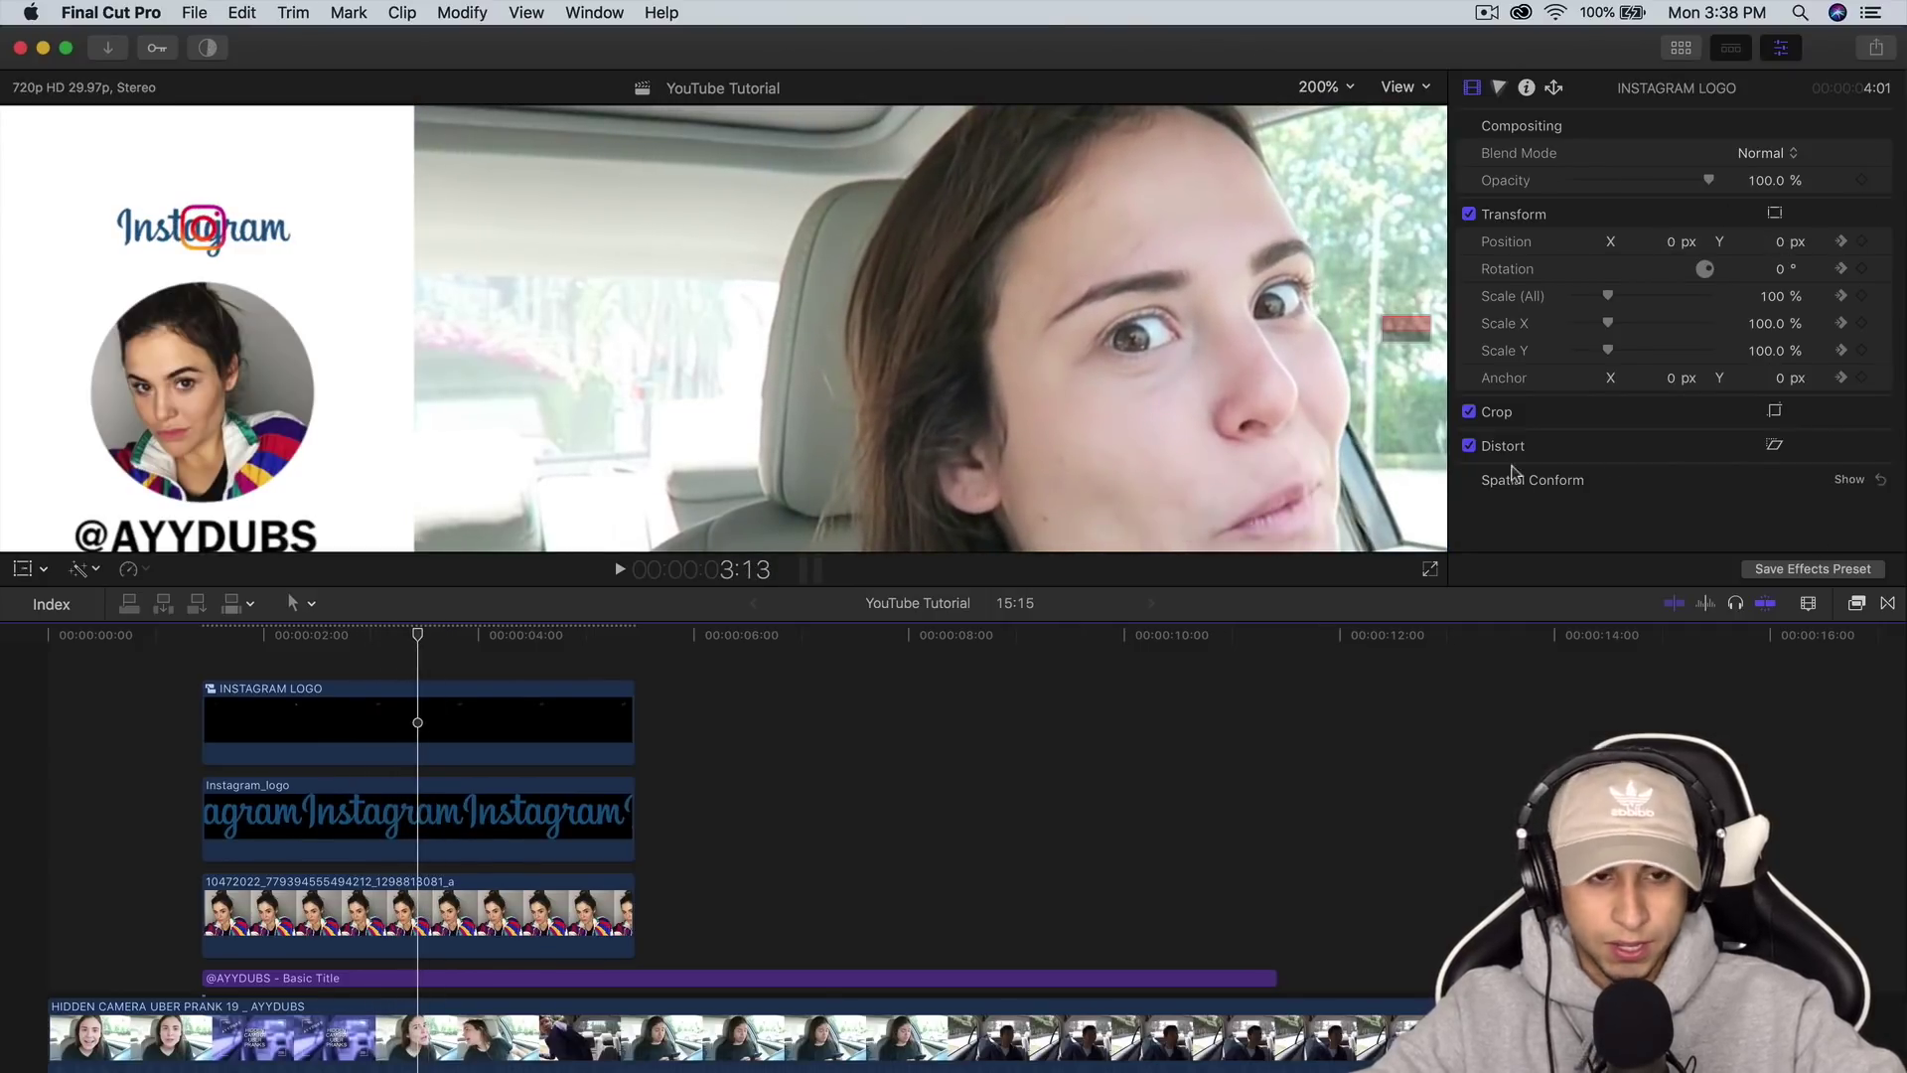
left_click(1853, 605)
mouse_move(1702, 711)
left_mouse_down()
mouse_move(922, 735)
mouse_move(1378, 745)
mouse_move(1689, 711)
left_mouse_up()
left_click(445, 800)
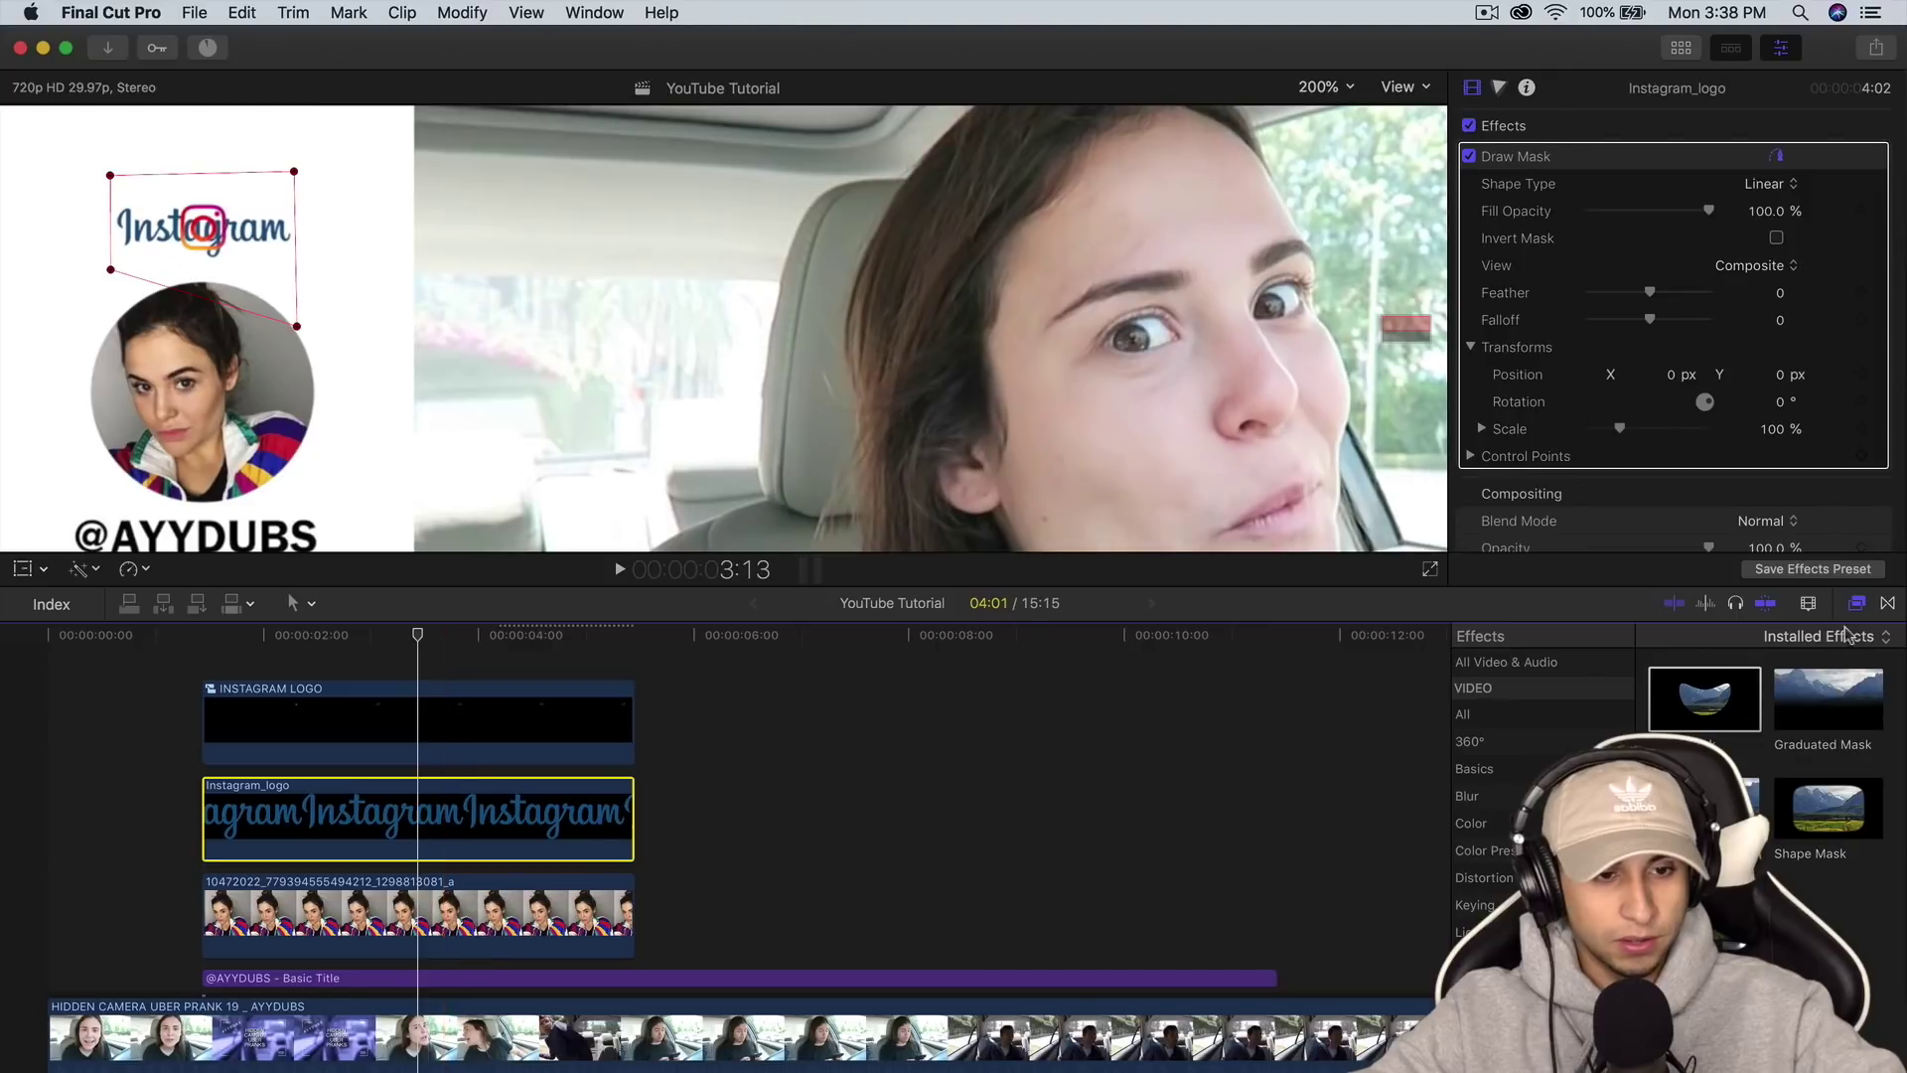
left_click(1856, 605)
At 3:13, collapse the mask to a thin strip over the camera icon's right side and keyframe its Control Points and Position.
left_click(114, 228)
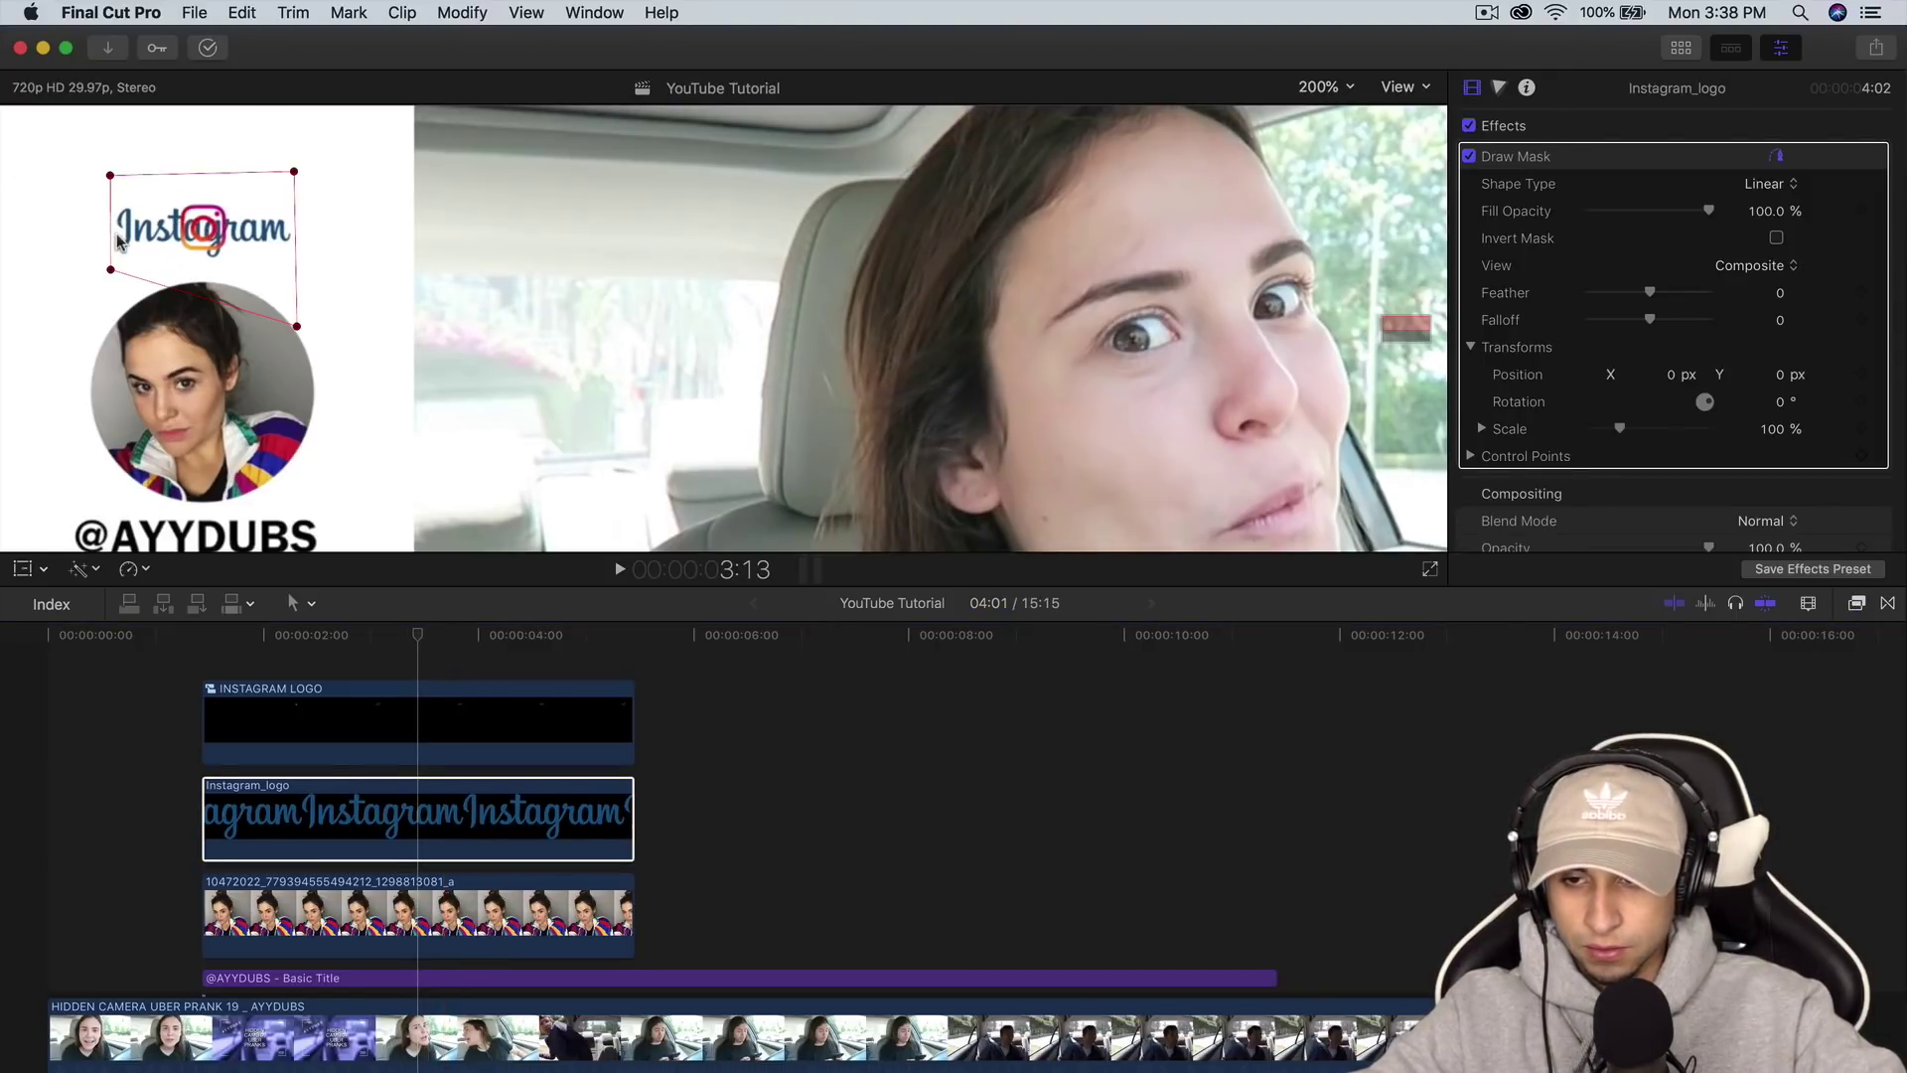
left_click_drag(113, 239, 222, 241)
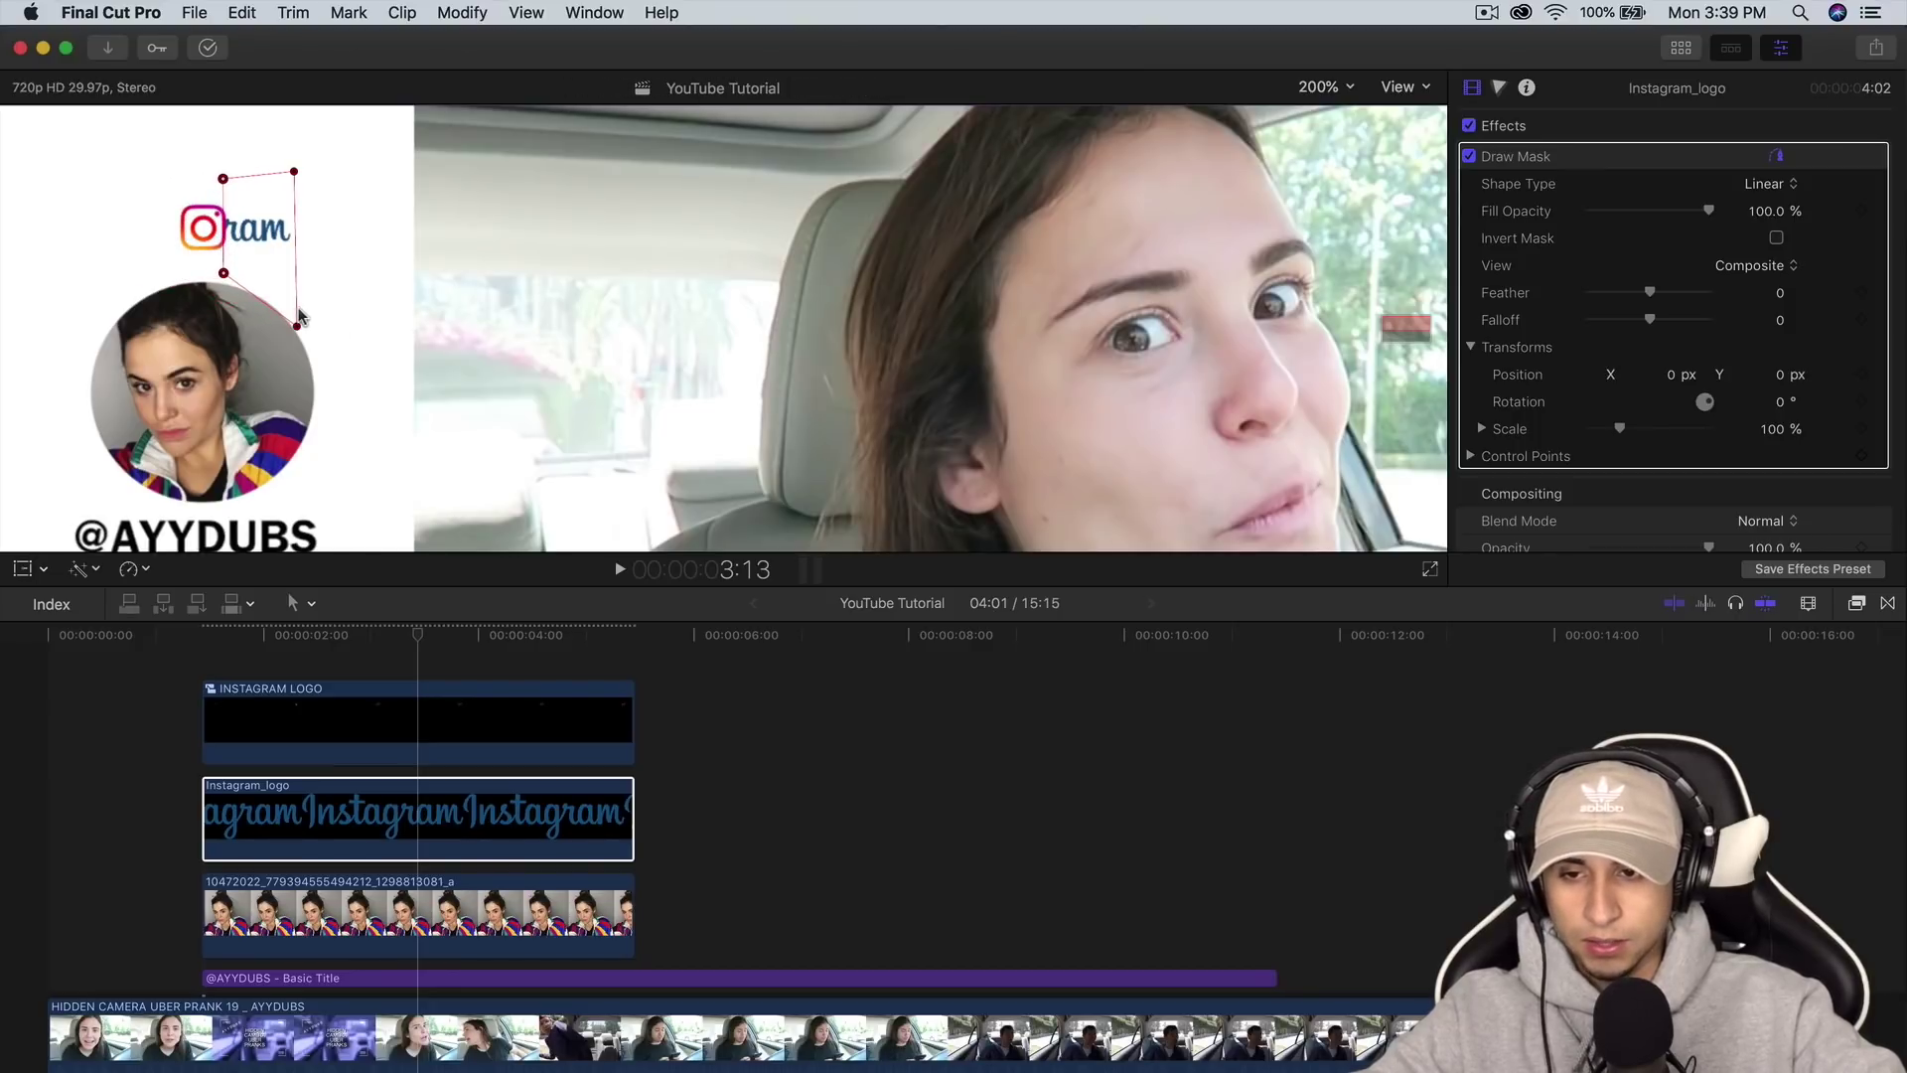
left_click_drag(296, 310, 228, 310)
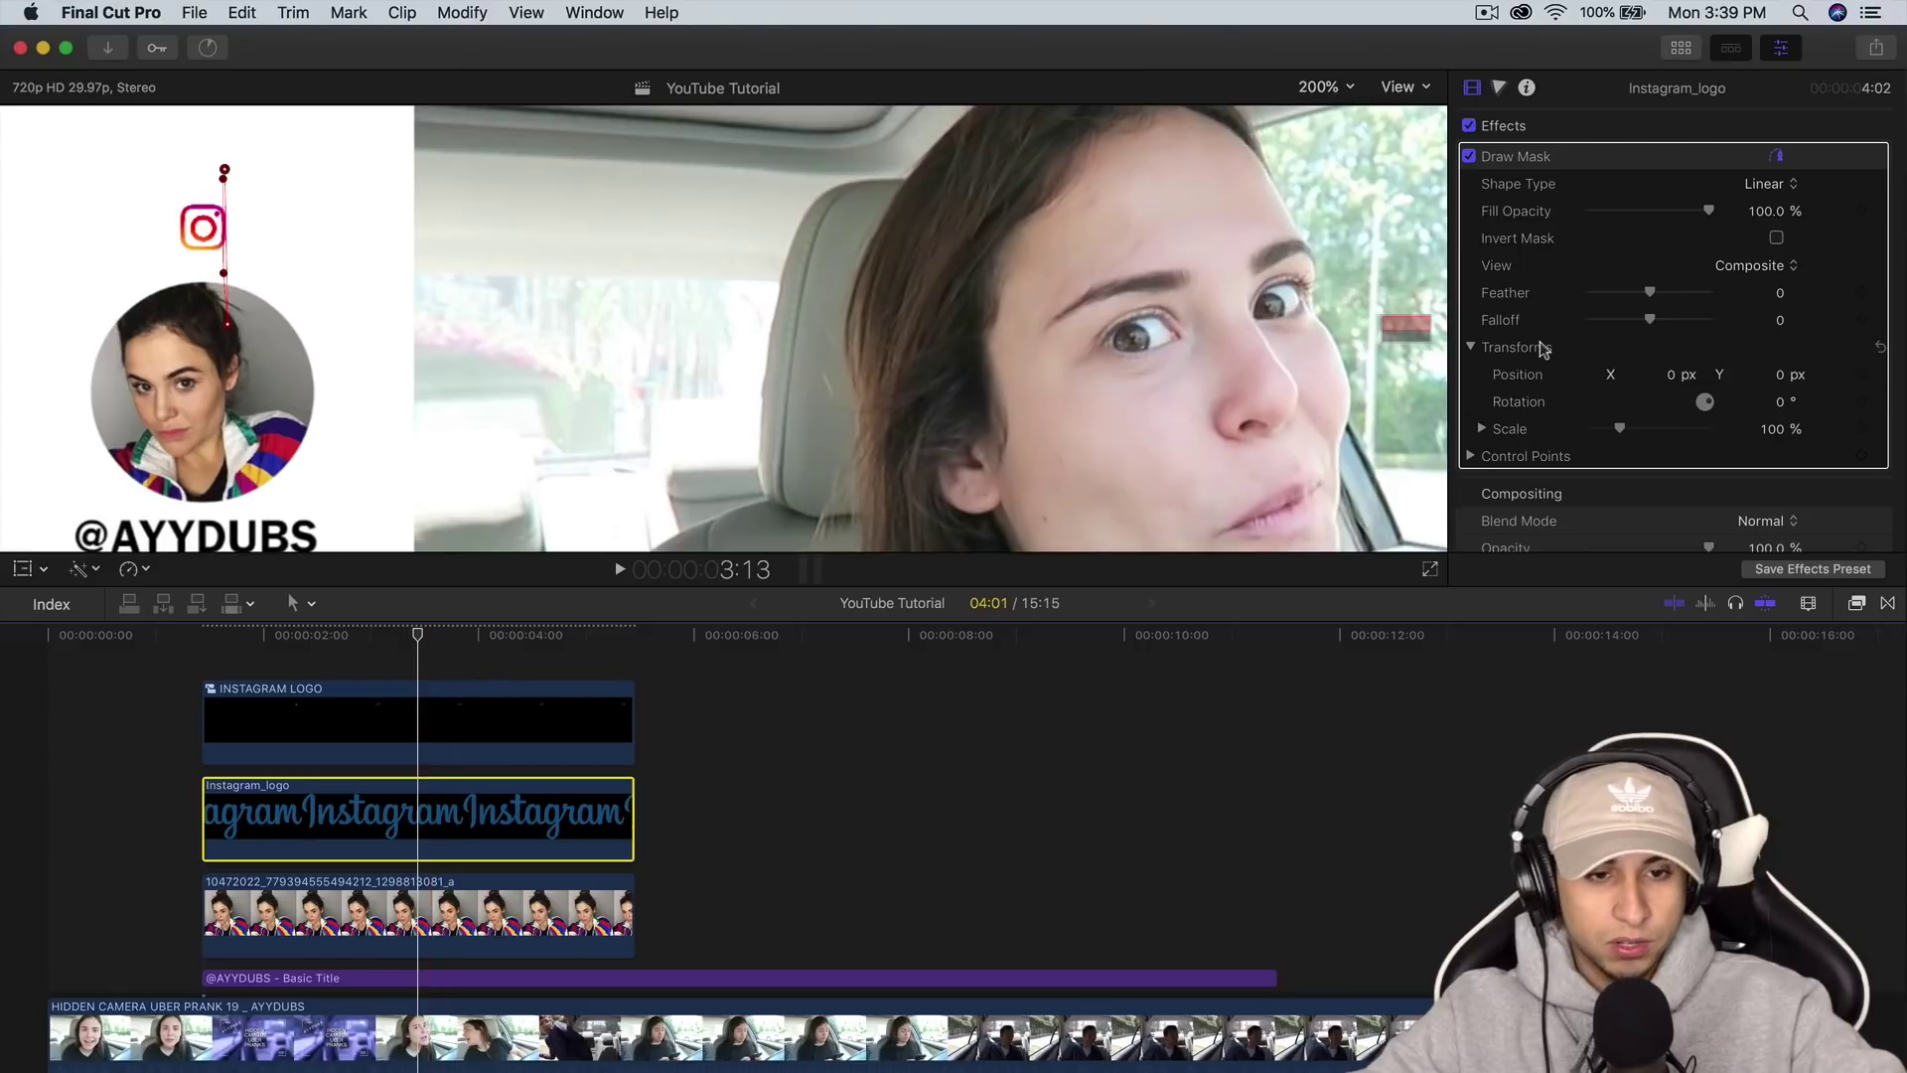
left_click(1862, 456)
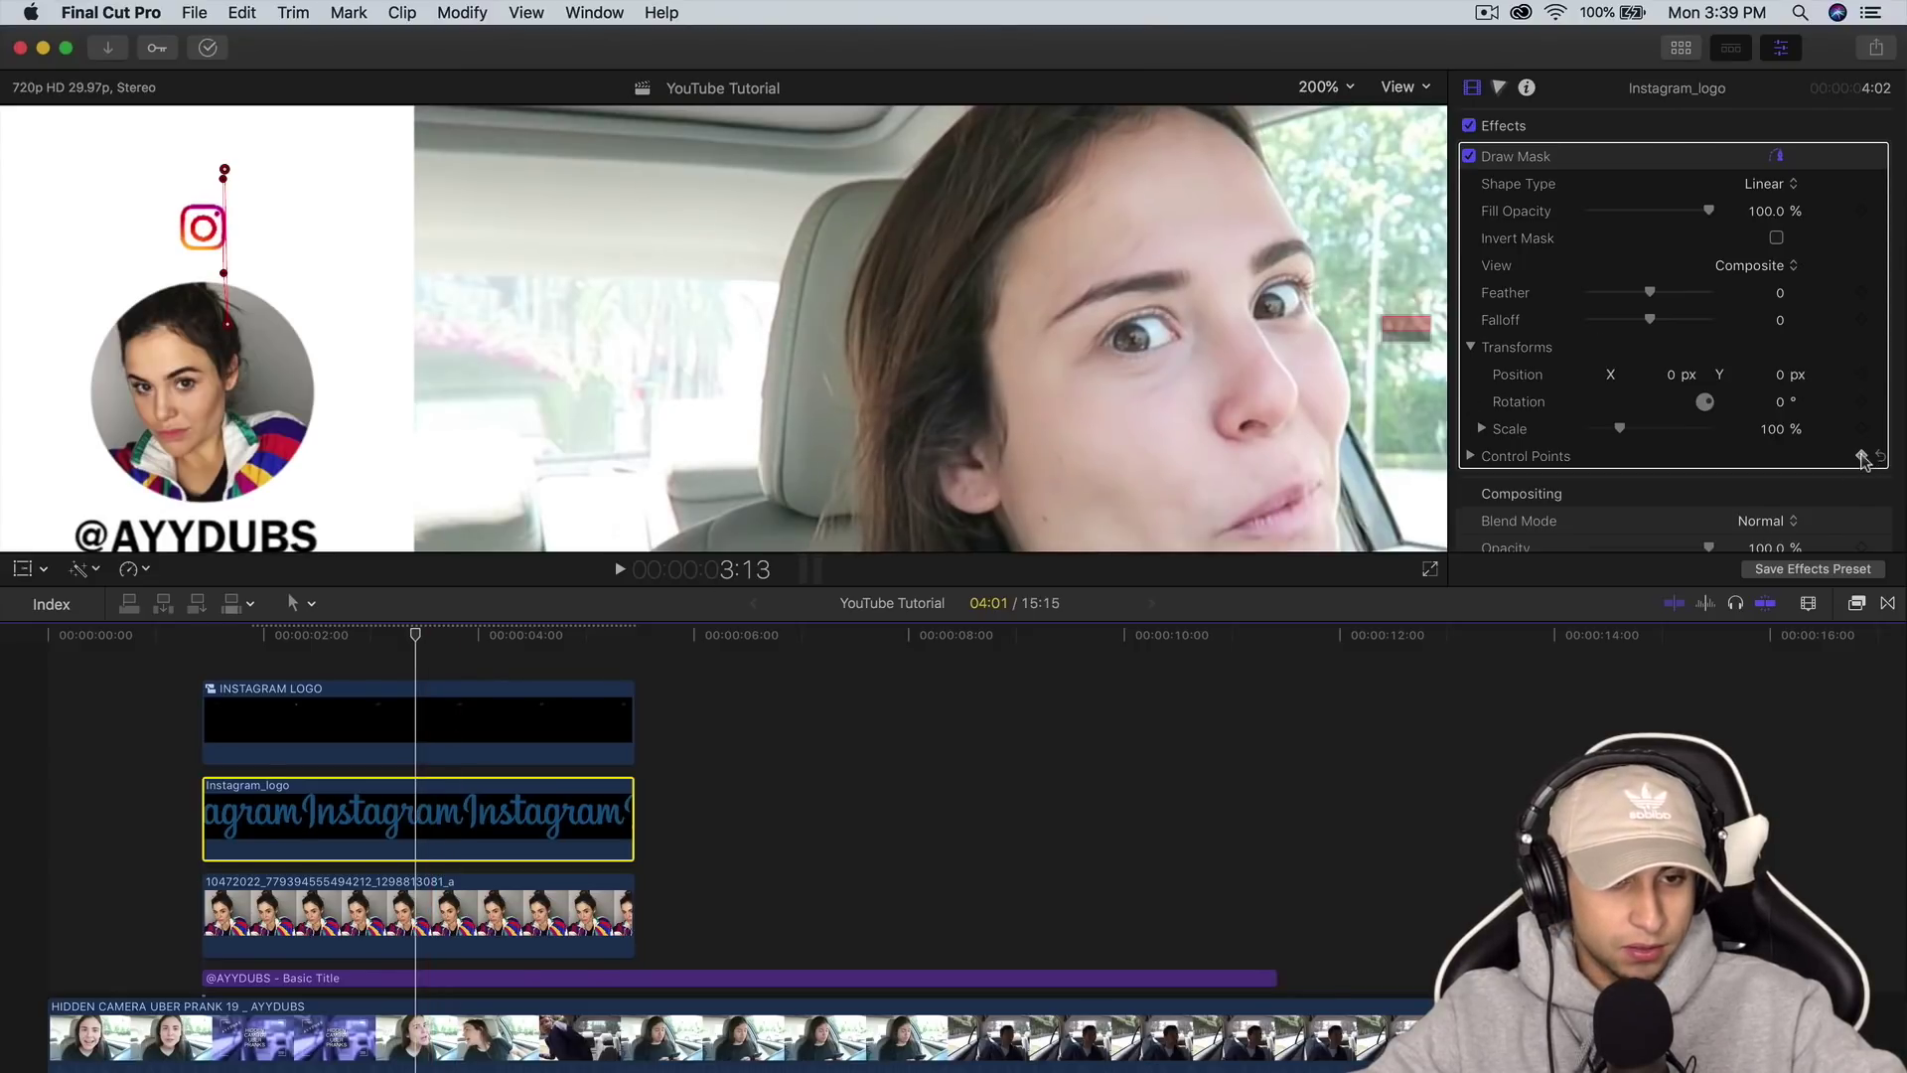
left_click(1862, 376)
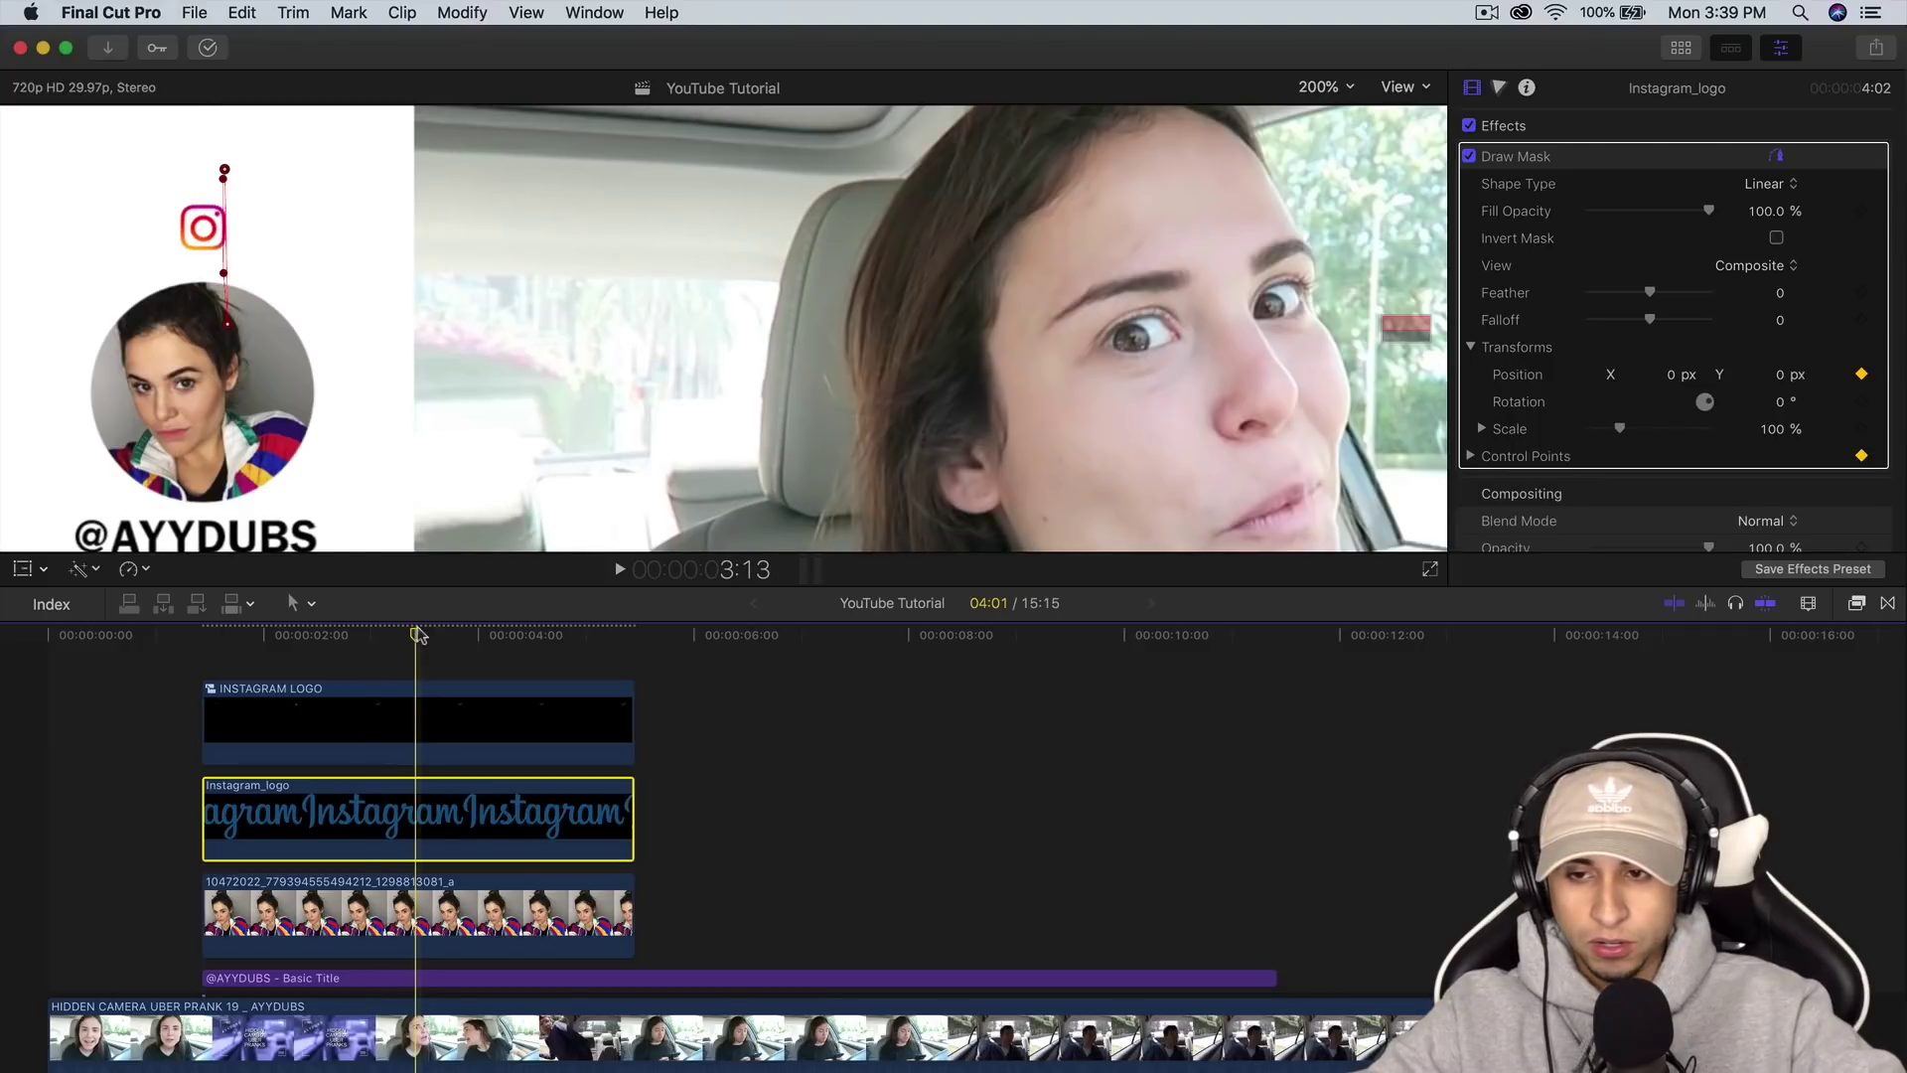
Try to widen the mask at 4:01, and undo back to the full-width mask without keyframes.
left_click_drag(417, 636, 483, 642)
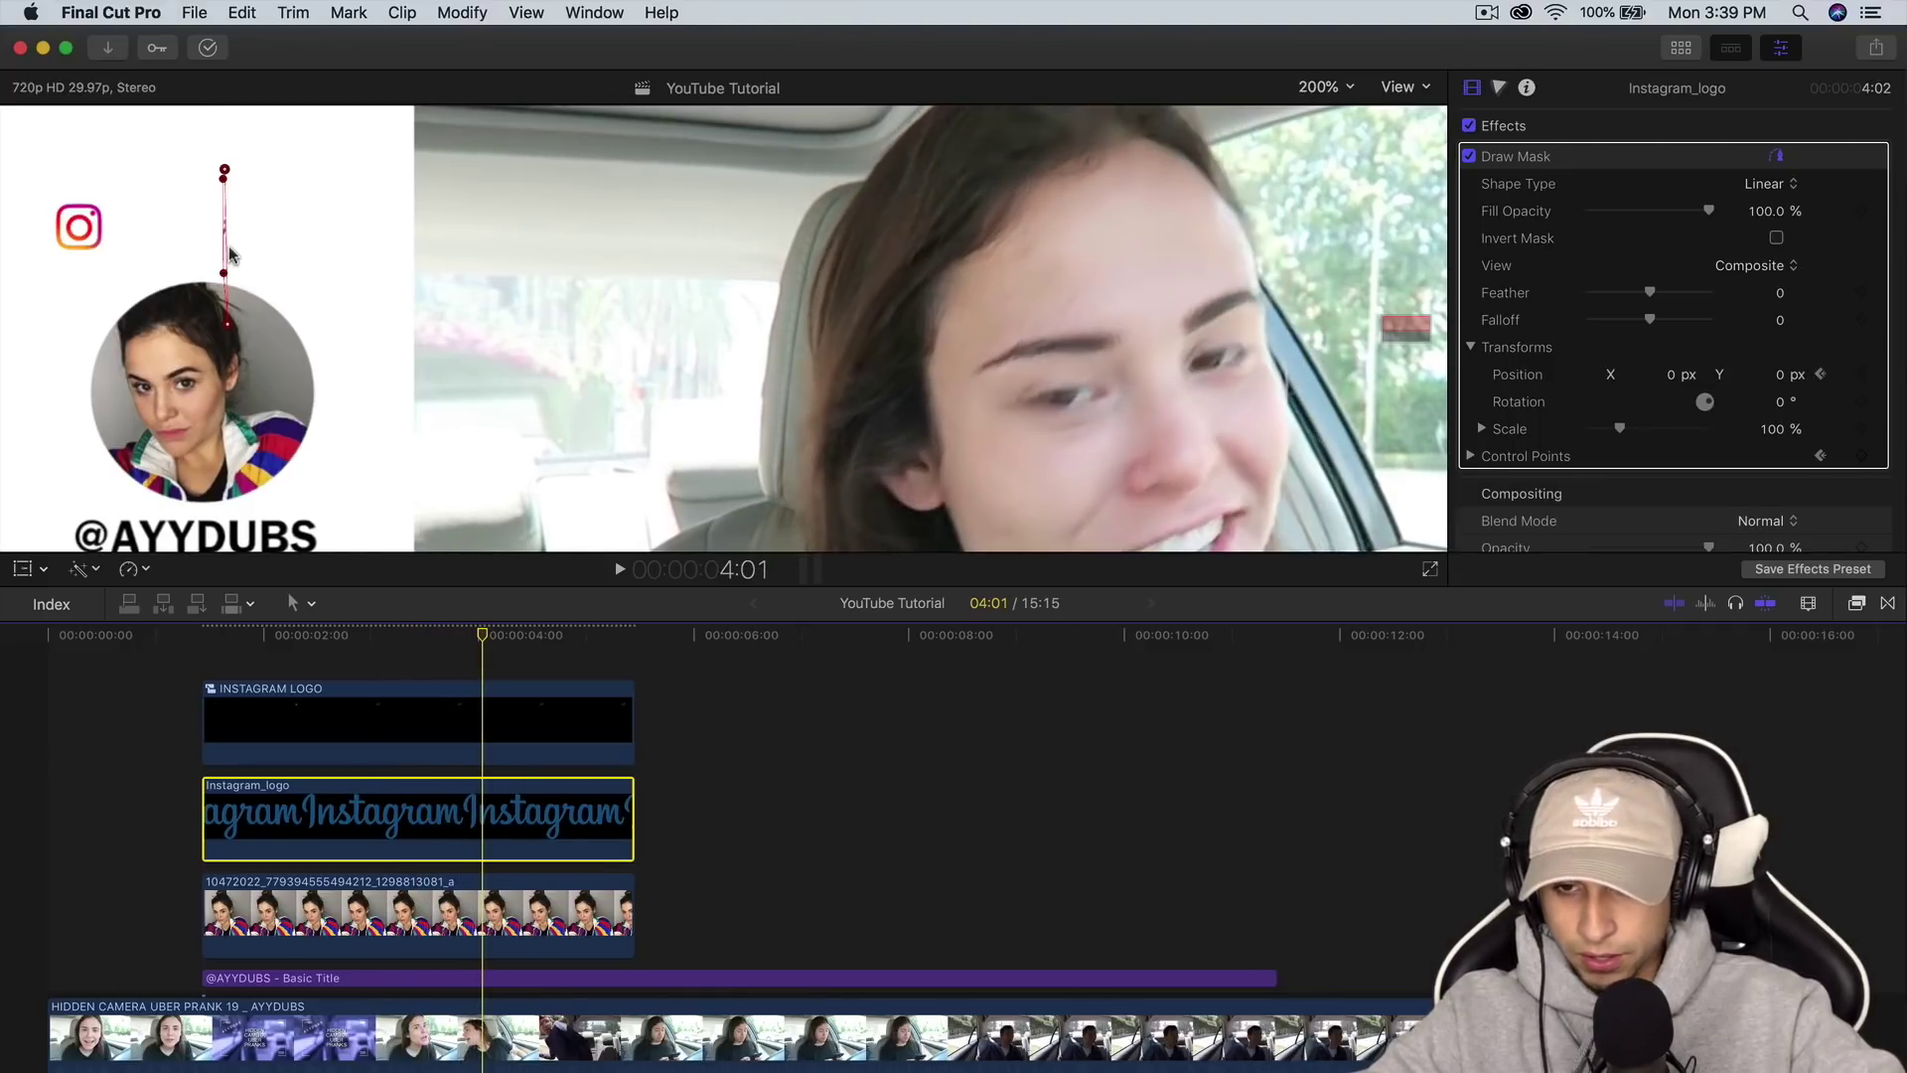
left_click_drag(224, 242, 203, 241)
key("super+z")
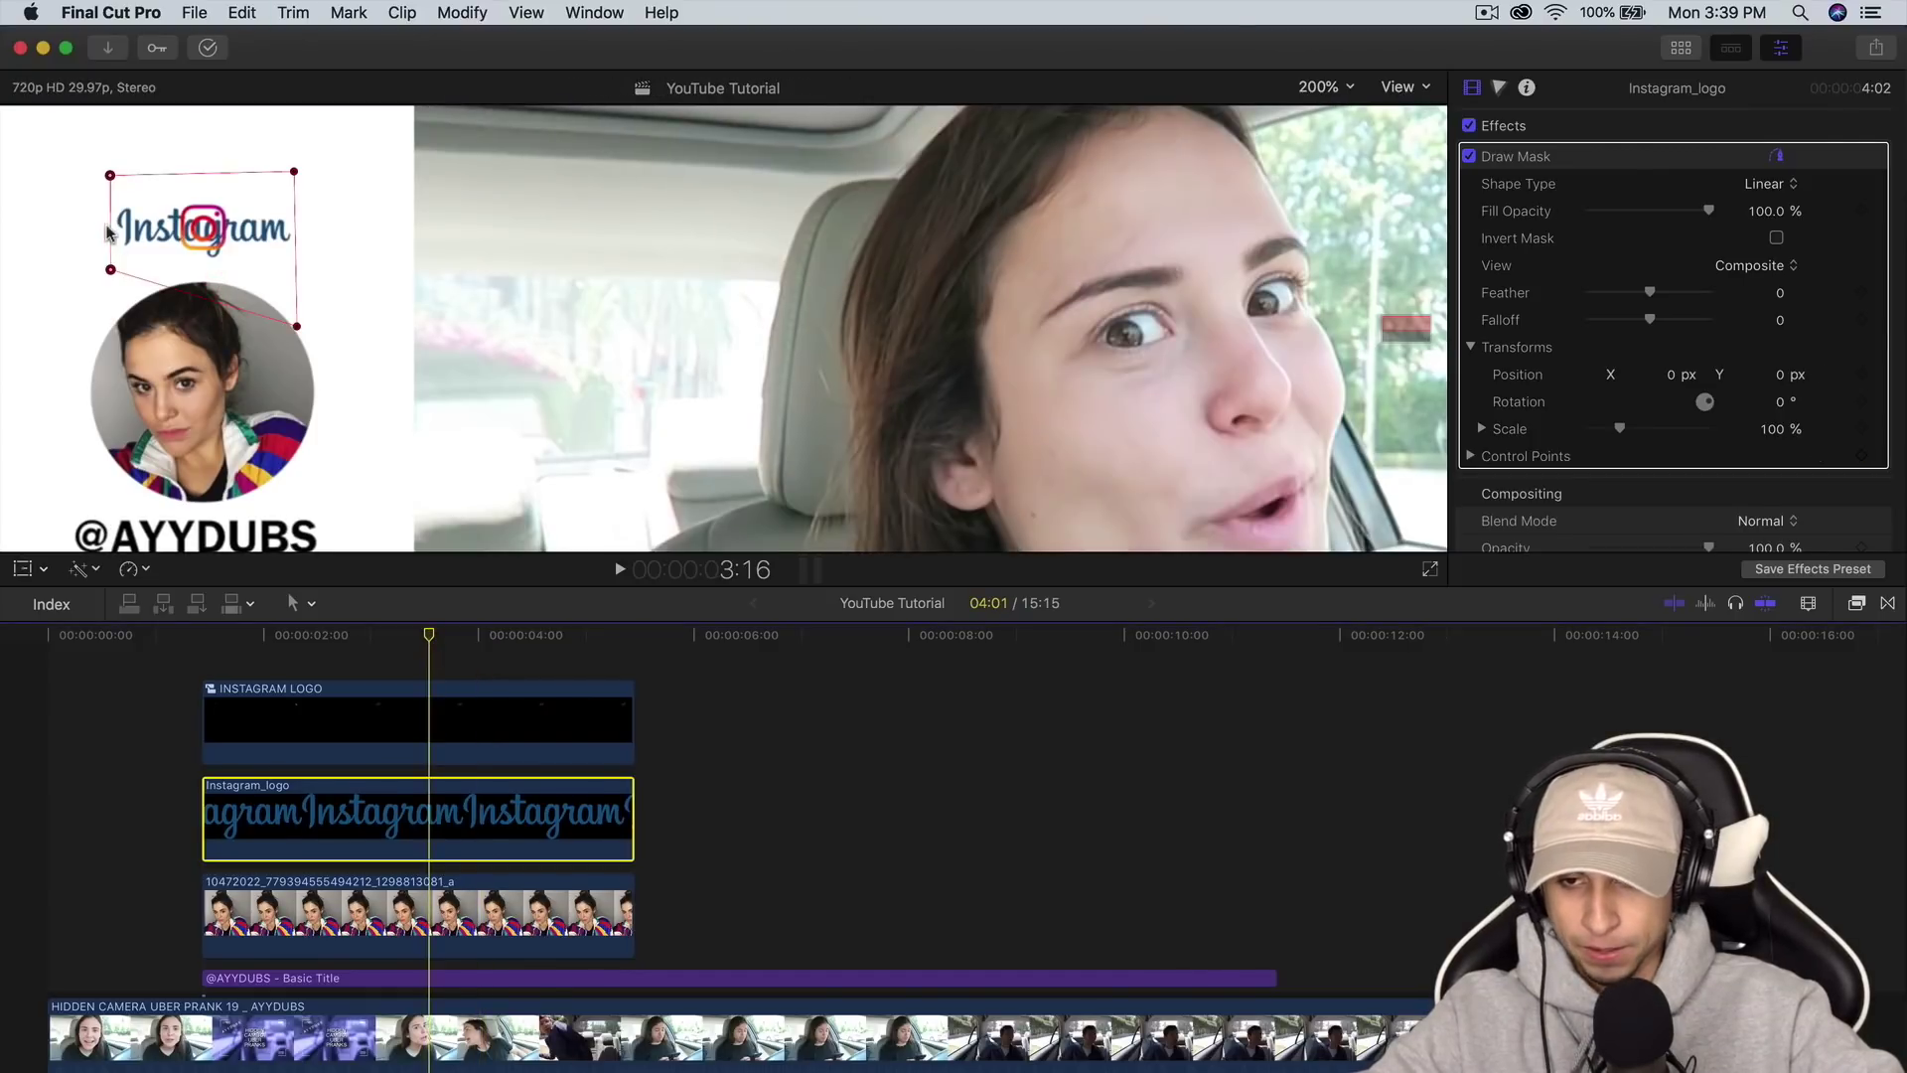
At 3:16, narrow the mask to a thin strip at the camera icon's right side and keyframe Control Points and Position.
left_click_drag(109, 248, 227, 247)
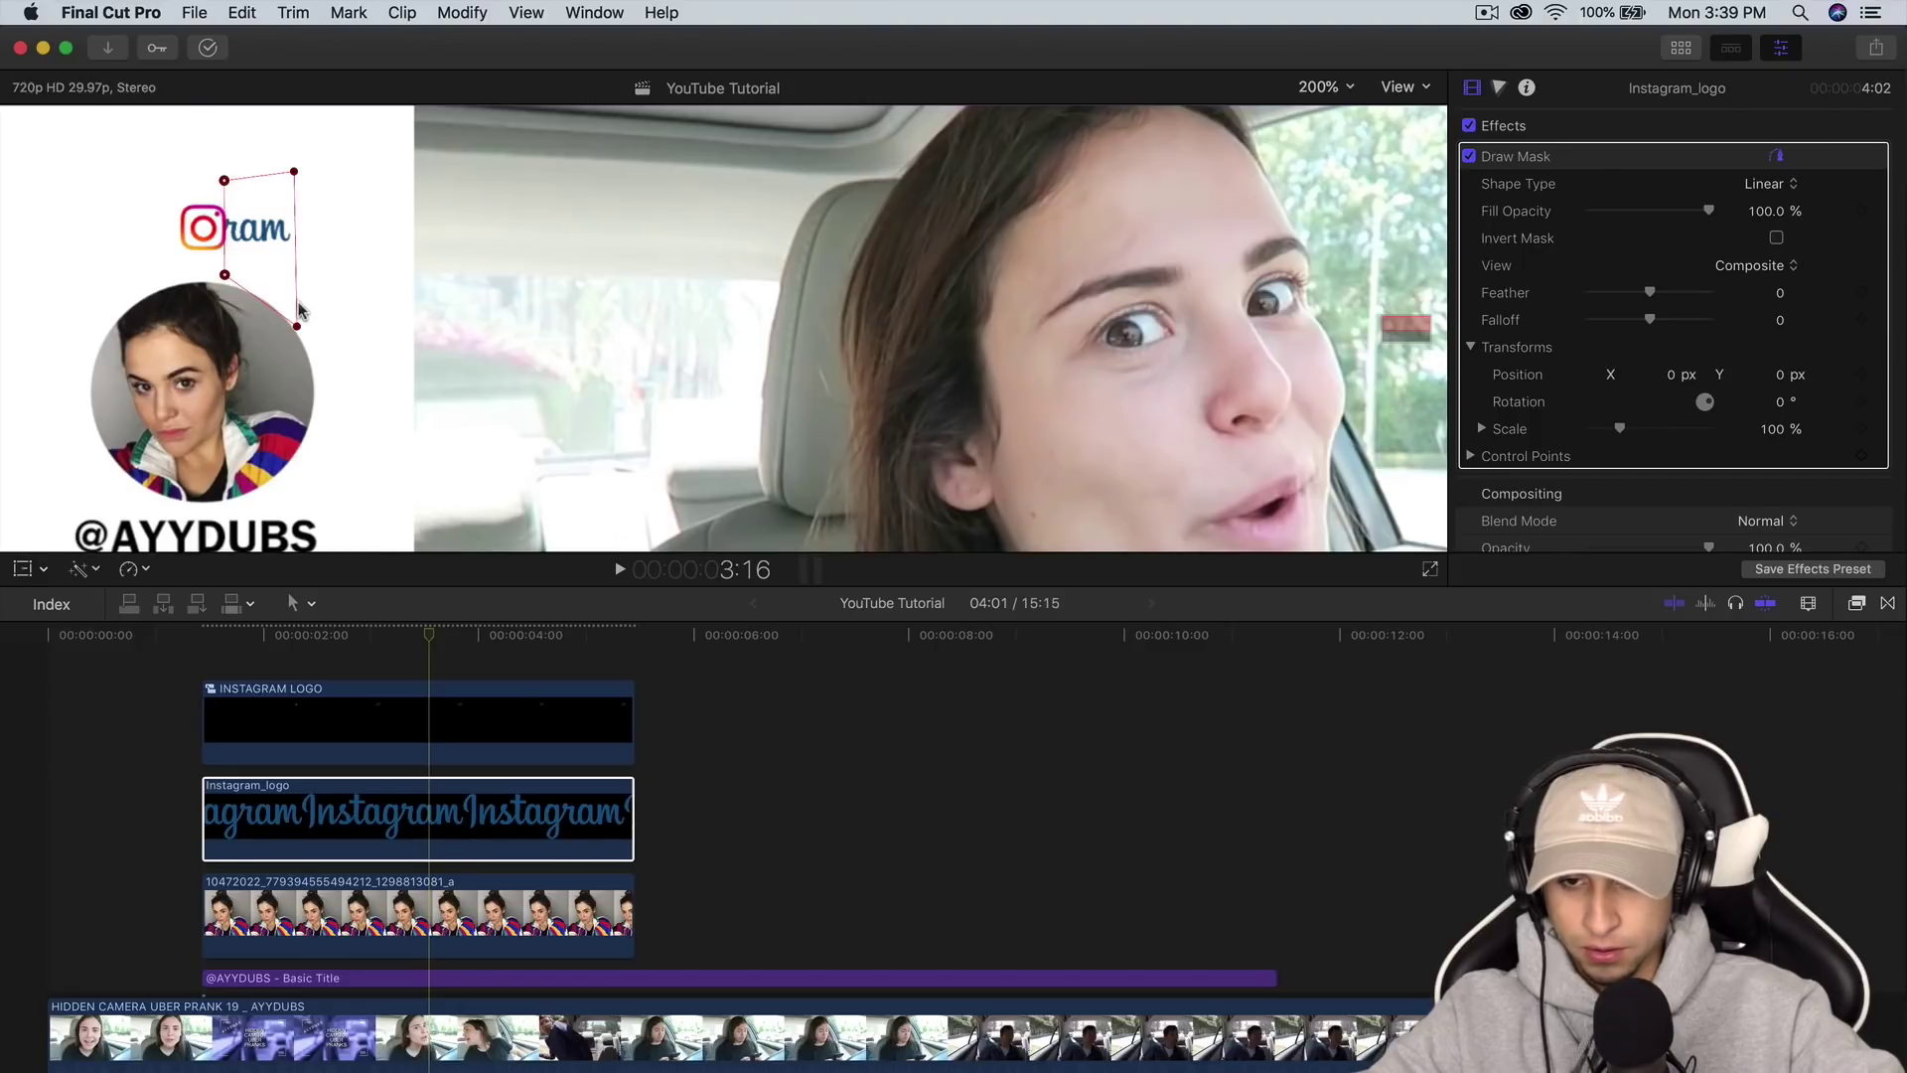
left_click_drag(298, 310, 227, 311)
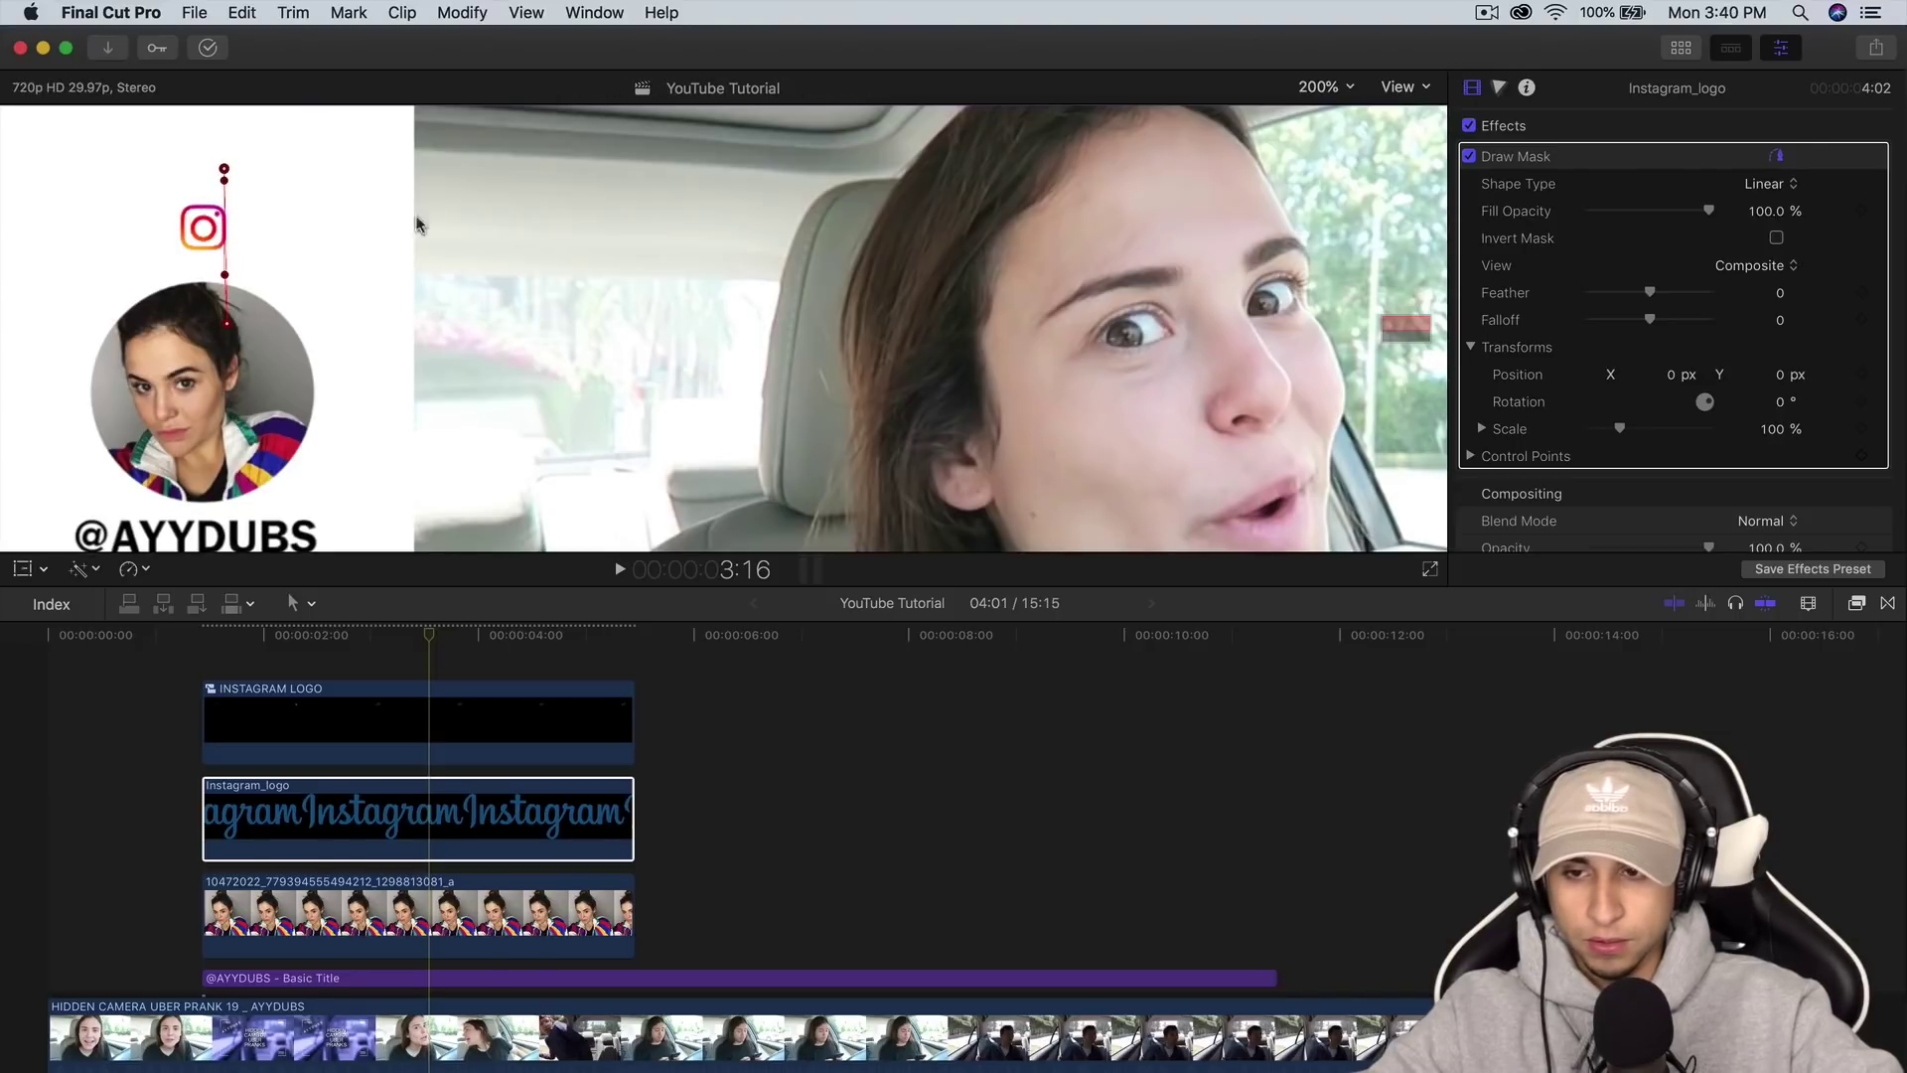
left_click(1860, 455)
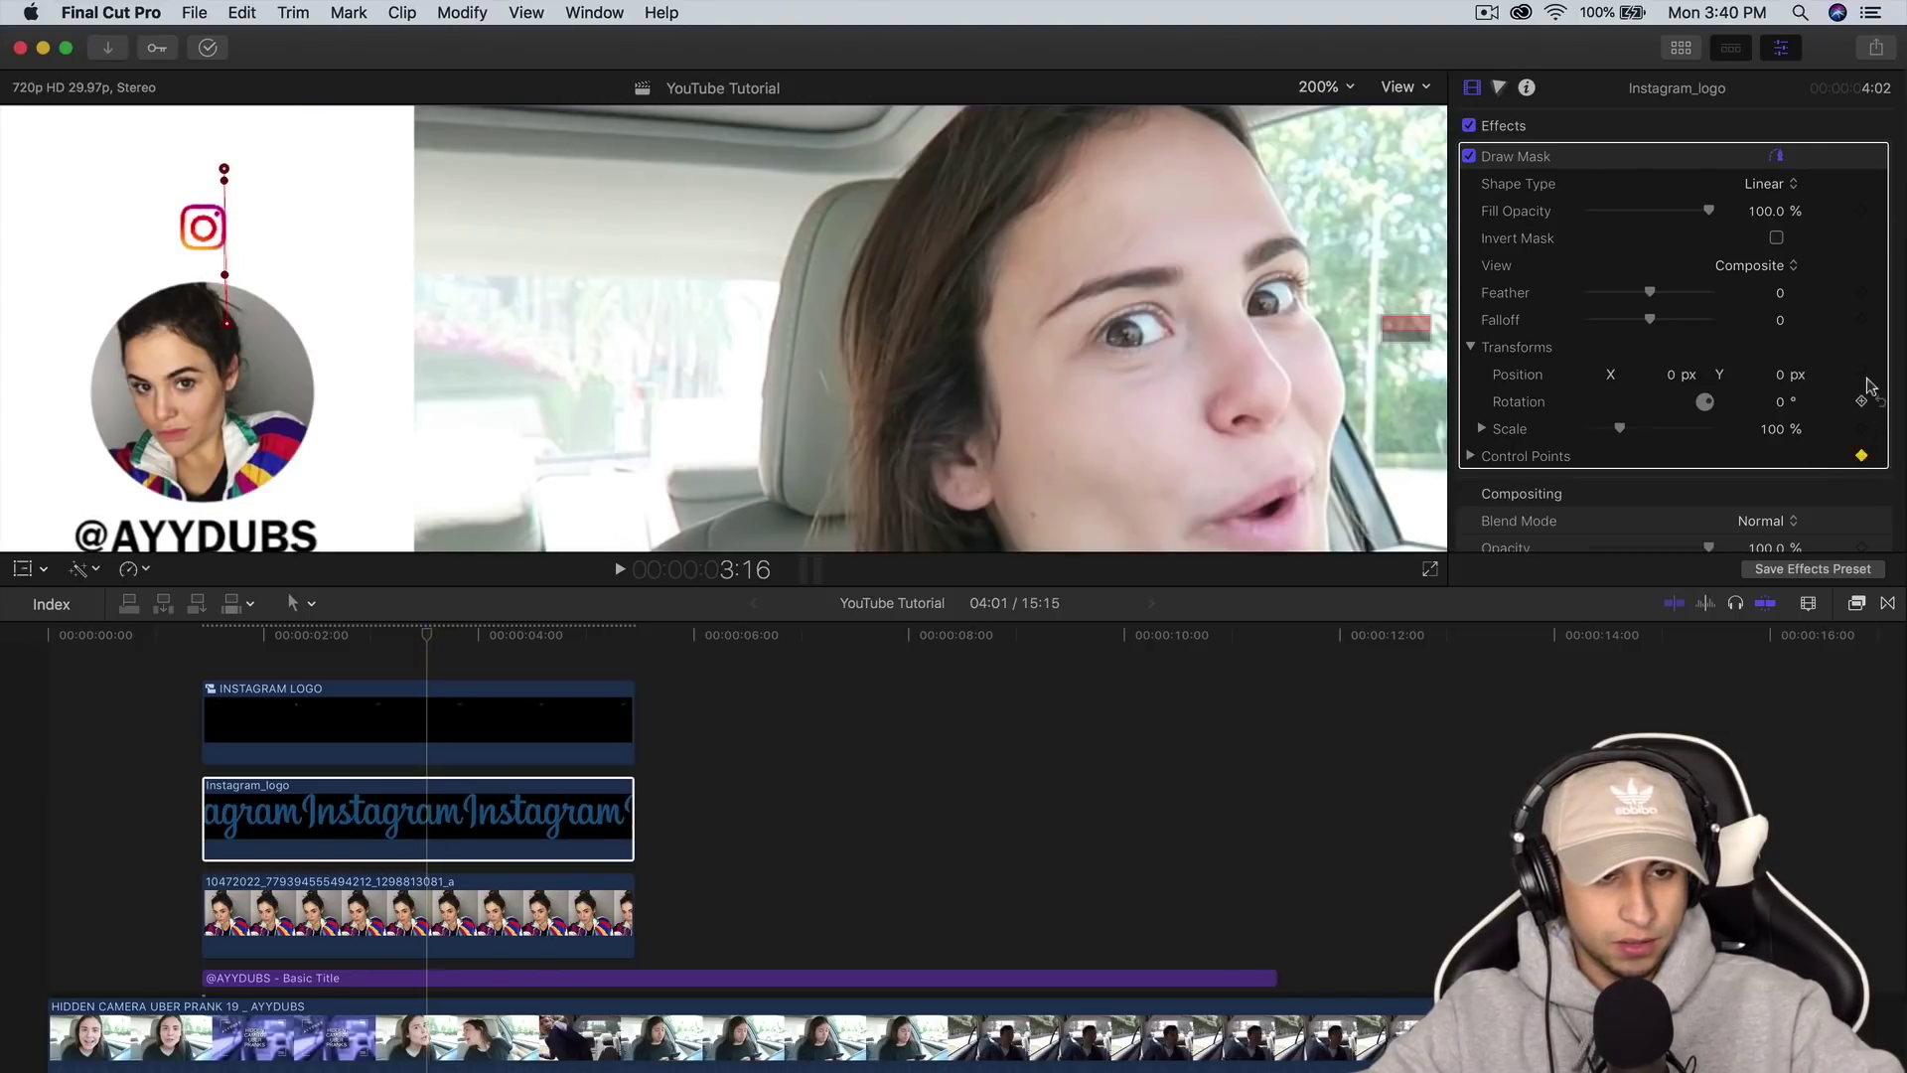
left_click(1860, 376)
At 4:09, widen the mask on both sides to reveal the whole Instagram wordmark, and play the reveal.
left_click_drag(442, 636, 511, 644)
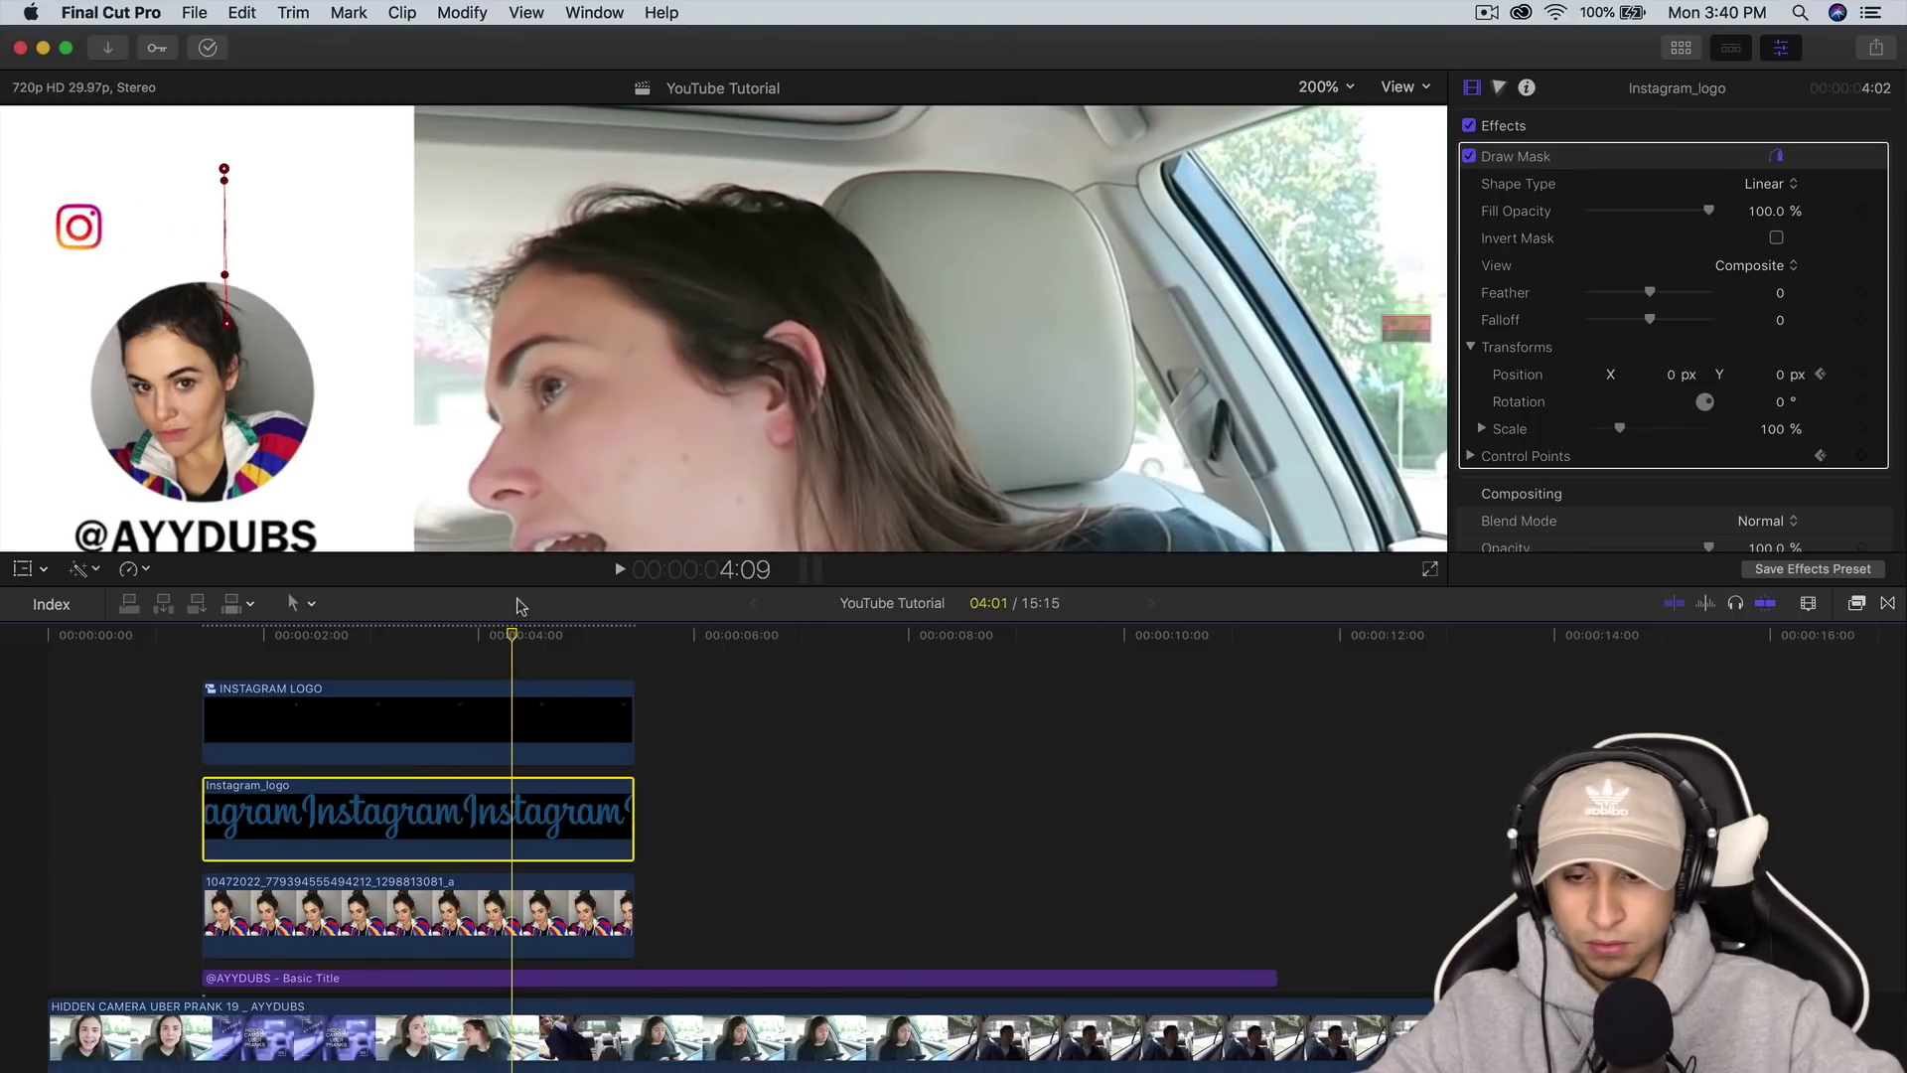
left_click_drag(227, 323, 312, 326)
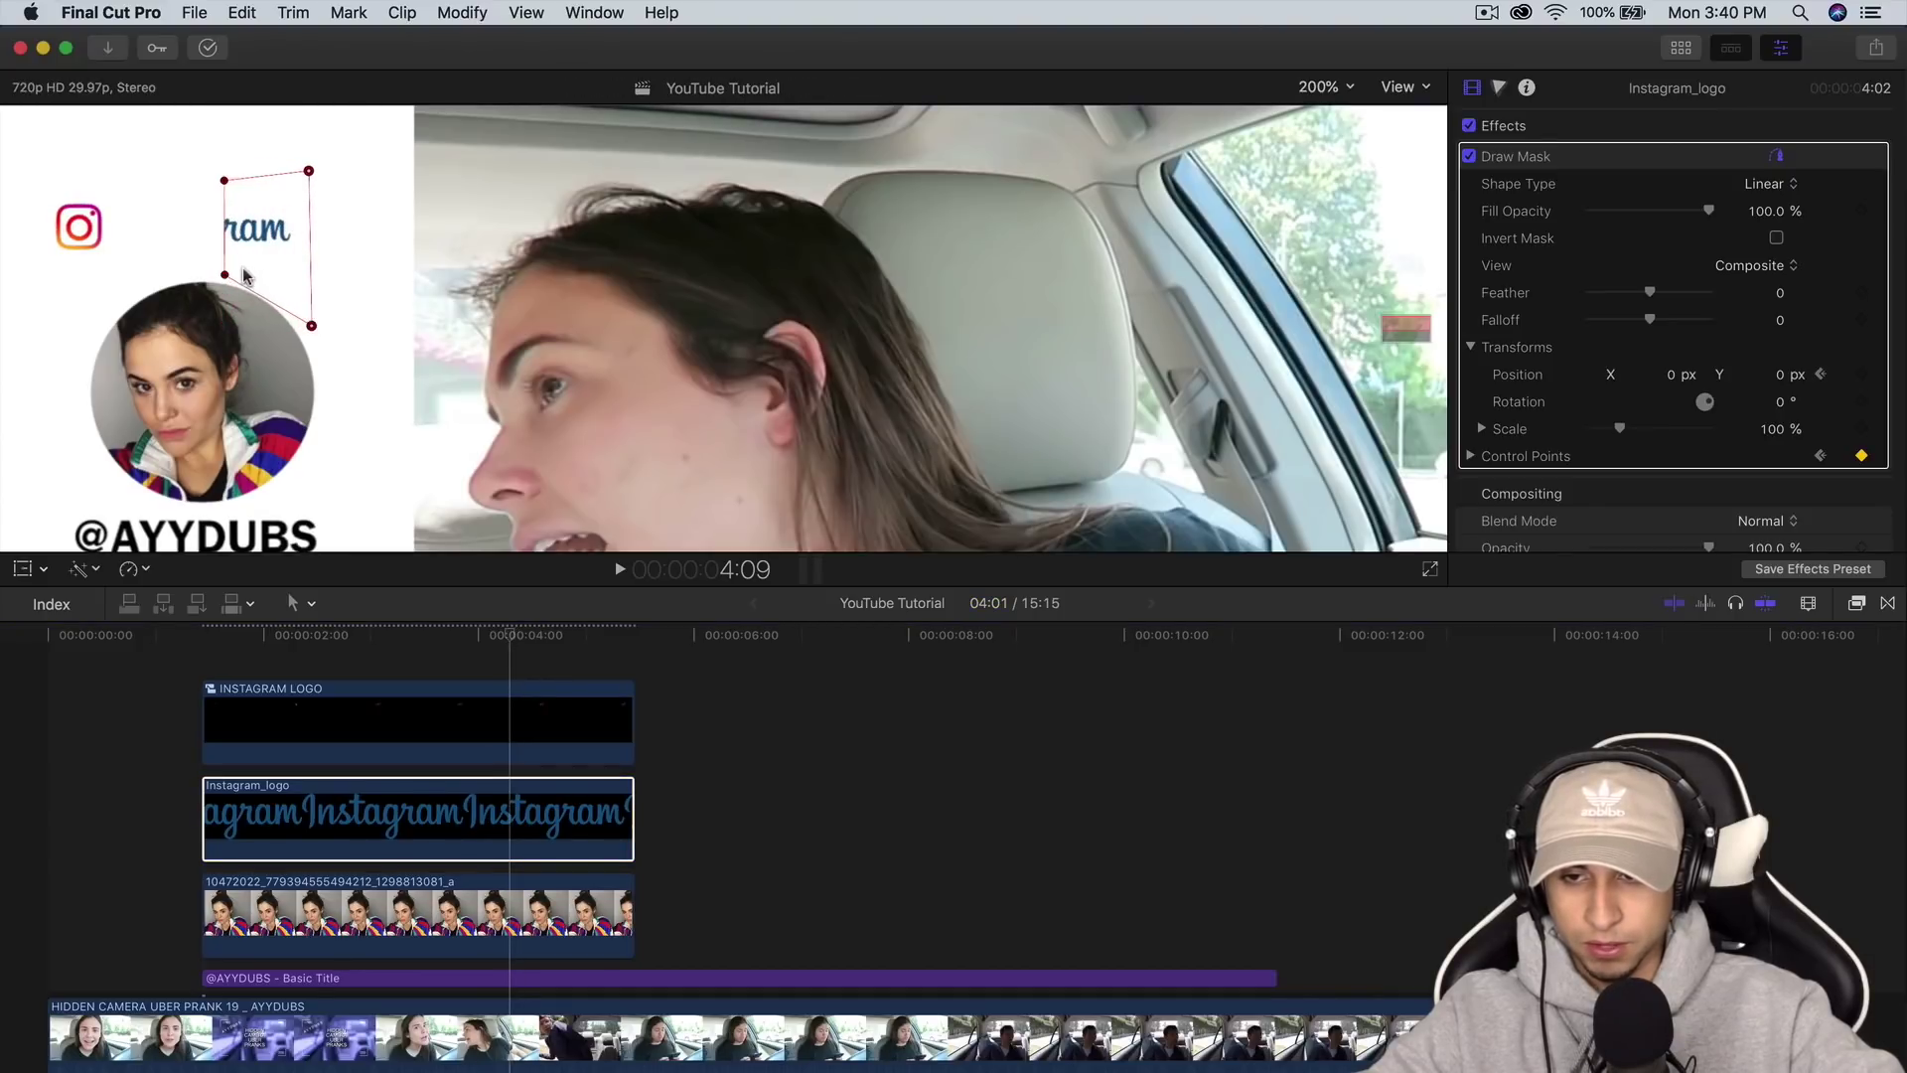
left_click_drag(225, 274, 111, 269)
left_click_drag(494, 652, 406, 641)
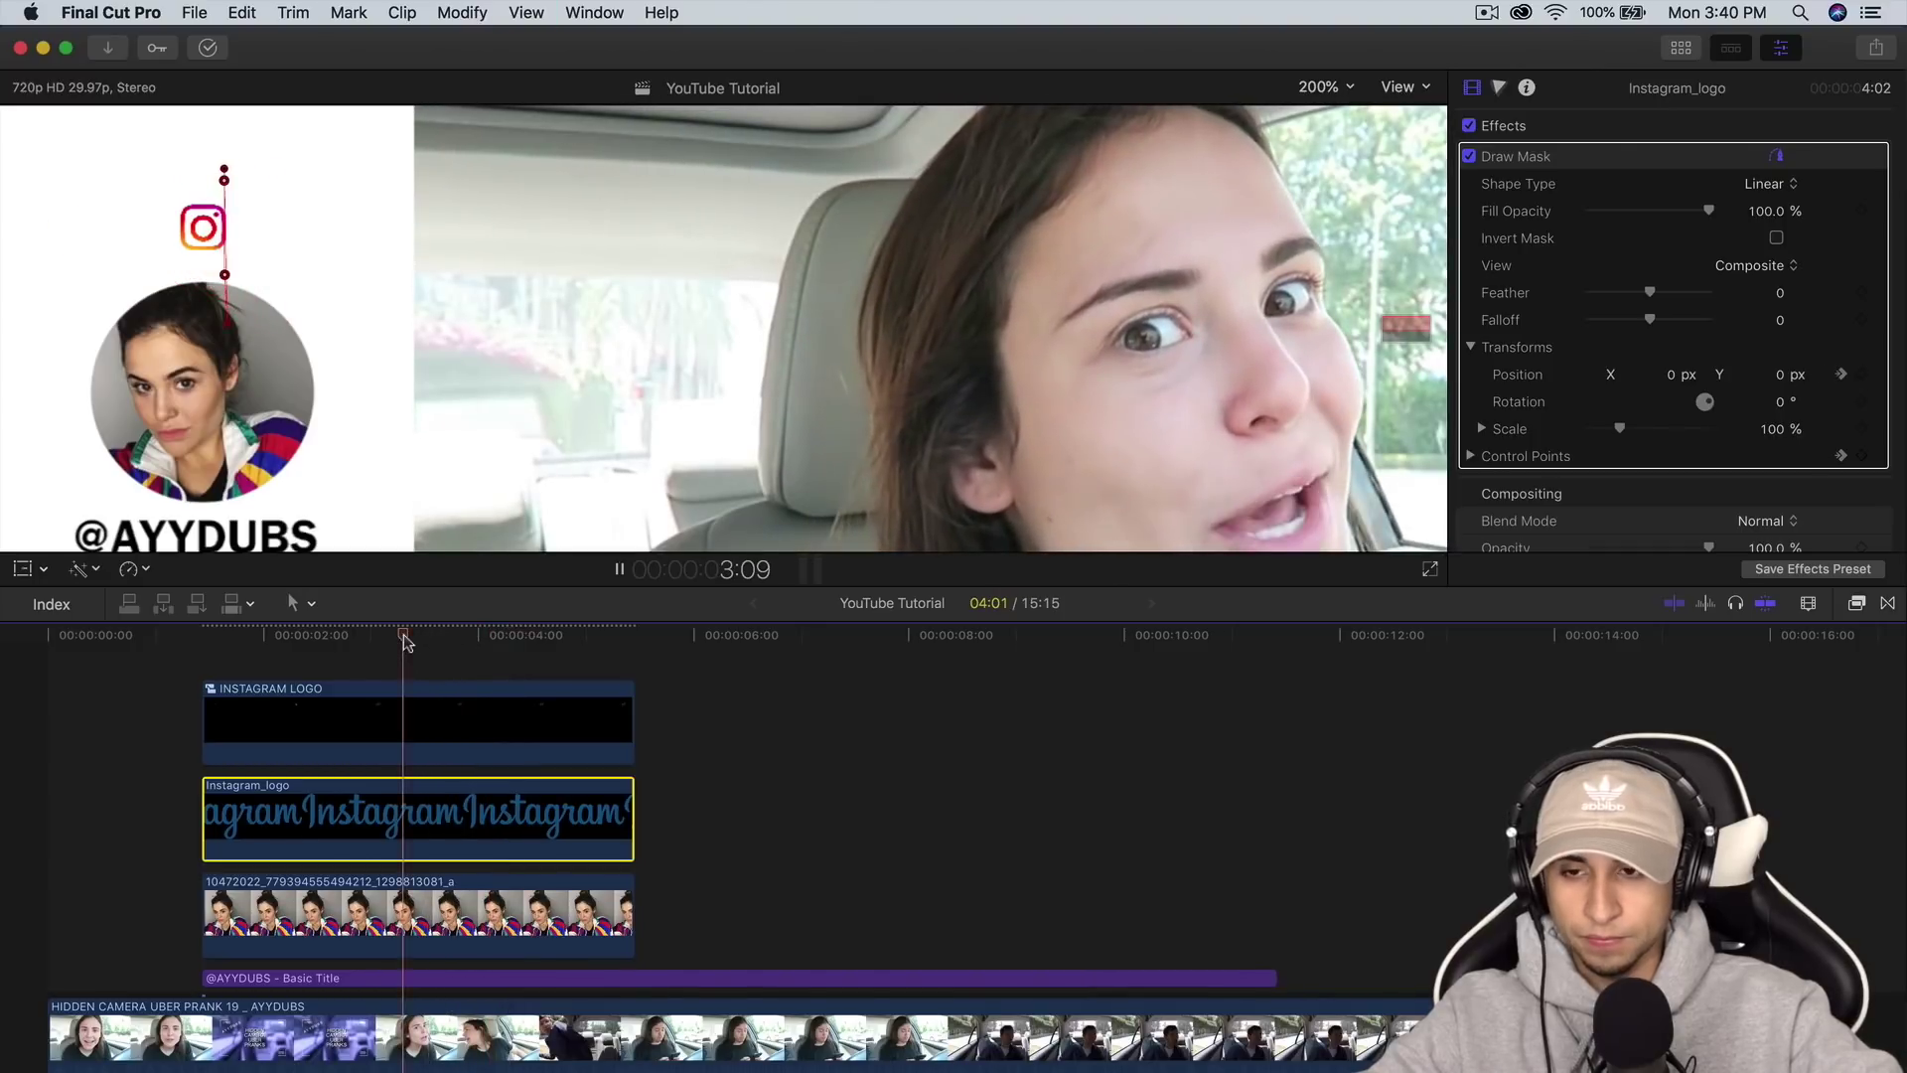
key("space")
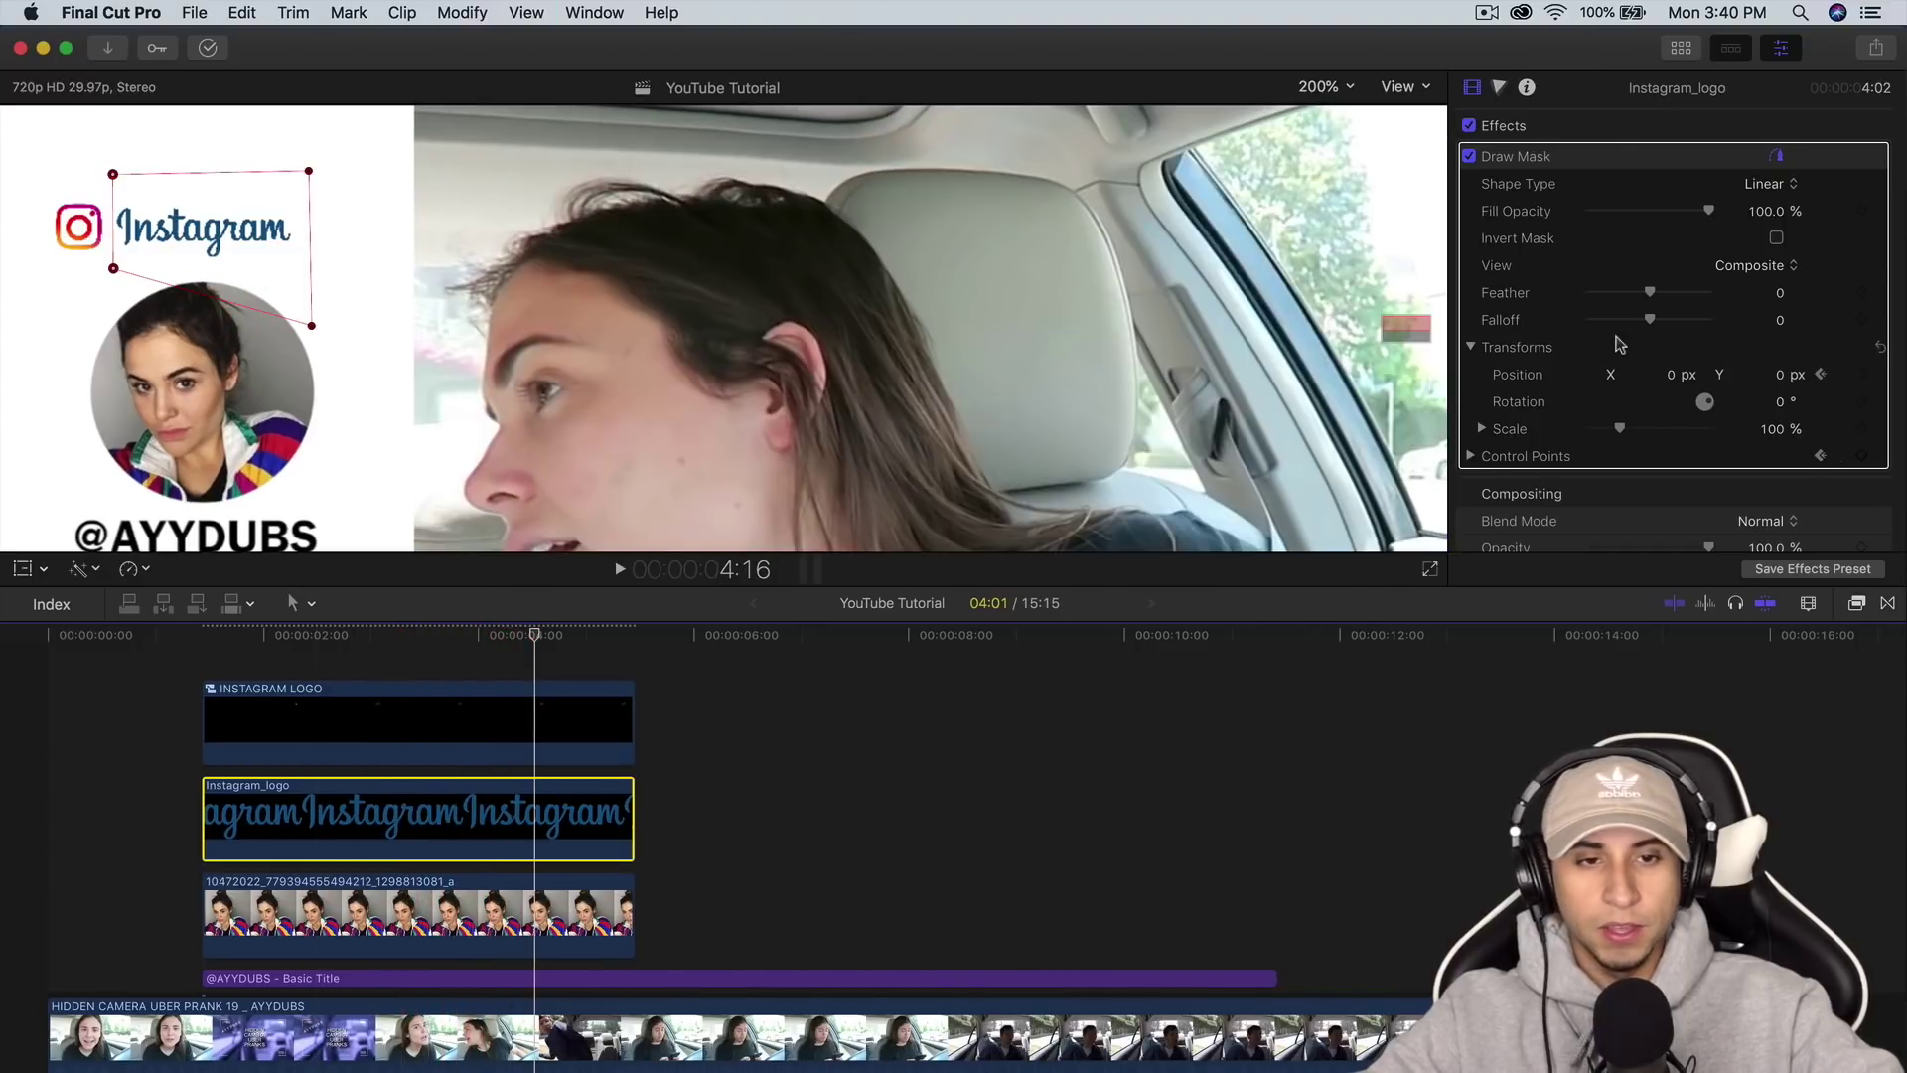
Hide the inspector, fit the whole frame in the viewer and play back the Instagram logo intro.
left_click(1777, 54)
left_click(1777, 88)
left_click(1786, 116)
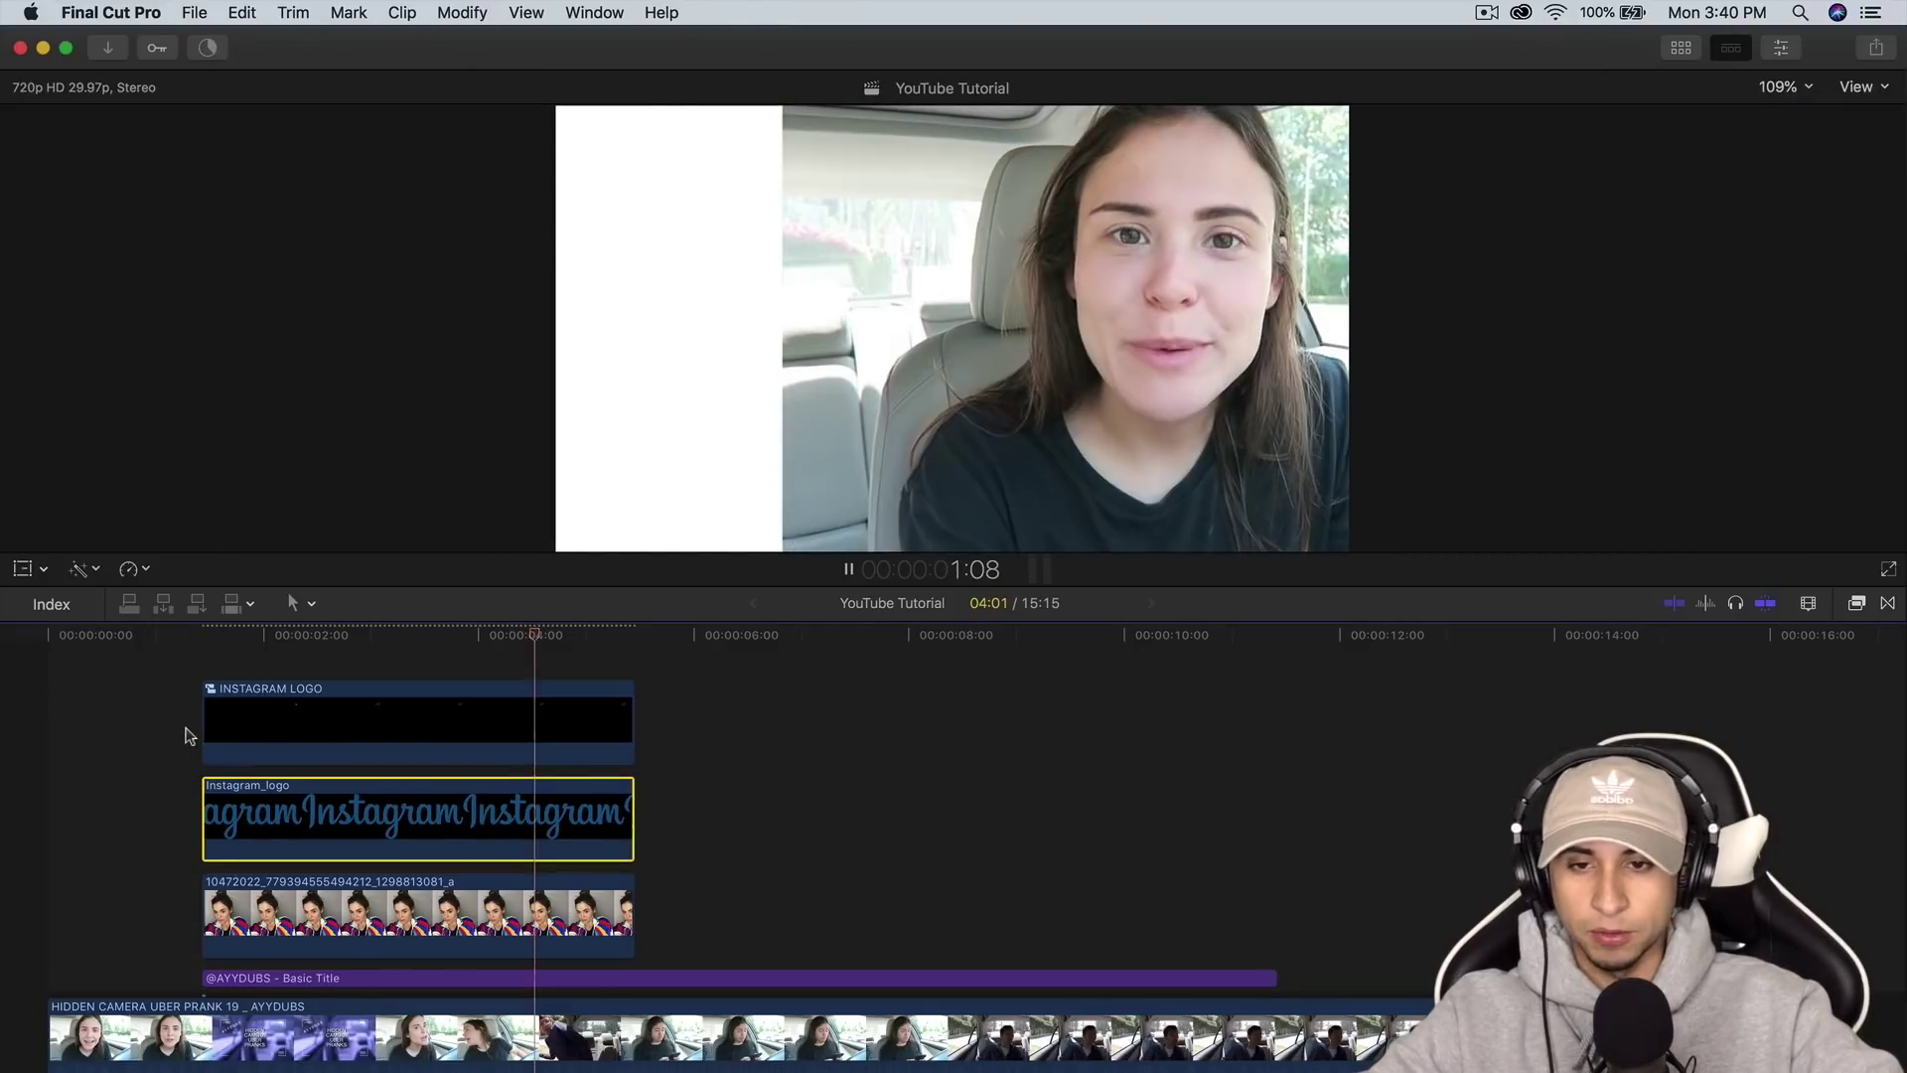
key("space")
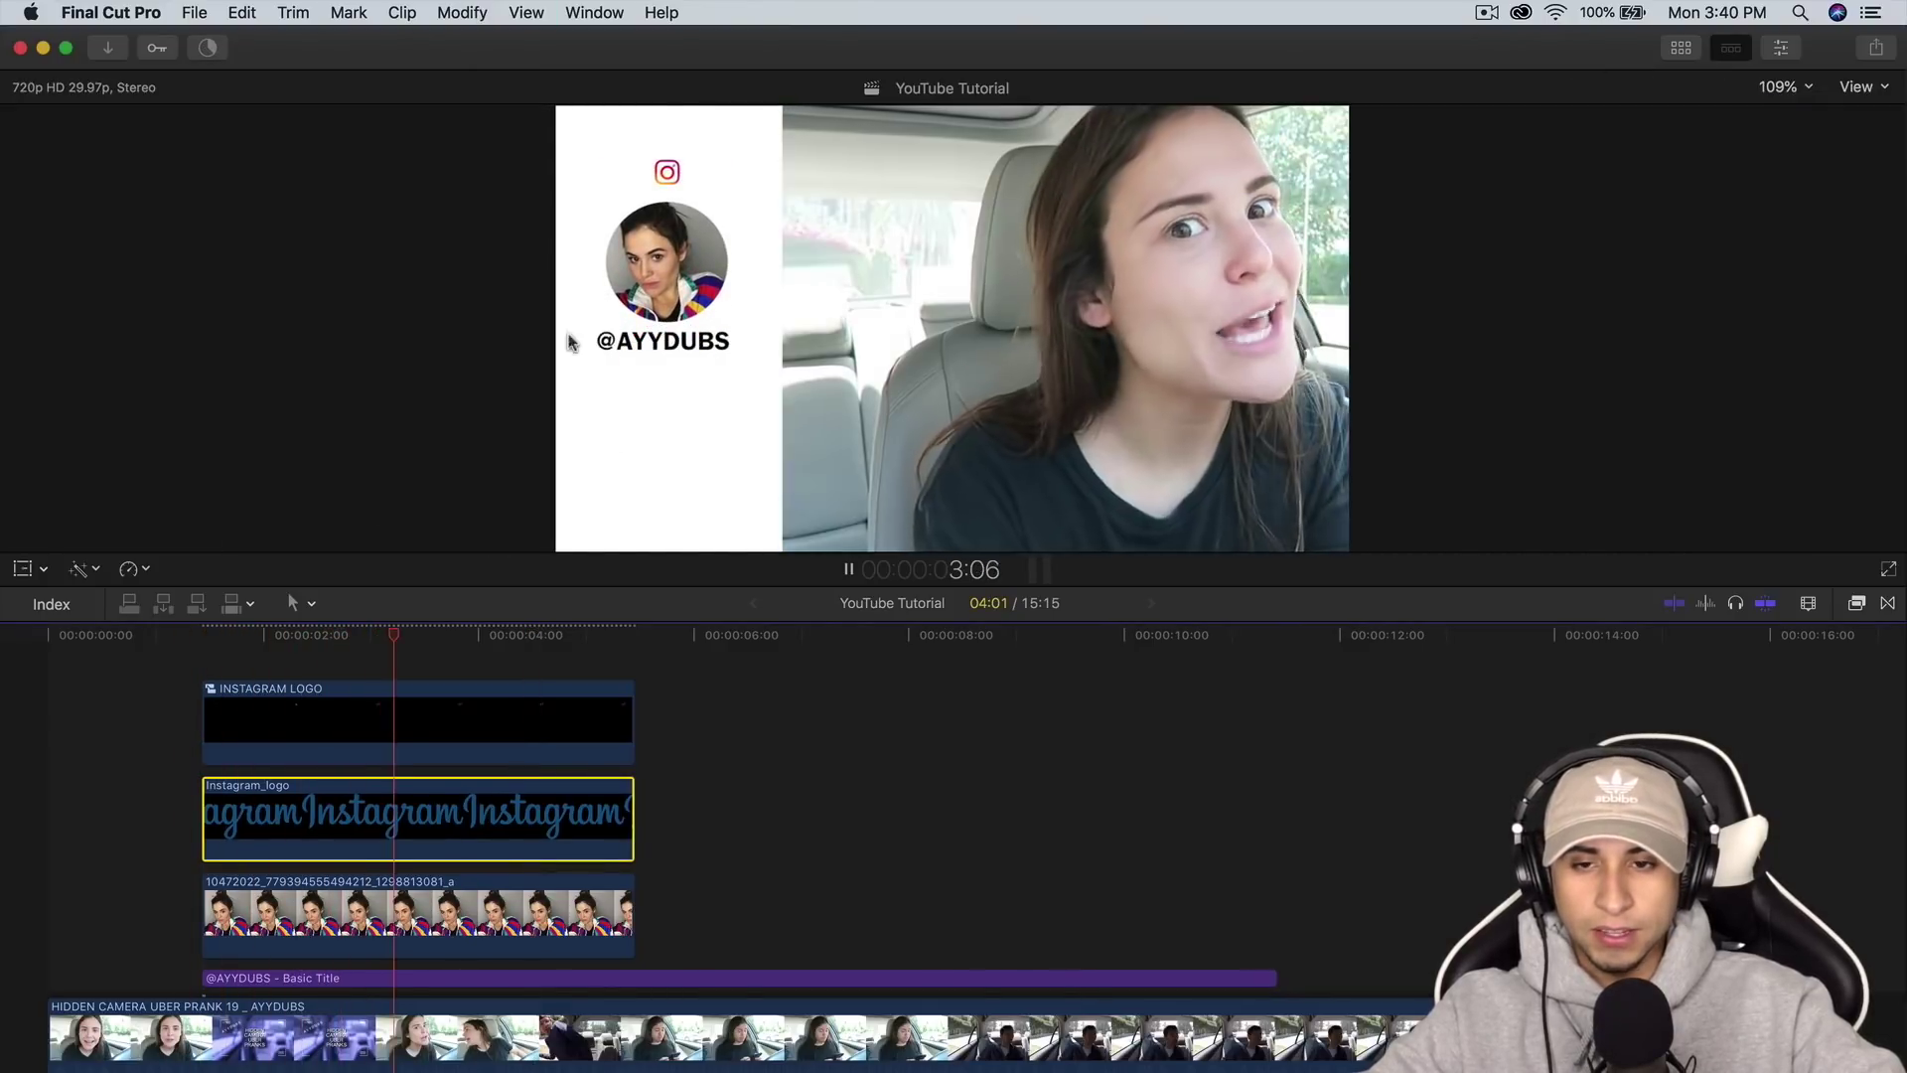
key("space")
key("space")
key("space")
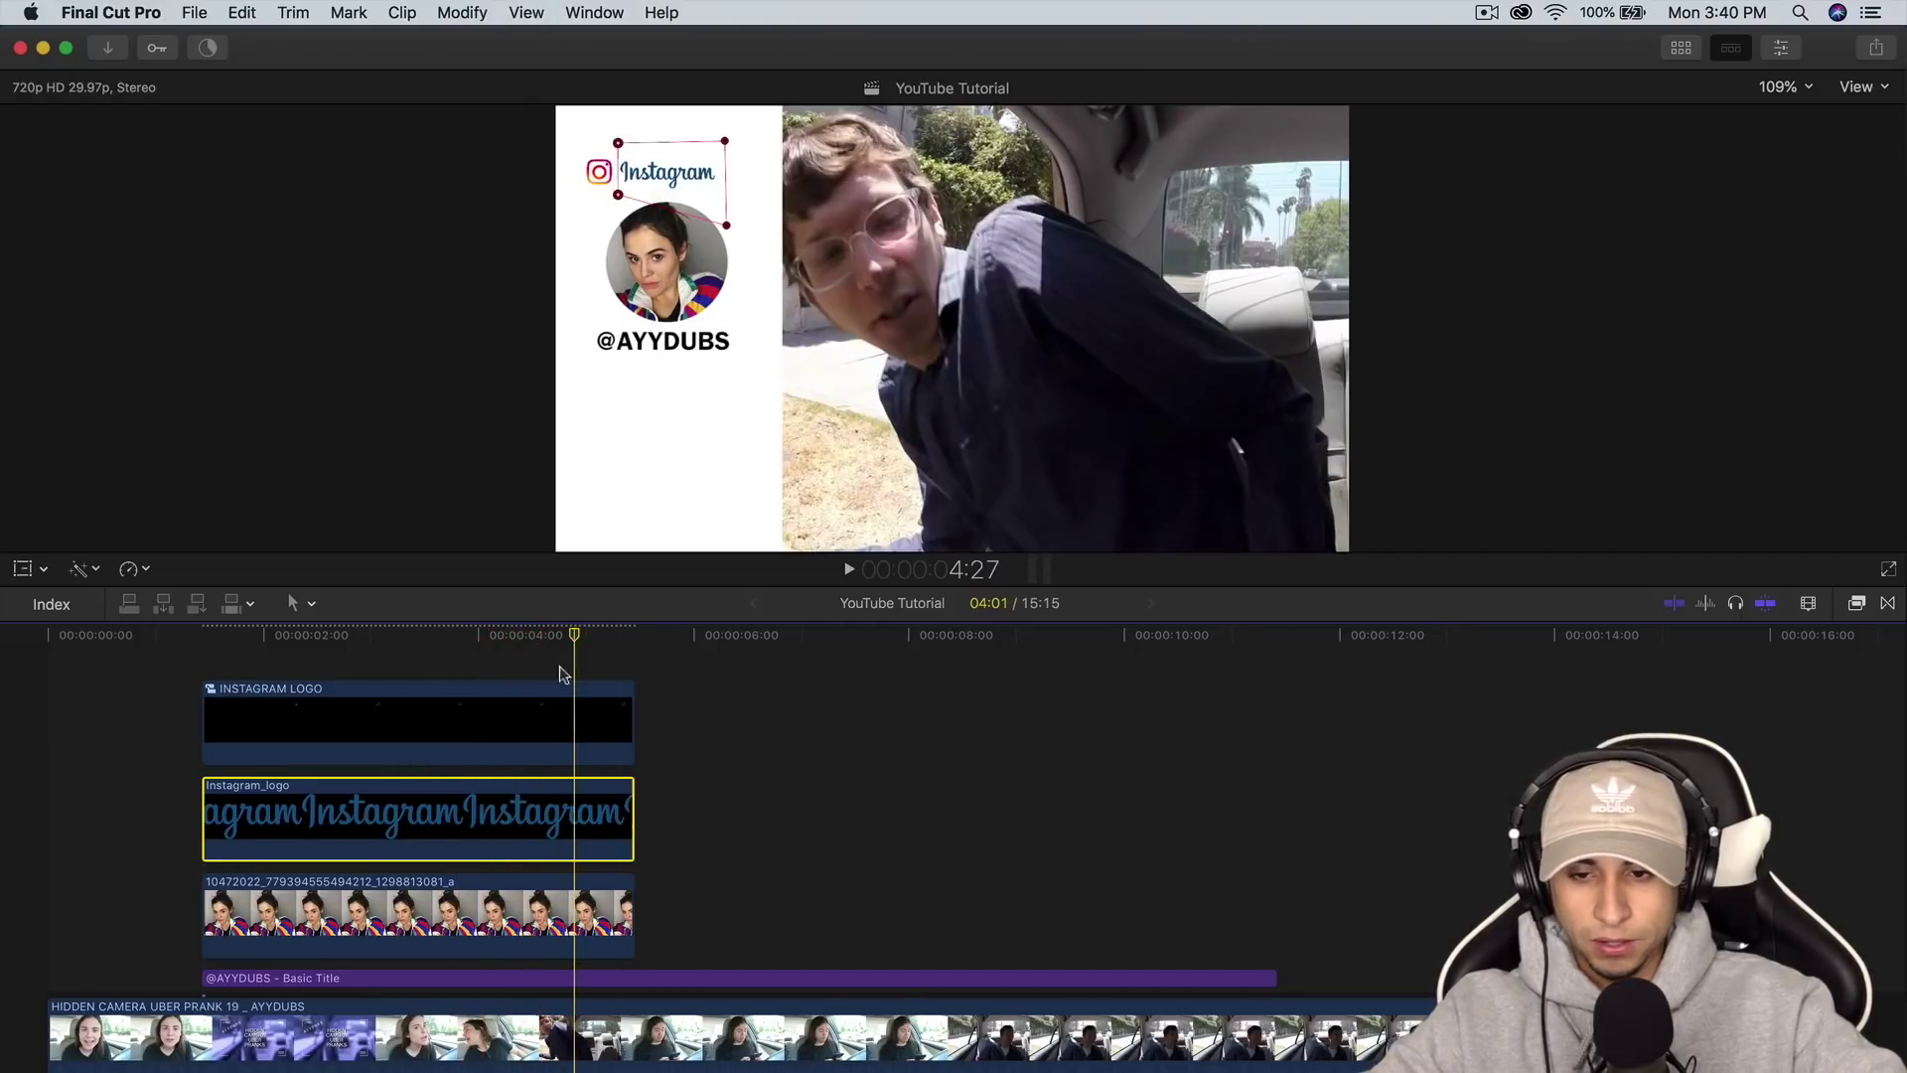
Combine the INSTAGRAM LOGO and Instagram_logo clips into a compound clip named Instagram.
left_click(198, 667)
left_click_drag(171, 677, 306, 817)
right_click(306, 816)
left_click(417, 733)
type("Instagram")
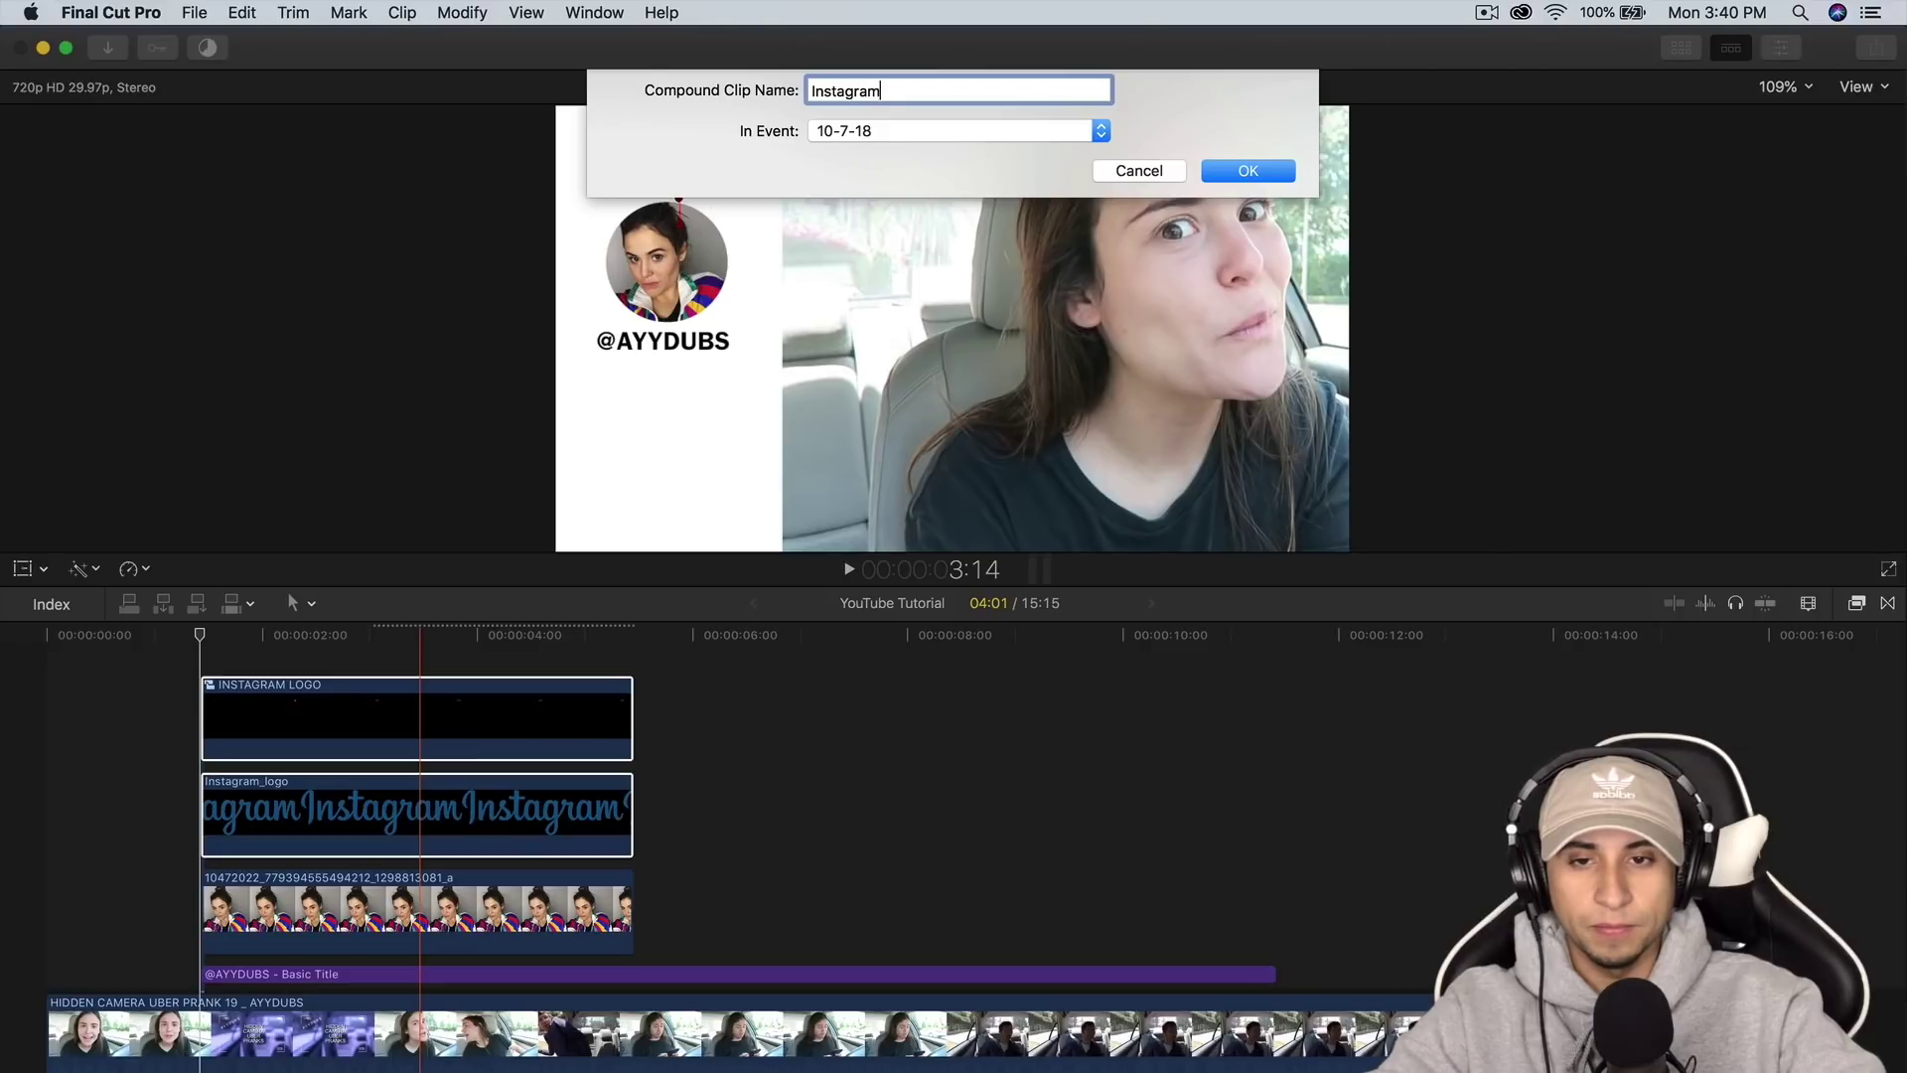
key("Return")
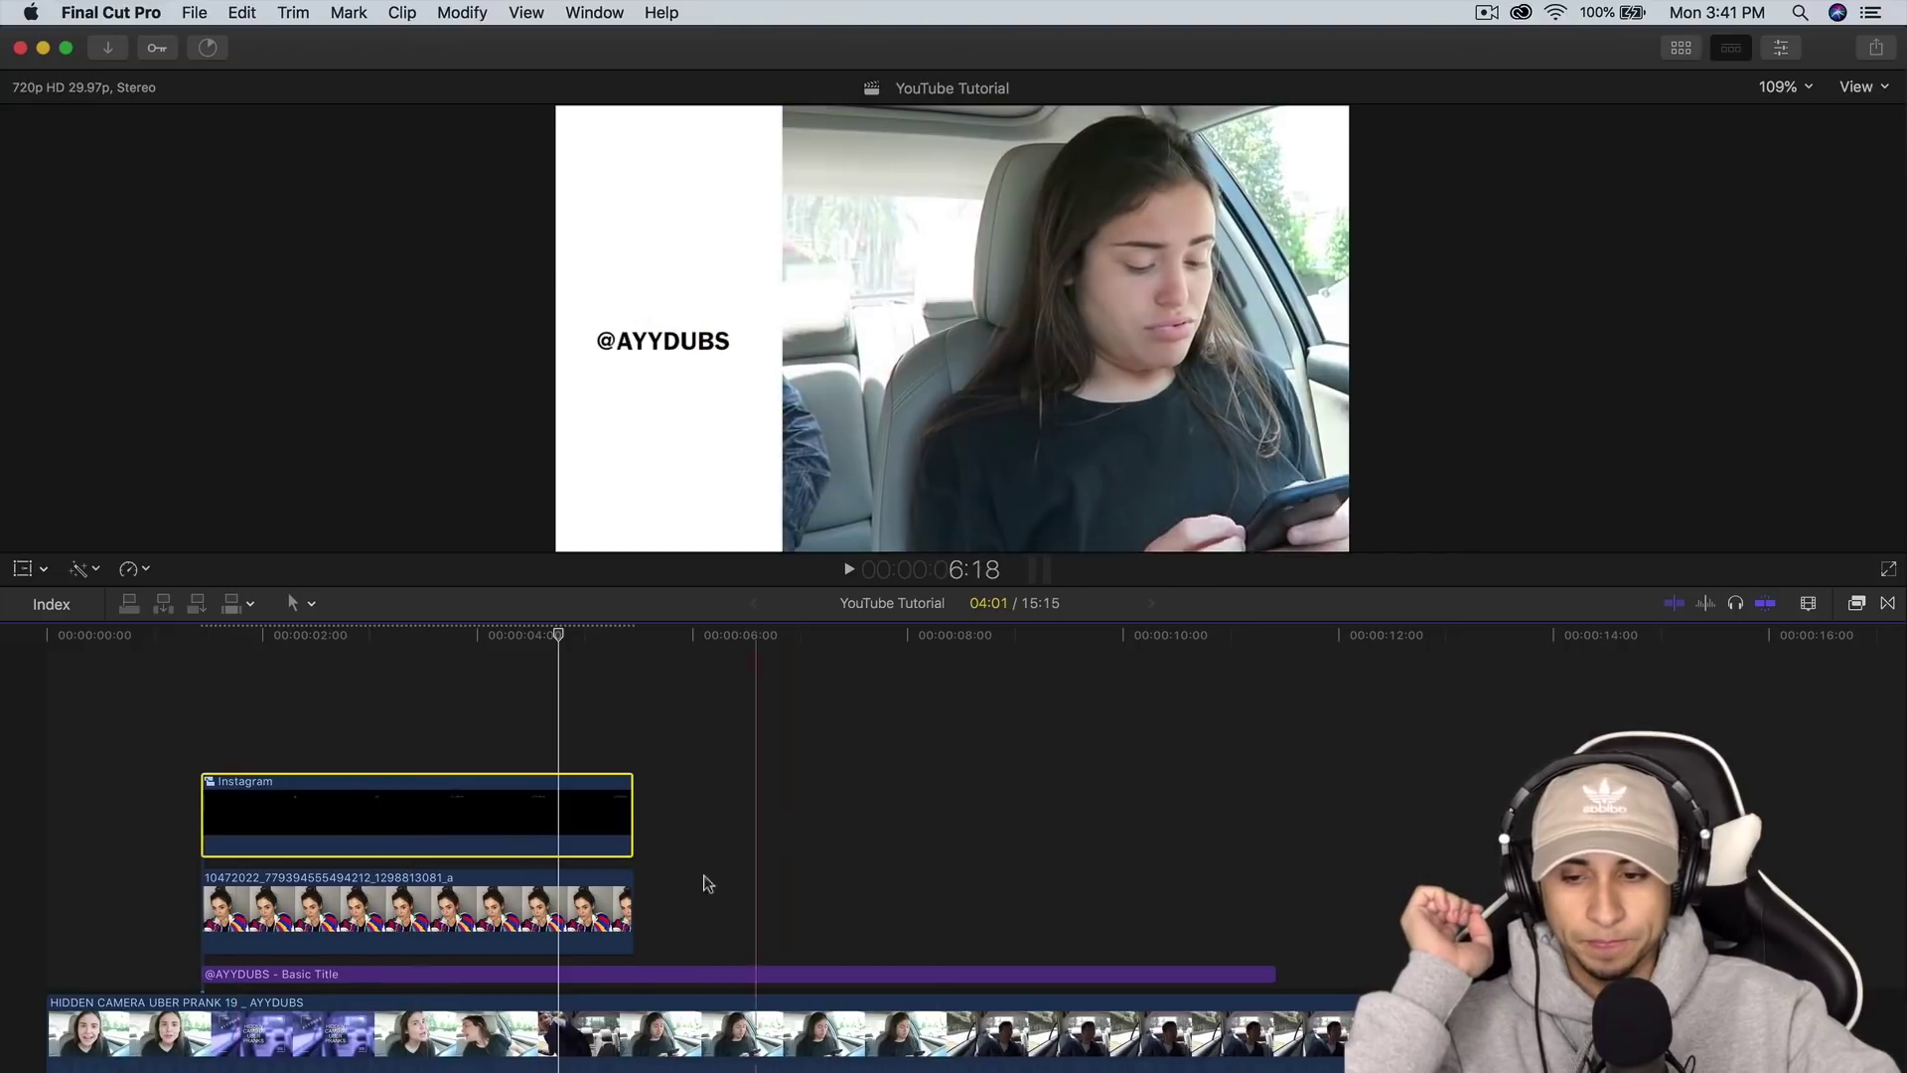
Add a Basic Title above the Instagram compound clip, aligned with its start, and hide the browser.
left_click(1679, 48)
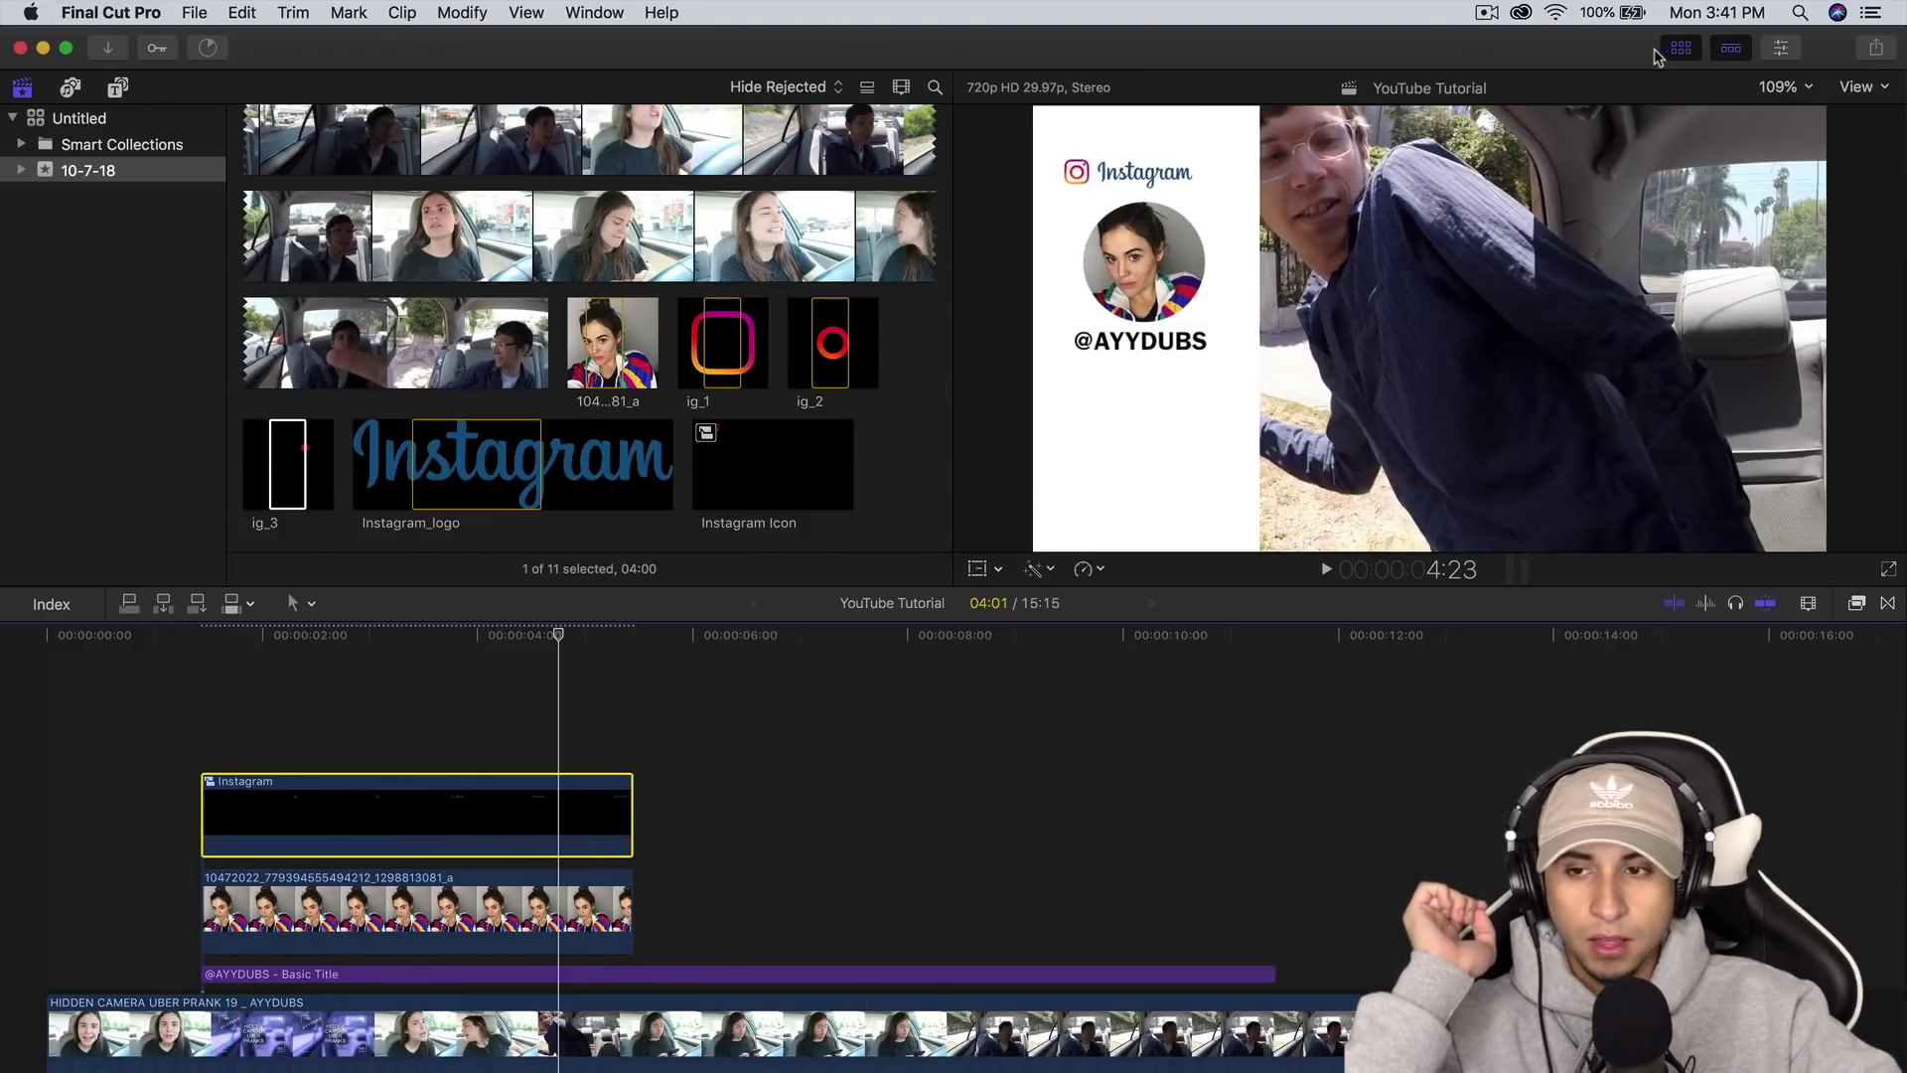
left_click(123, 89)
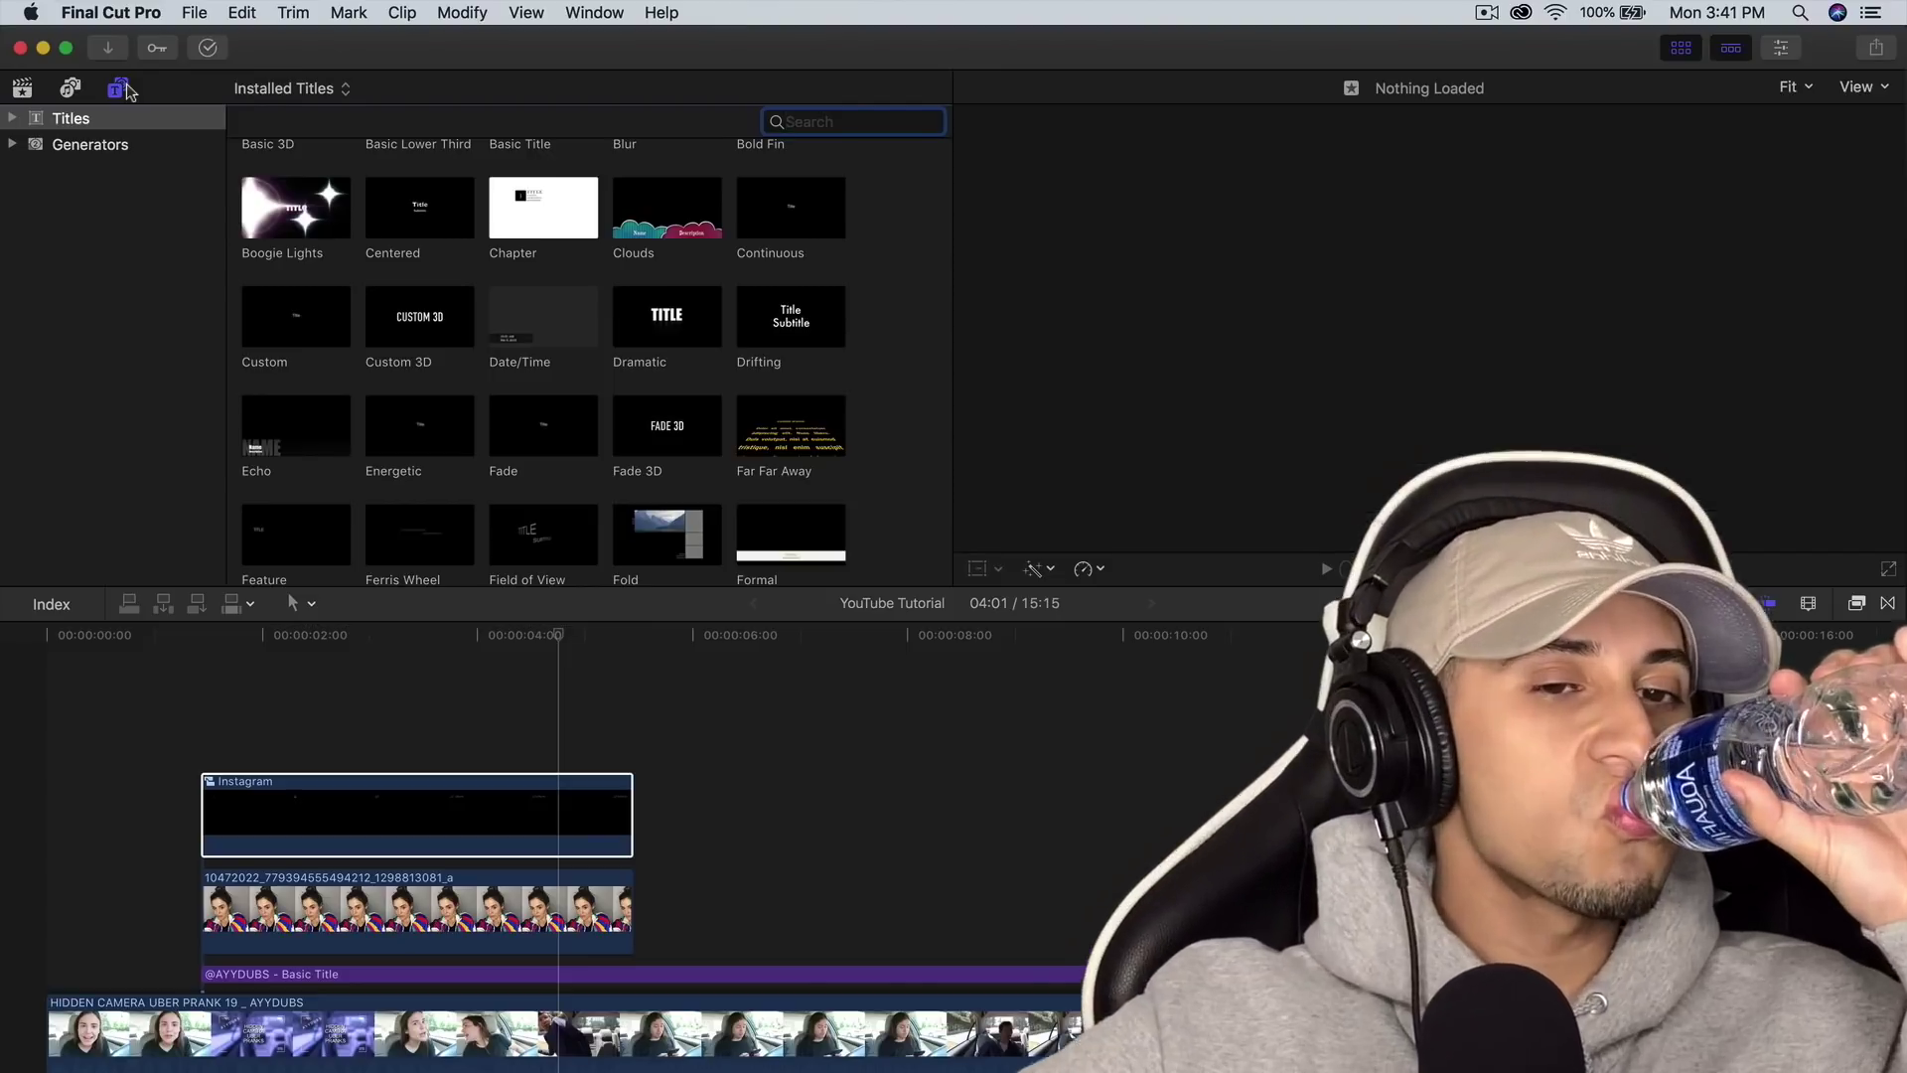
scroll(460, 410, "down", 4)
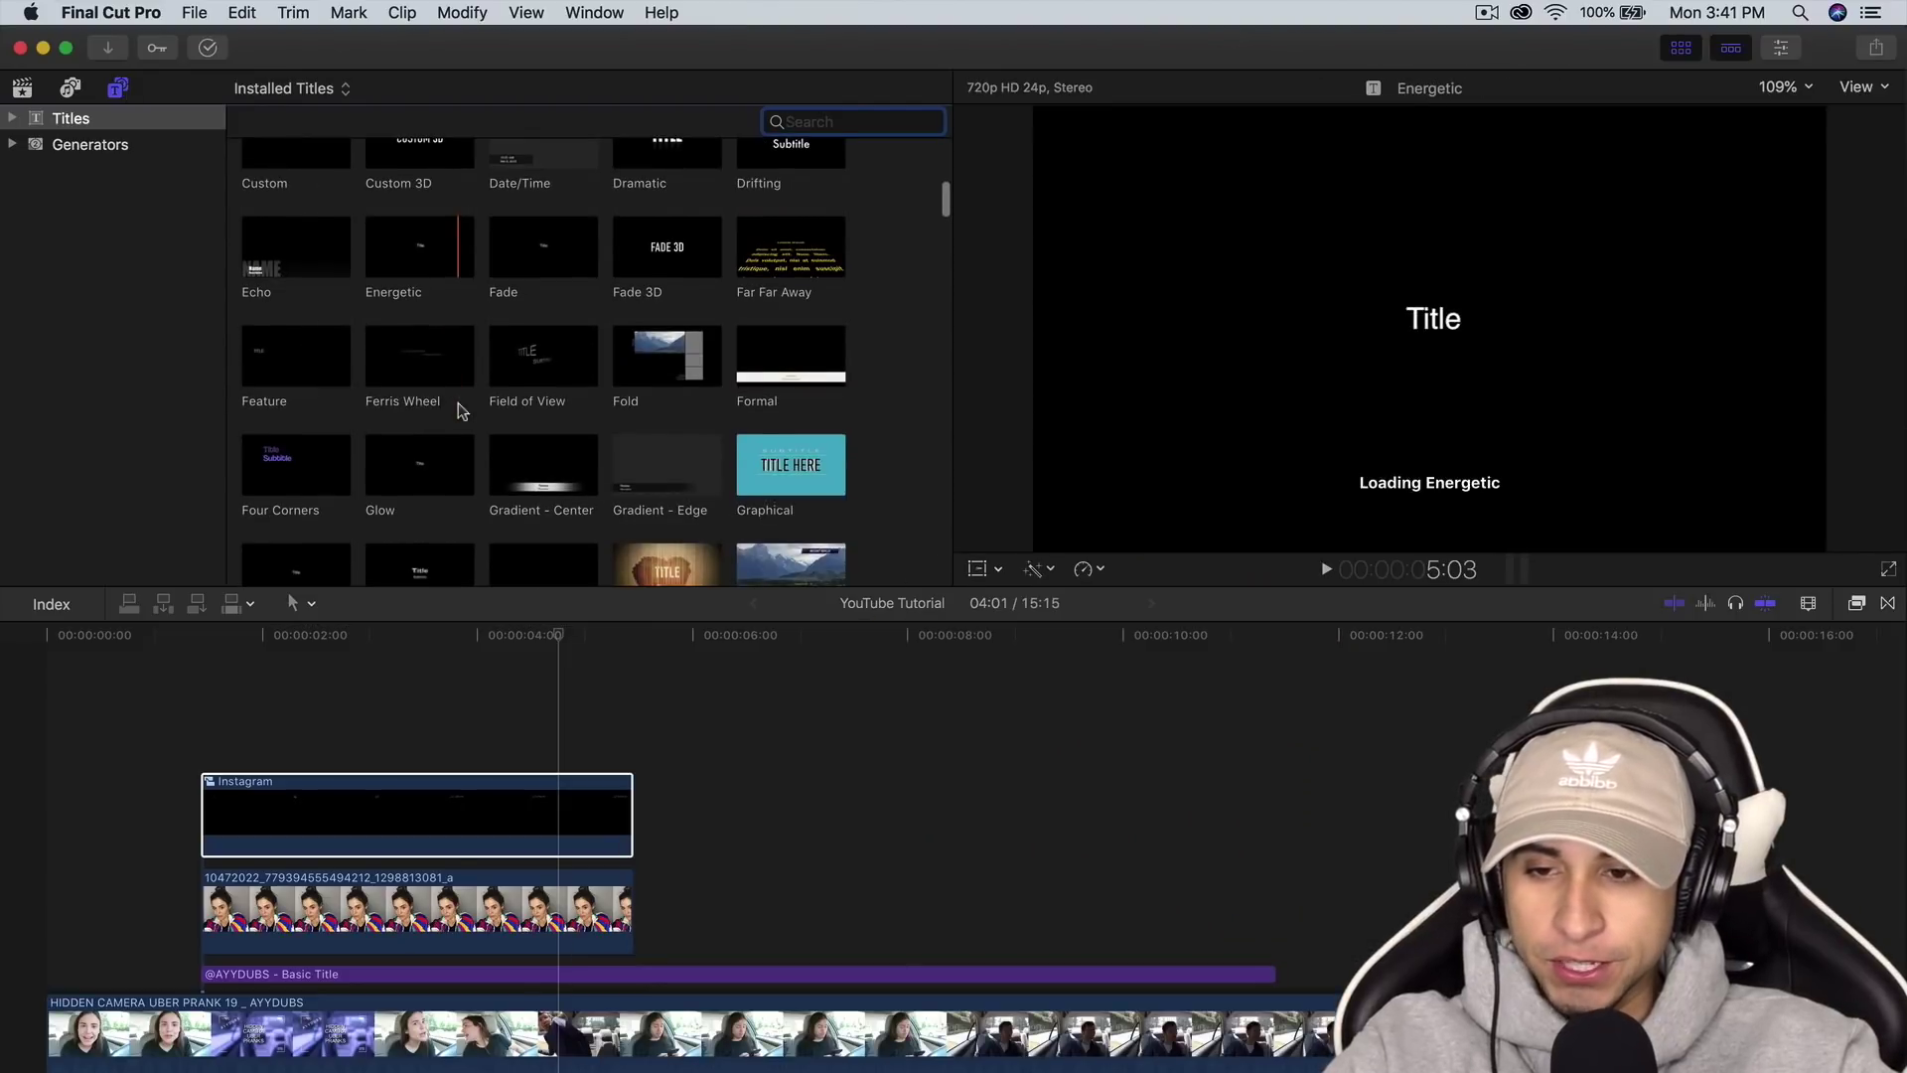
scroll(423, 410, "up", 5)
left_click(307, 179)
left_click_drag(524, 206, 204, 785)
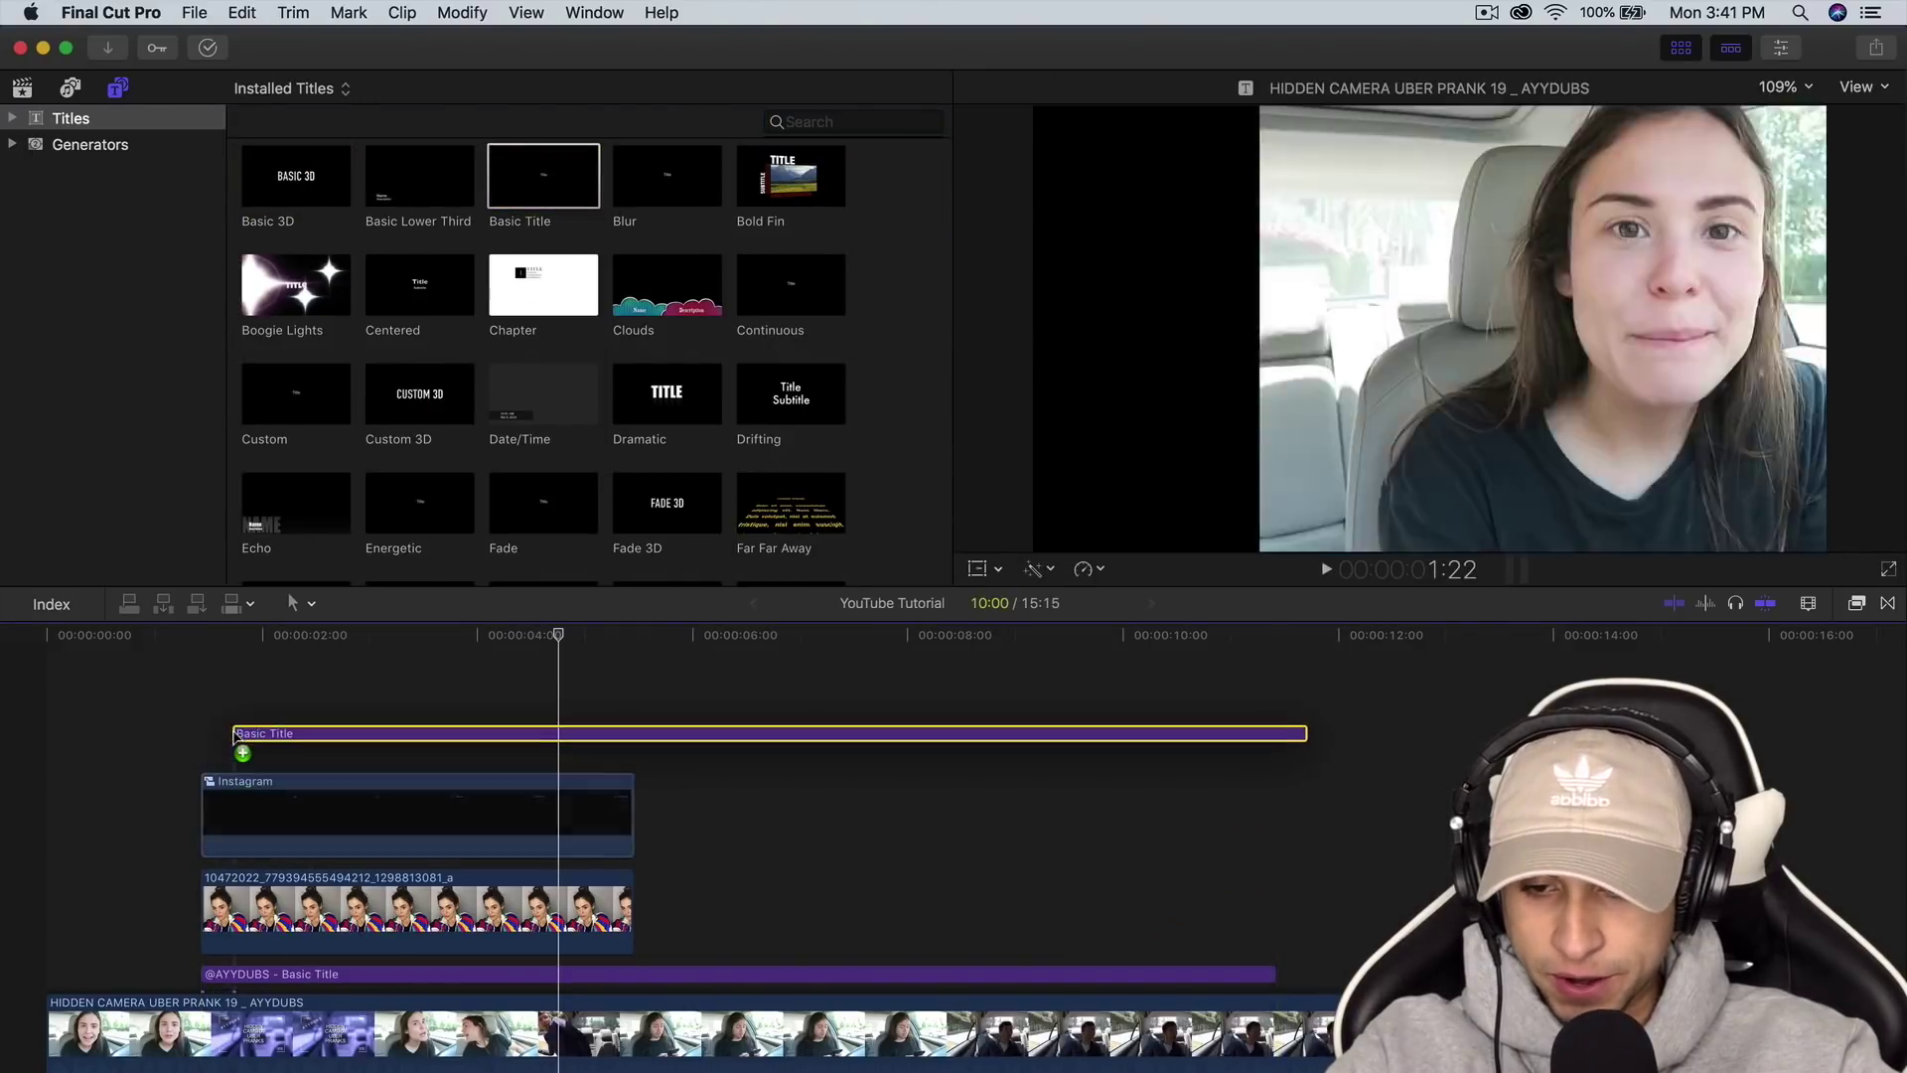
left_click(1676, 50)
Replace the title's text with 184k on one line and FOLLOWERS below it, and show the inspector.
left_click(20, 573)
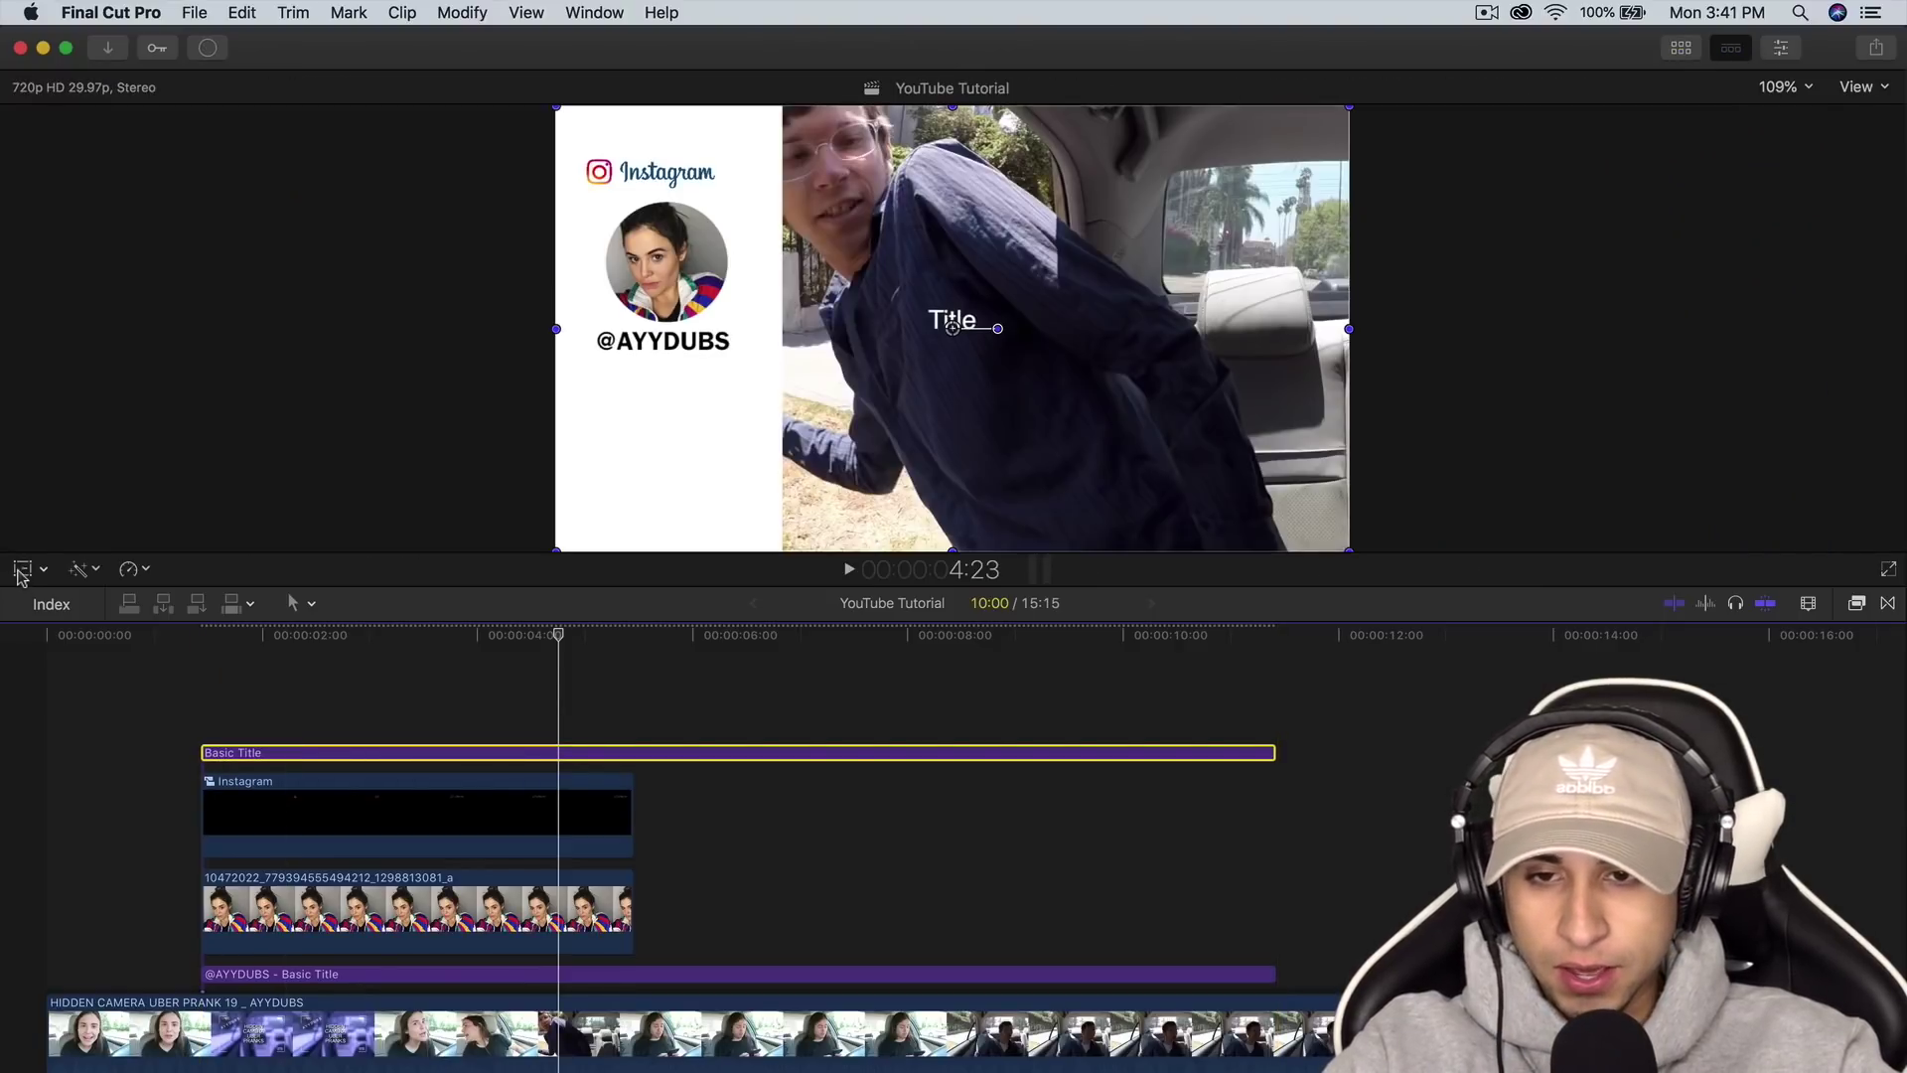
left_click(1872, 136)
double_click(948, 319)
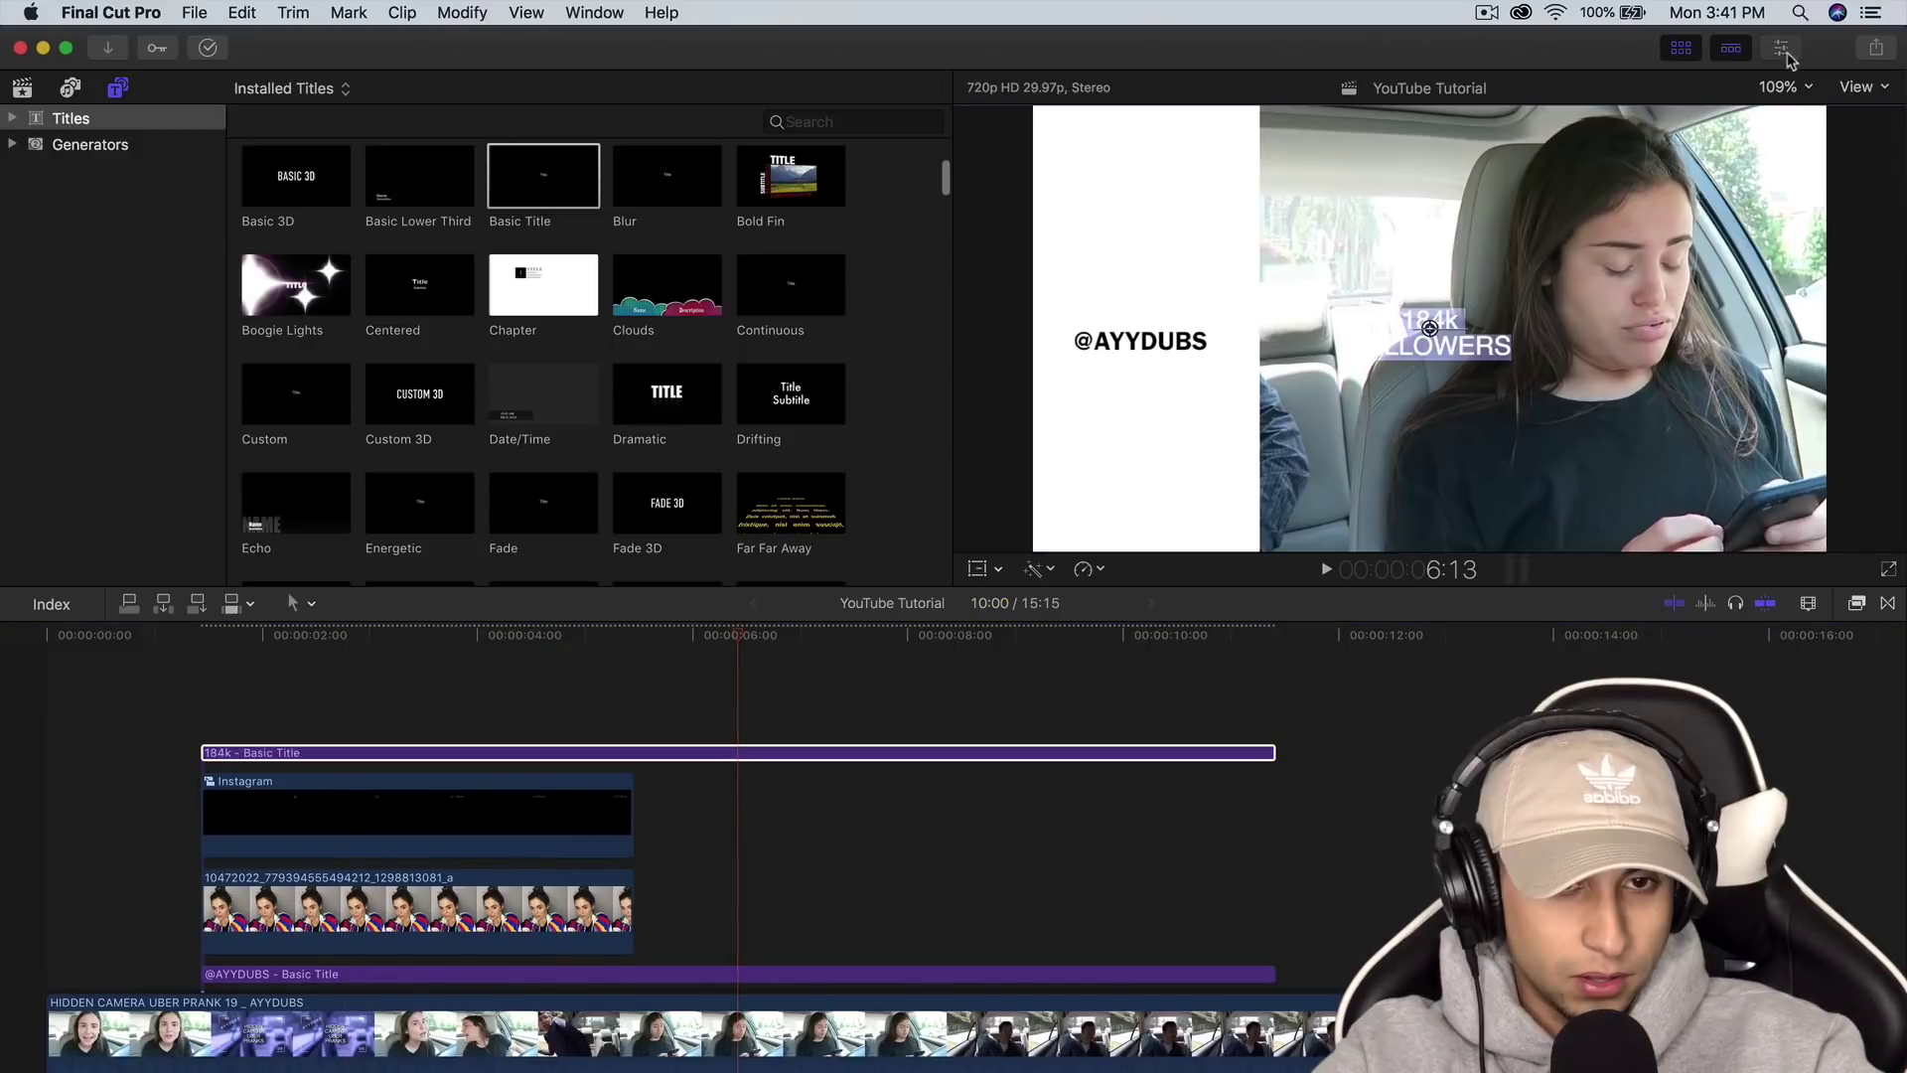
left_click(1780, 47)
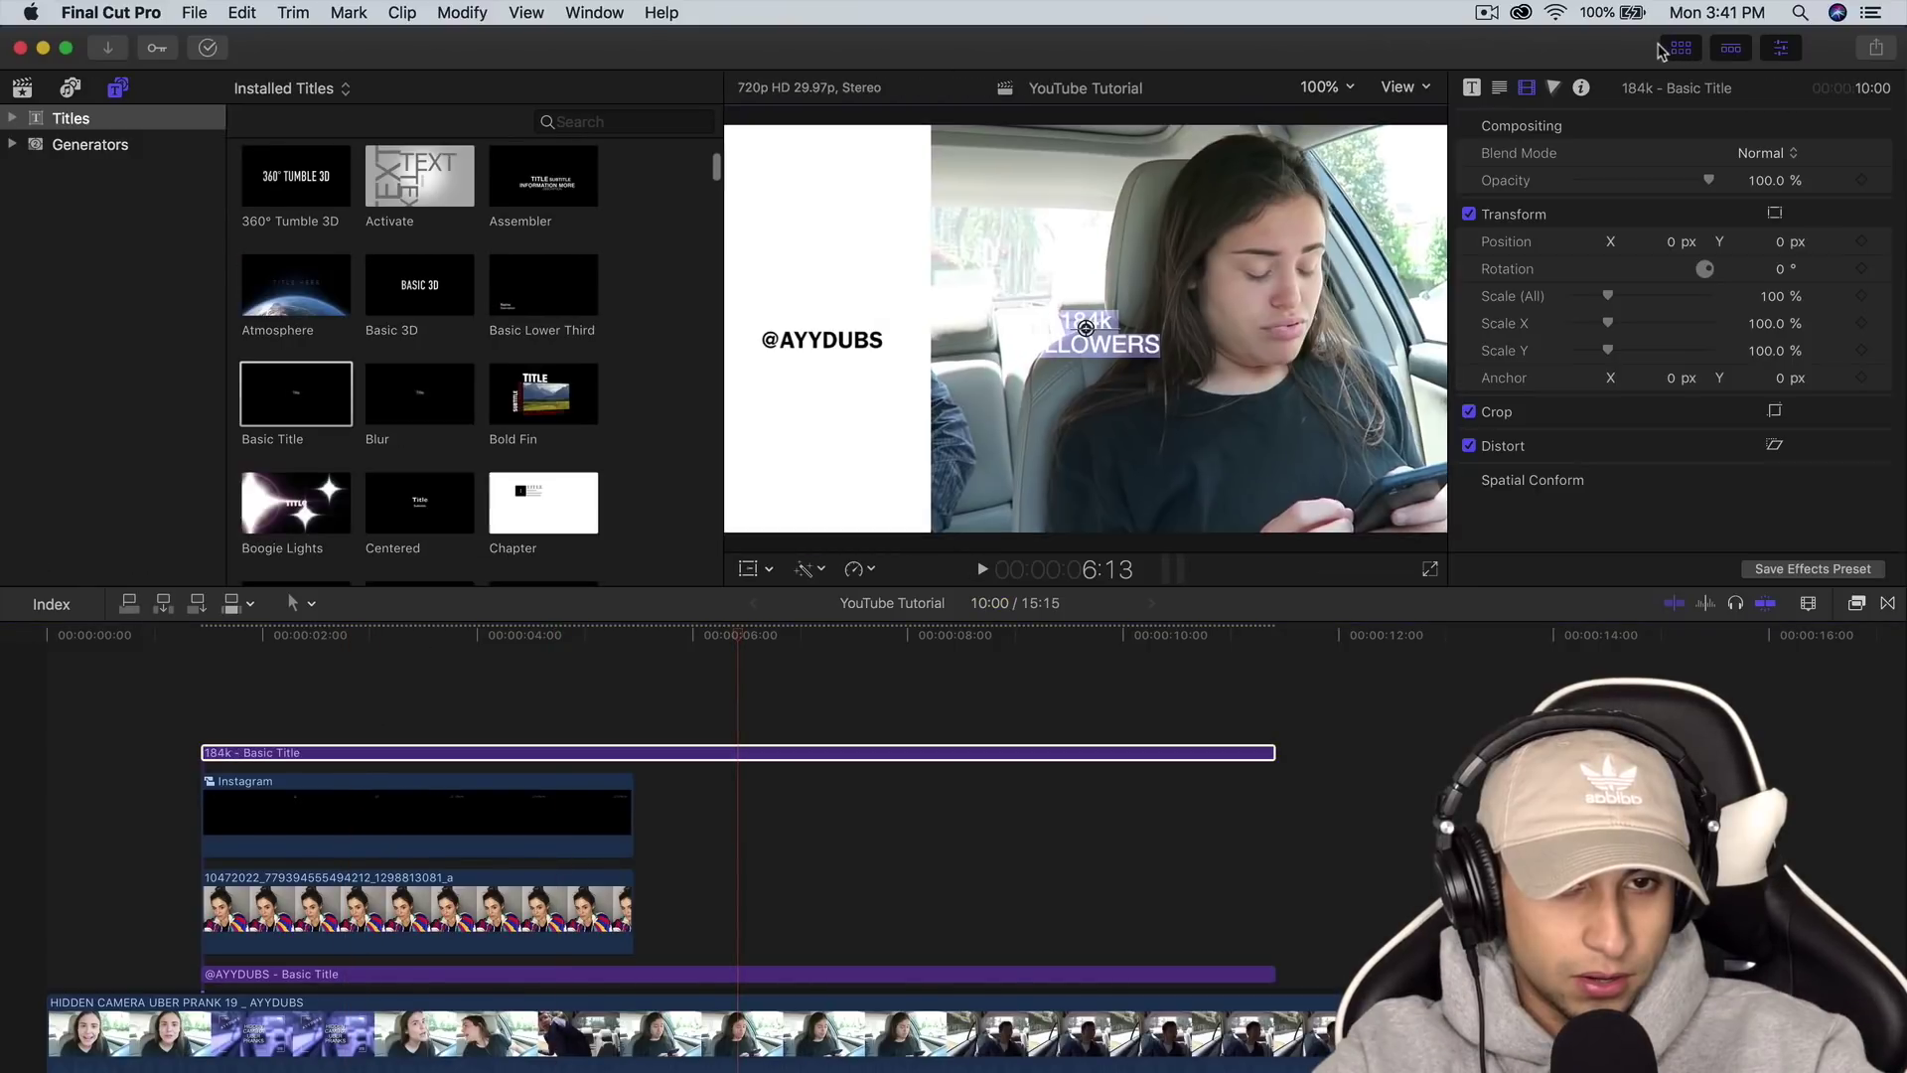
left_click(1676, 50)
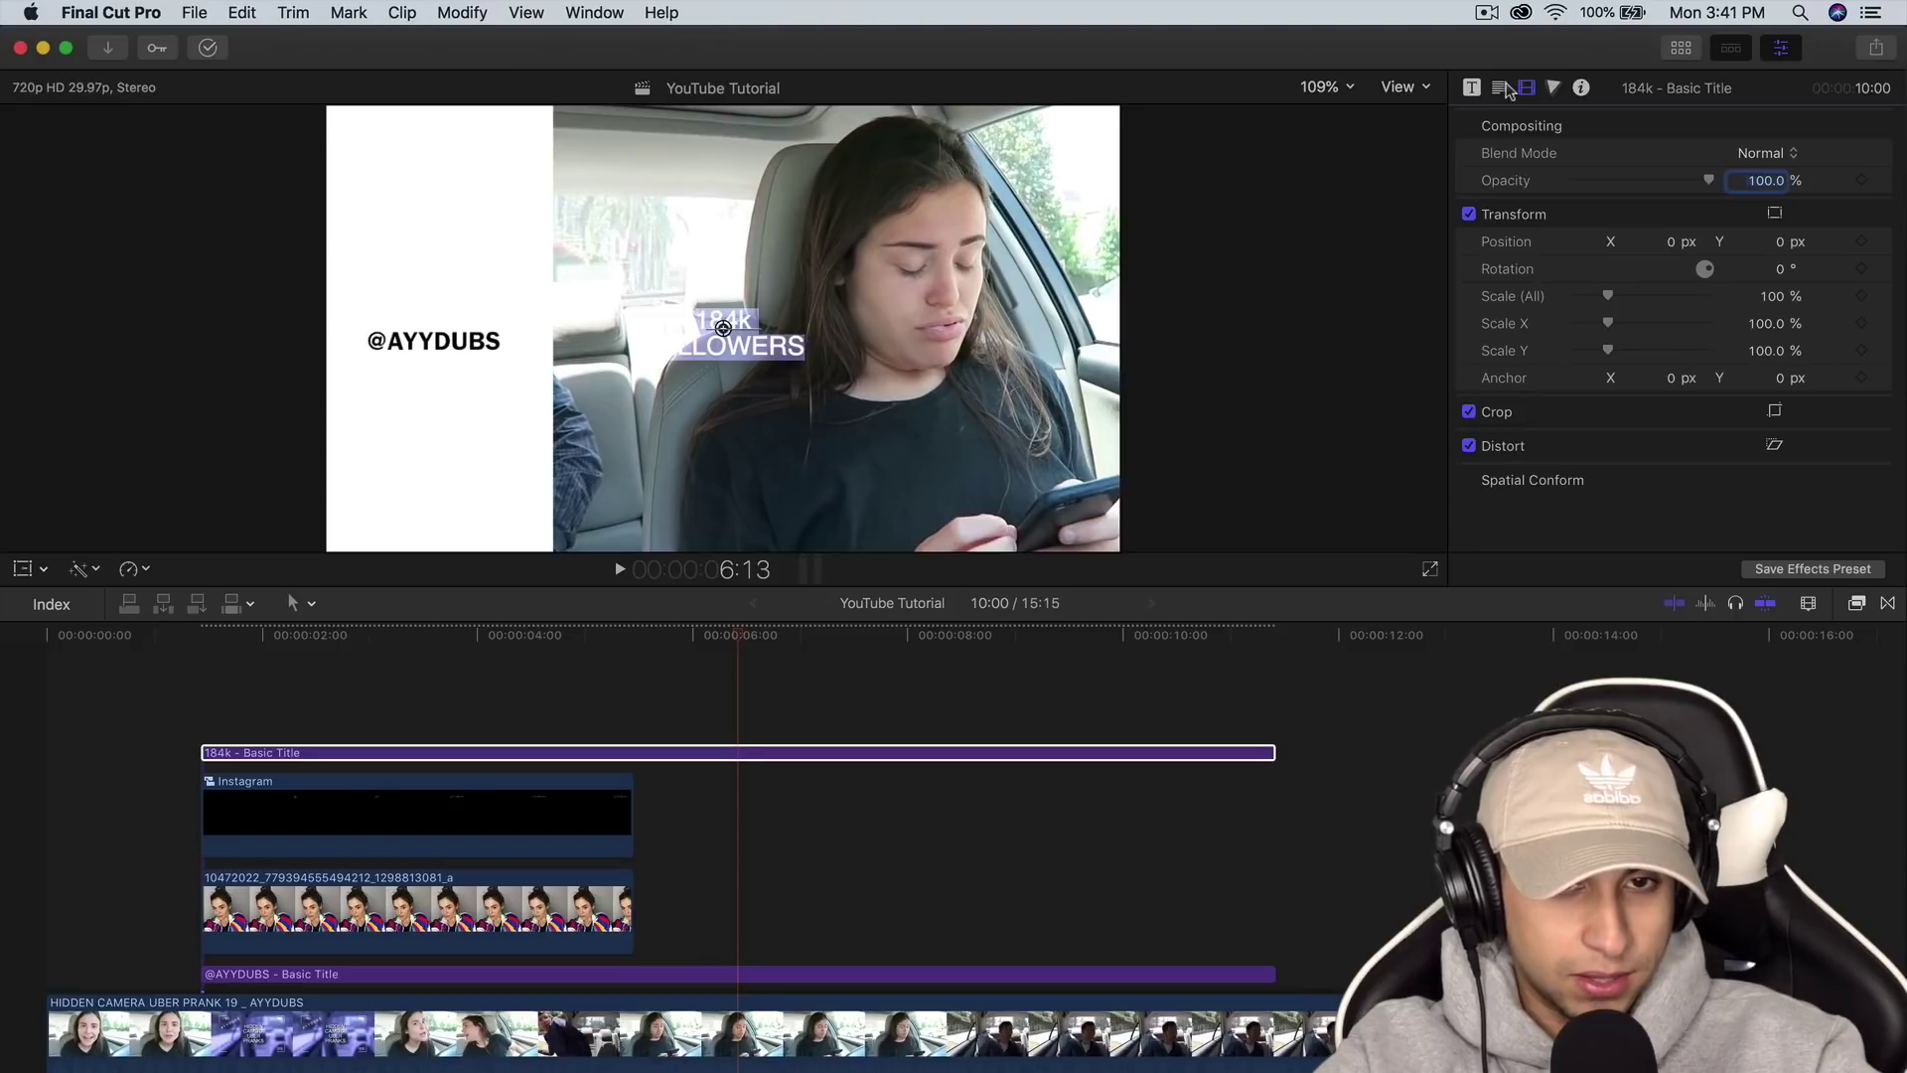
Format the title in bold black, setting the 184k line to size 212 with a baseline of -44.
left_click(1501, 90)
scroll(1660, 472, "down", 10)
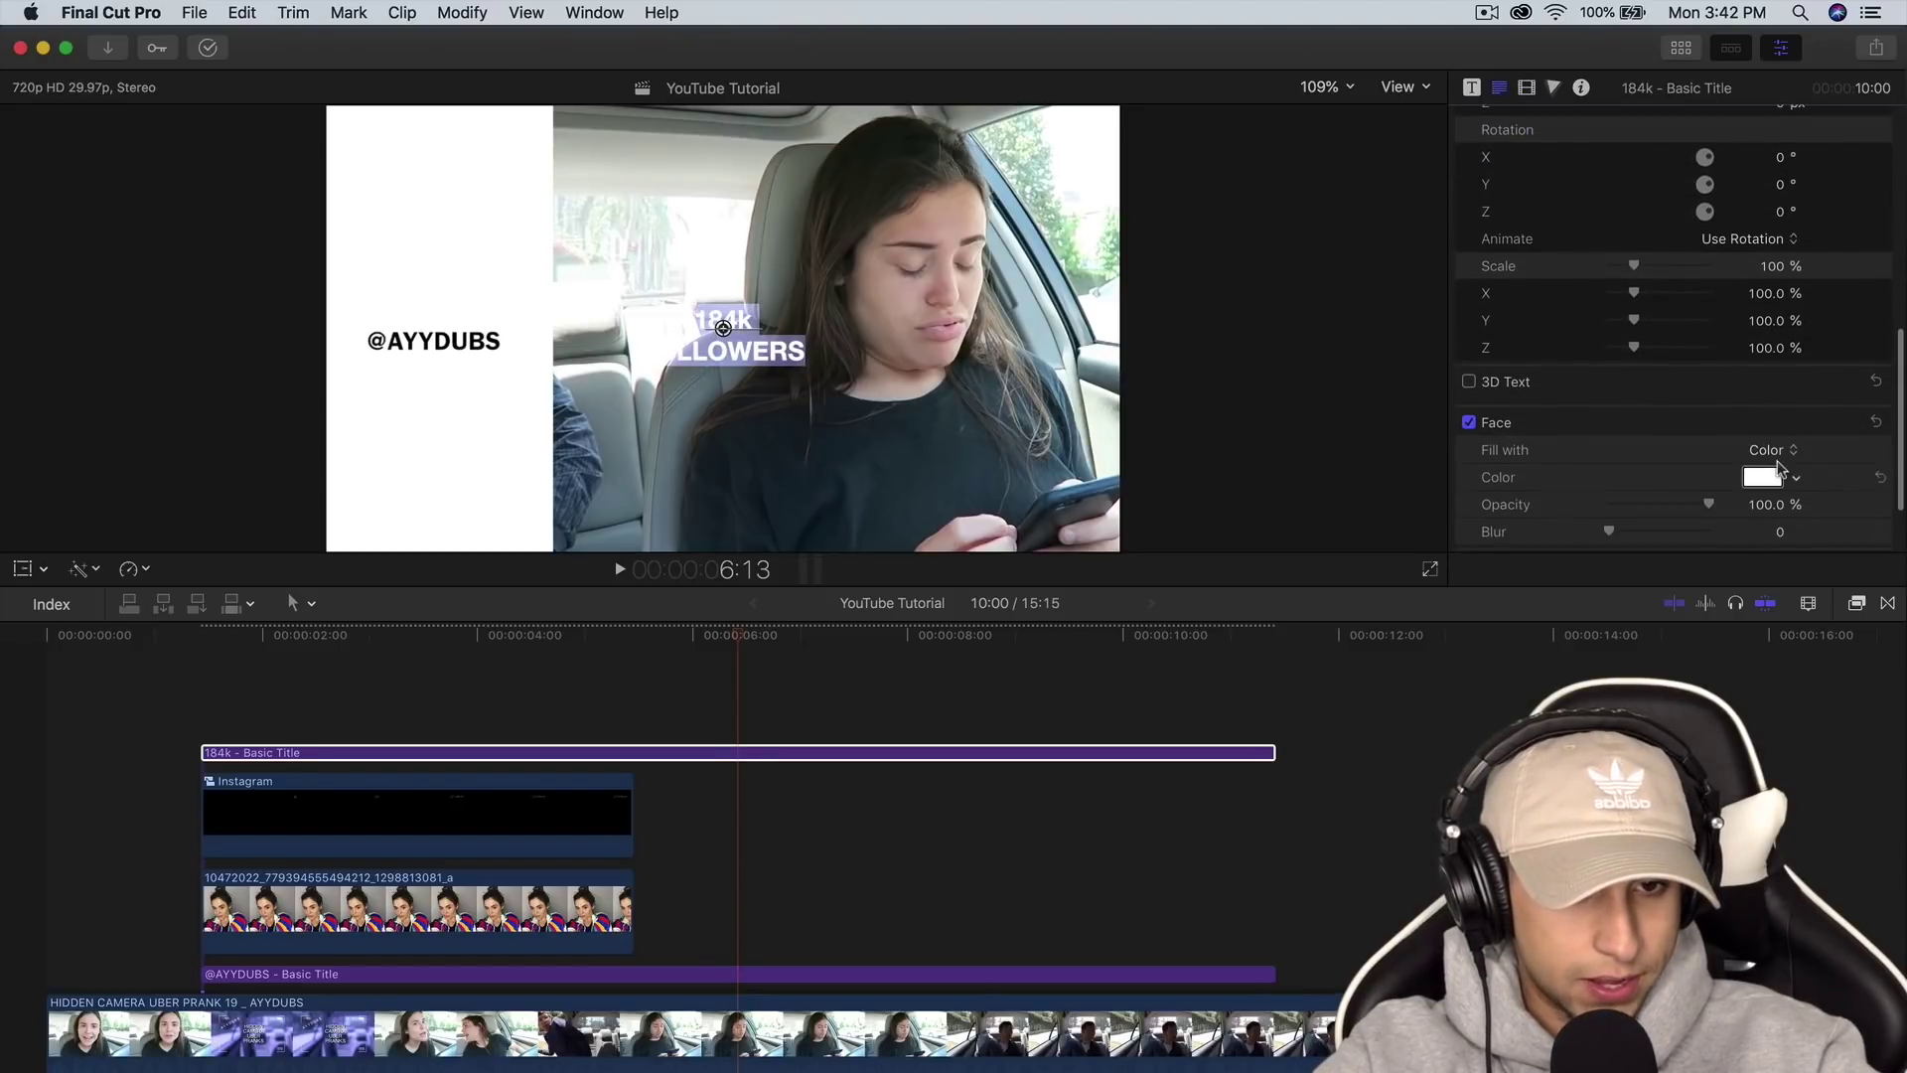
scroll(1641, 327, "up", 10)
left_click_drag(1635, 315, 1689, 323)
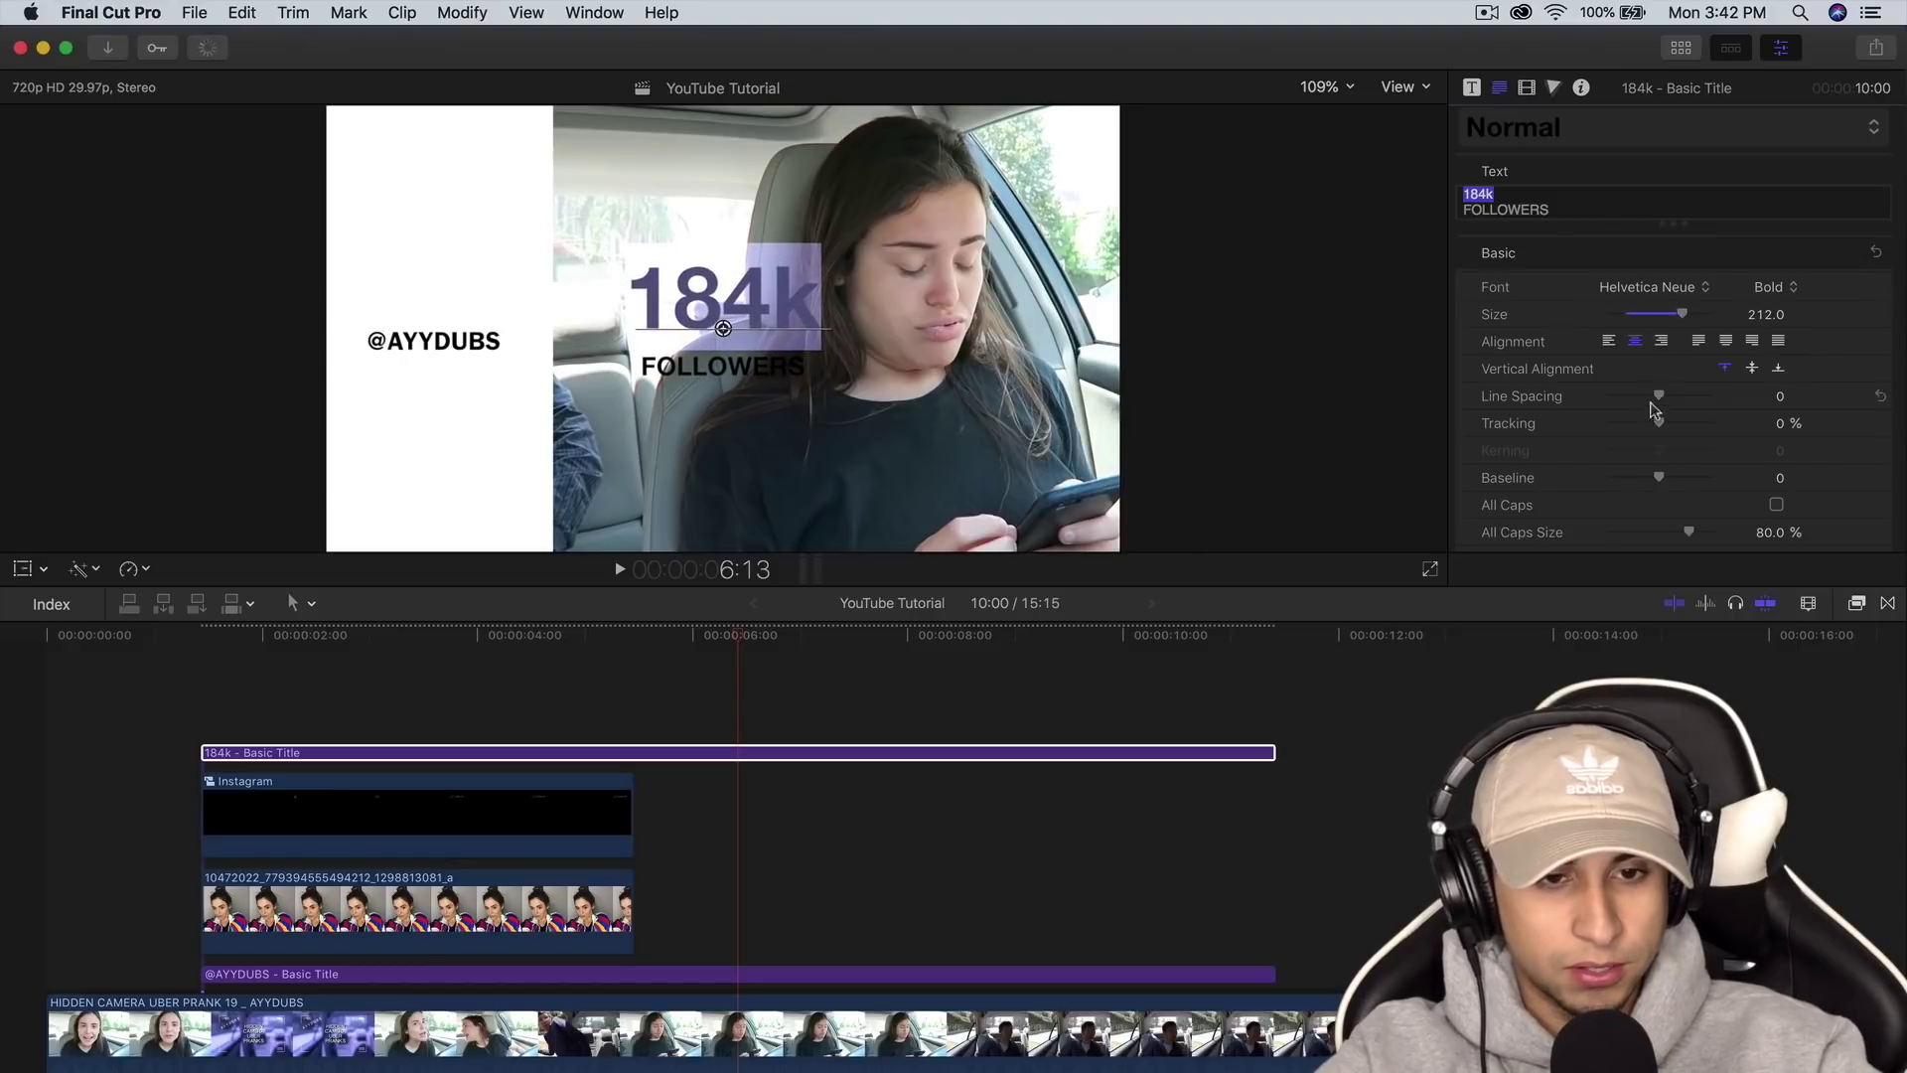
left_click_drag(1659, 477, 1634, 482)
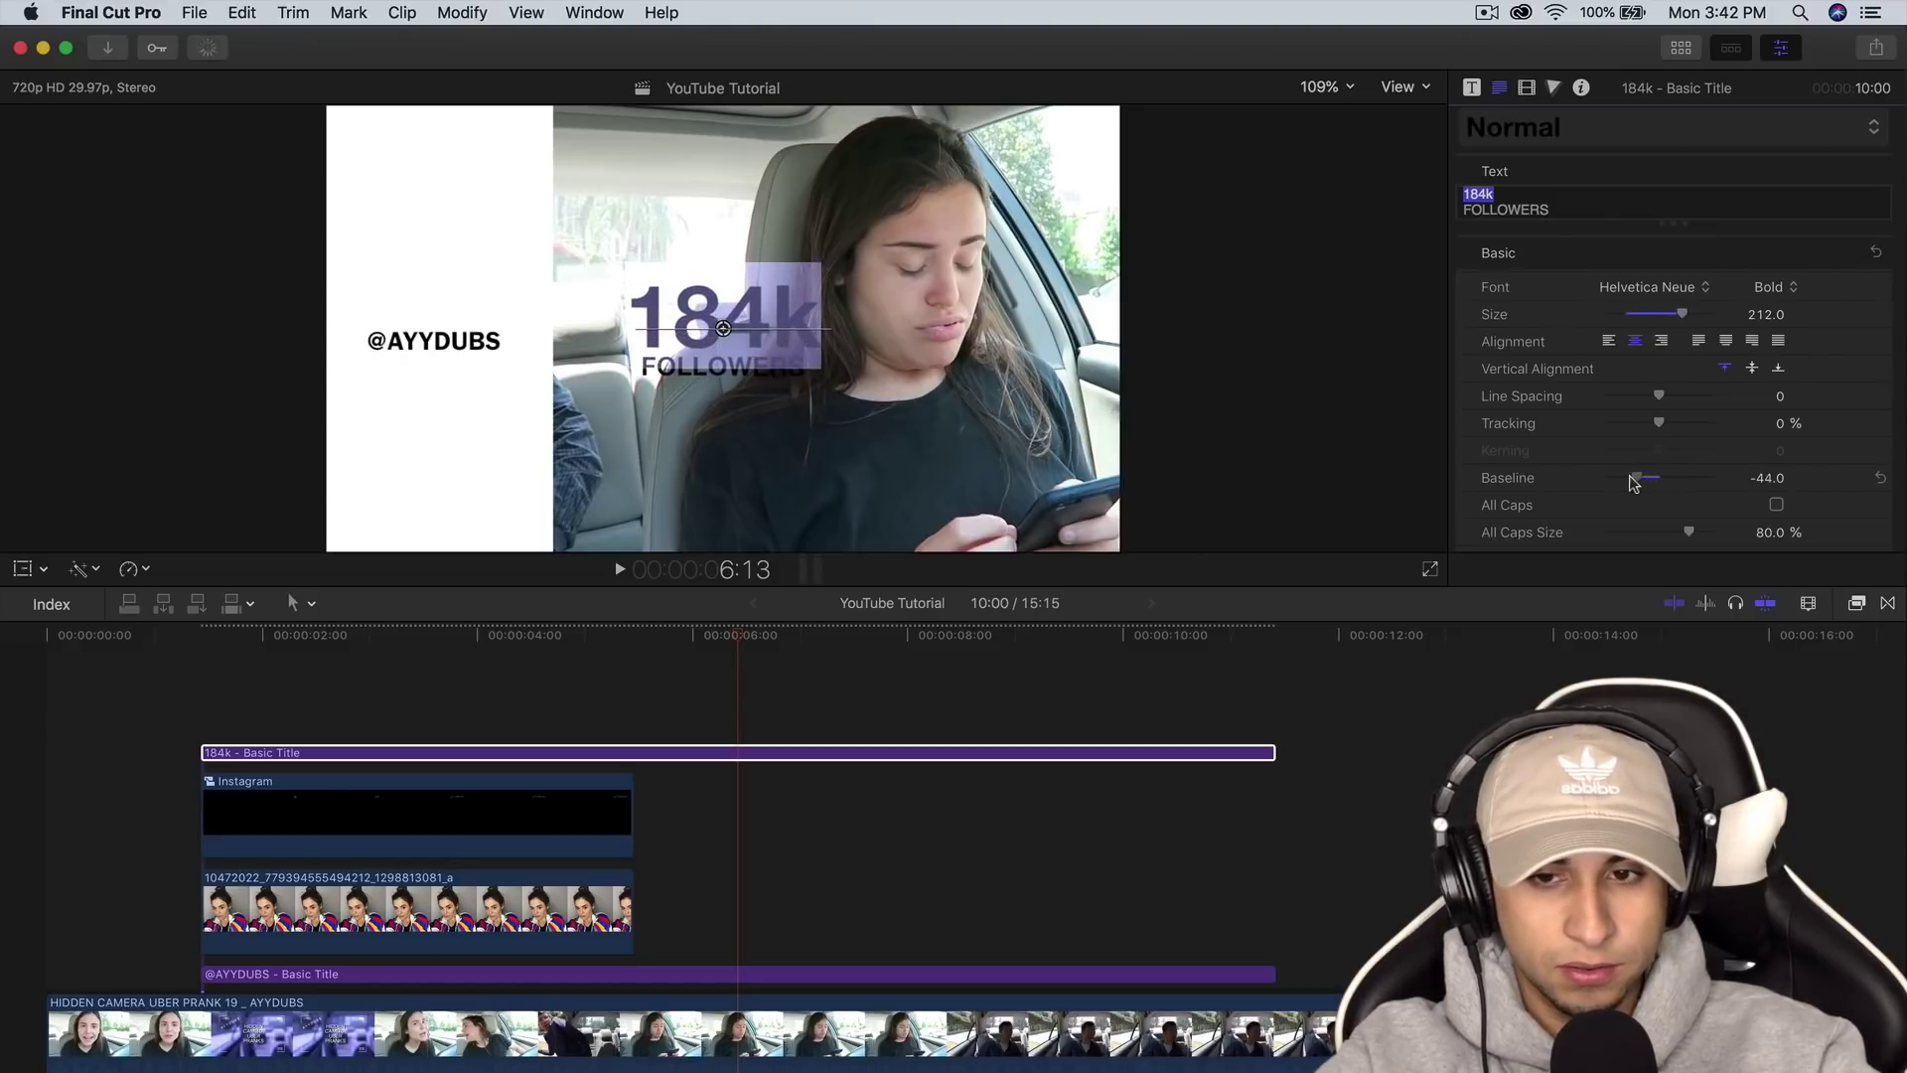
left_click_drag(752, 310, 468, 414)
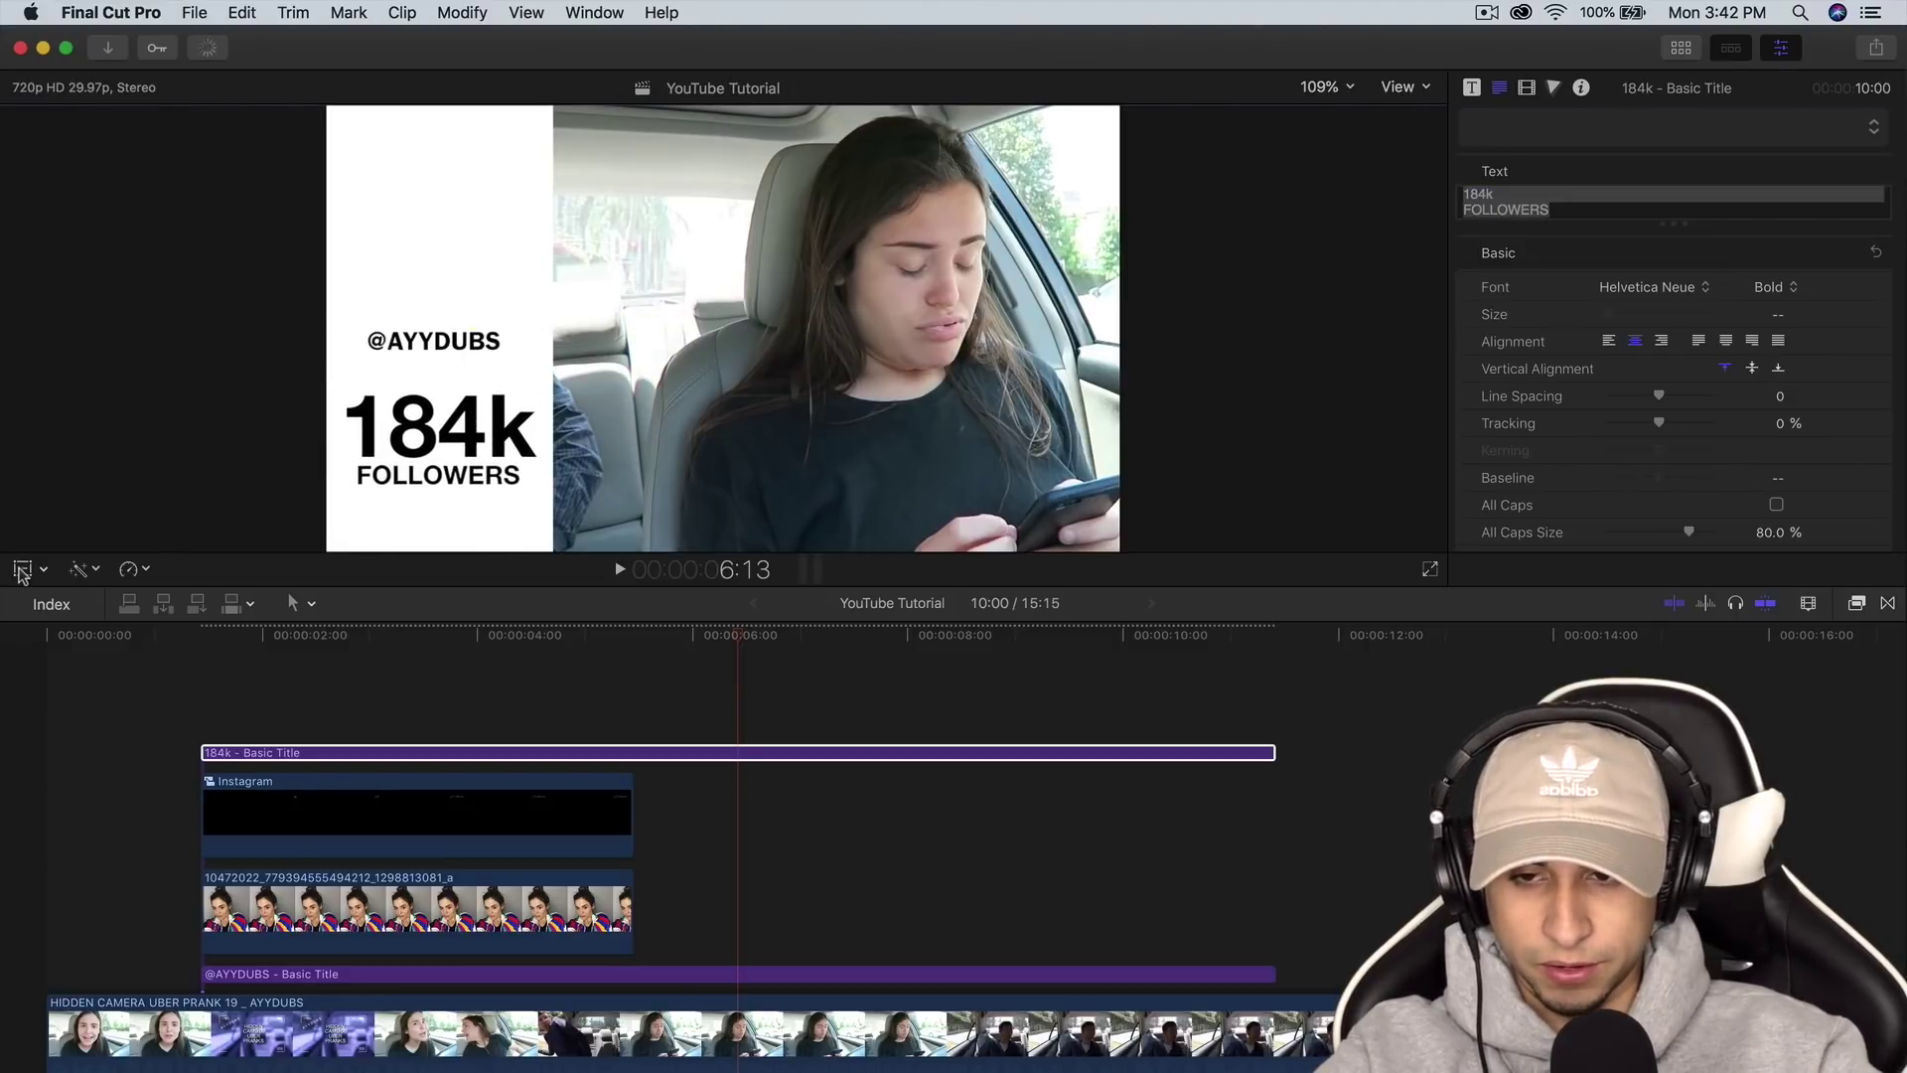
left_click(22, 571)
left_click_drag(619, 417, 613, 396)
left_click_drag(613, 396, 613, 396)
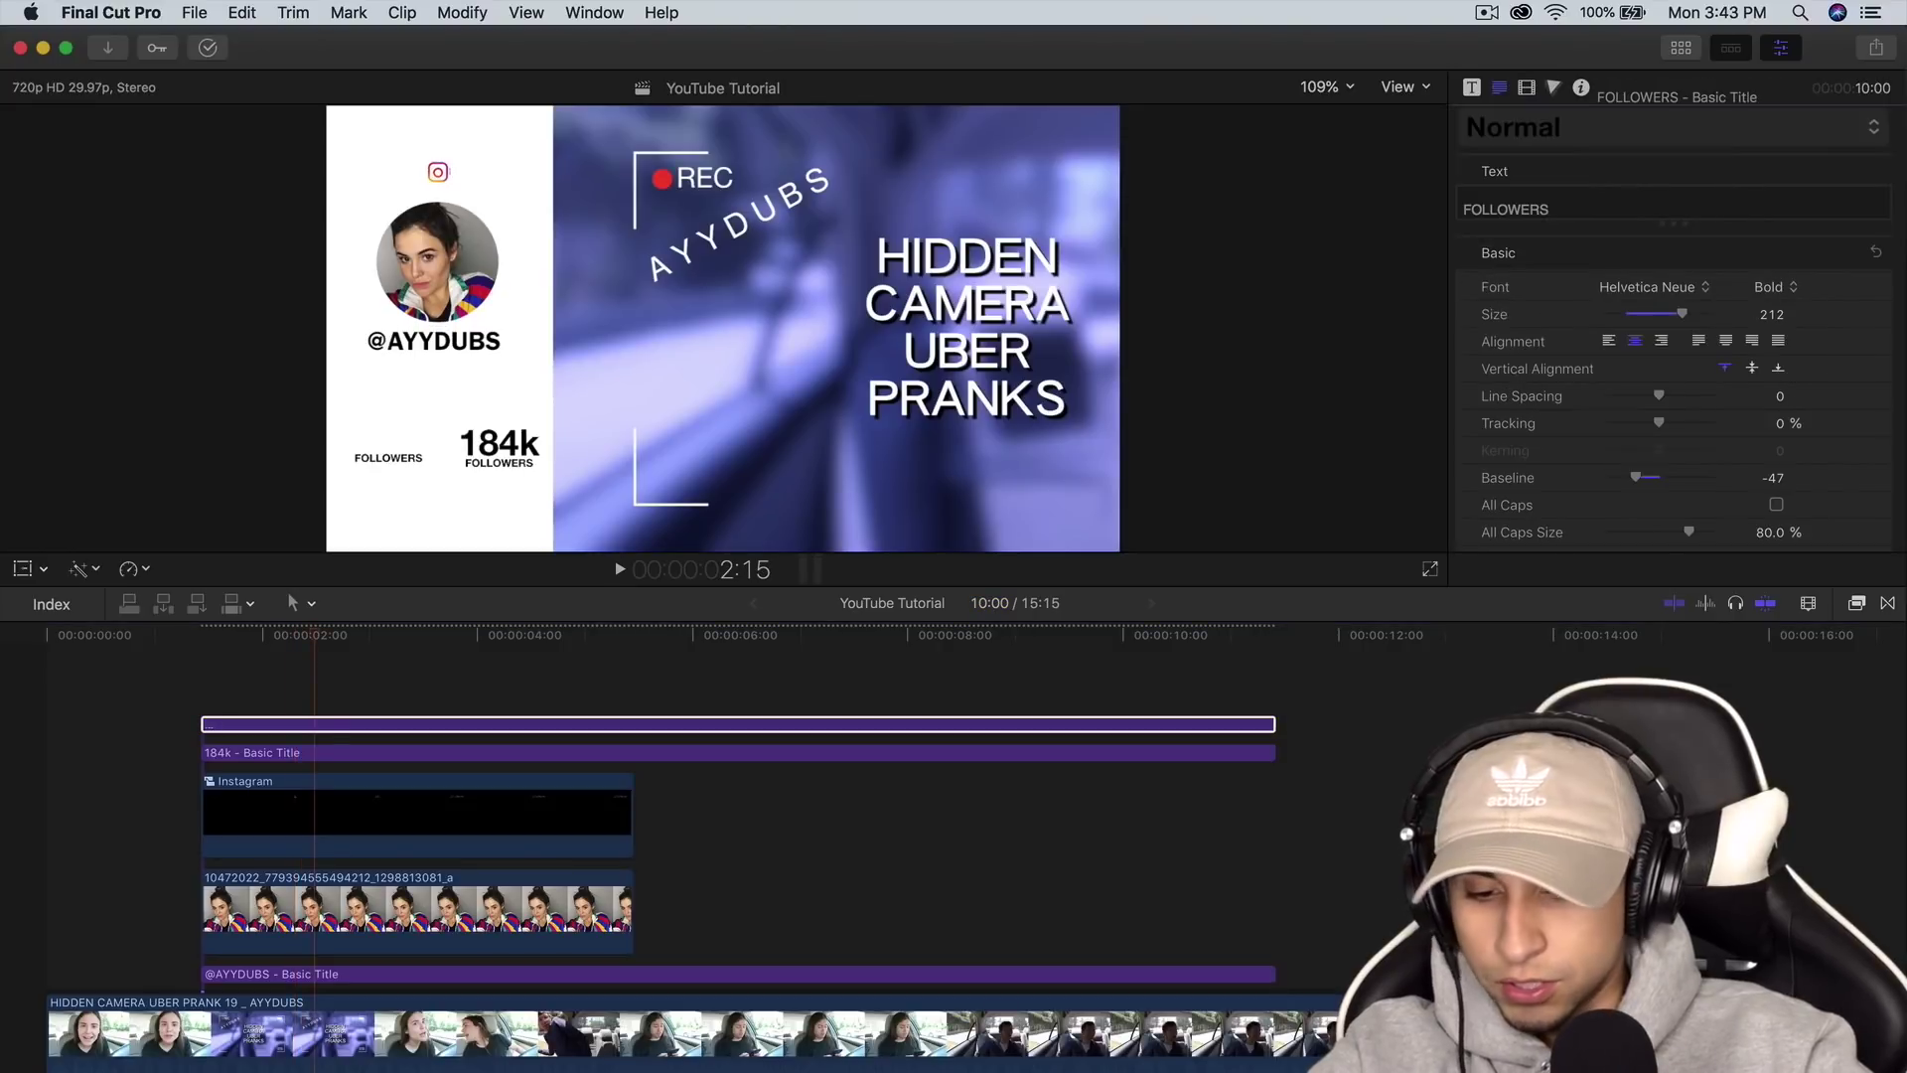
Change the duplicated title's text to 1,488 with POSTS on the line below it.
type("1,488 ")
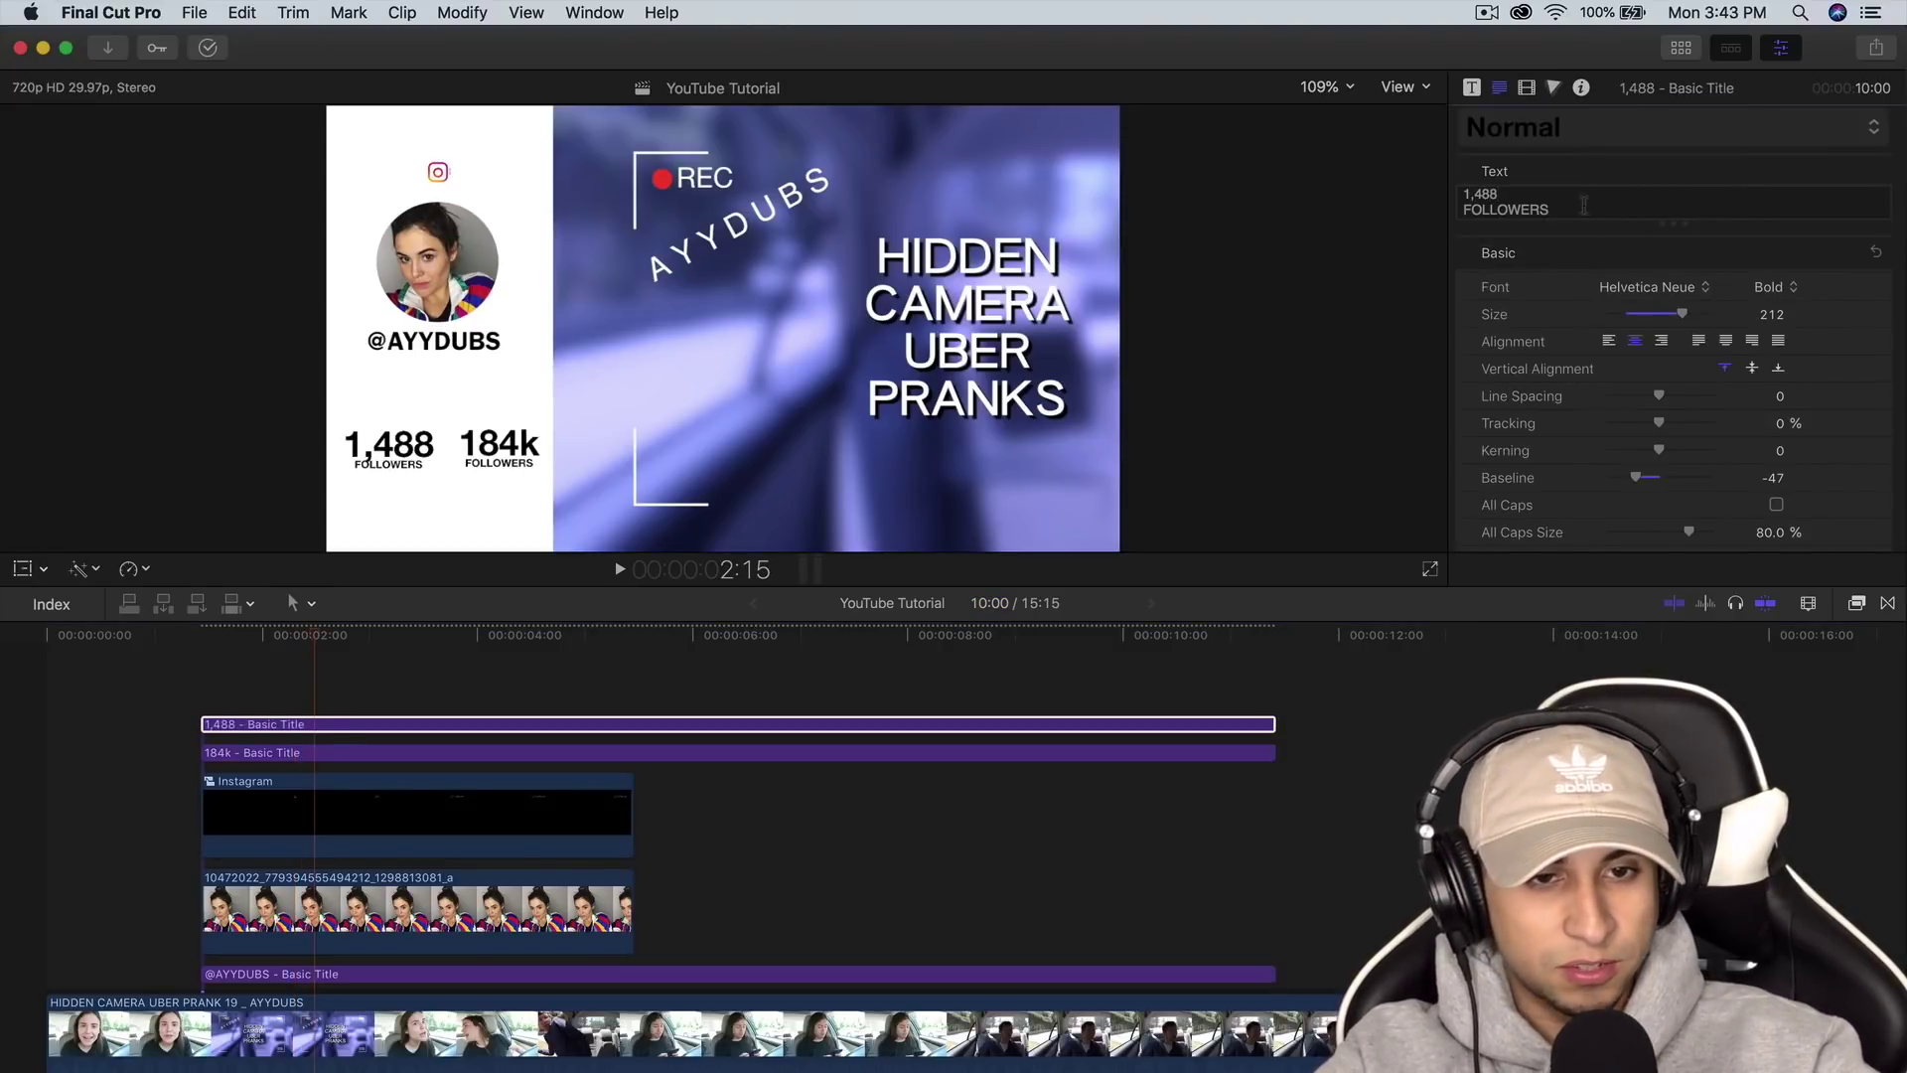
type("POSTS")
left_click(254, 749)
left_click(249, 725)
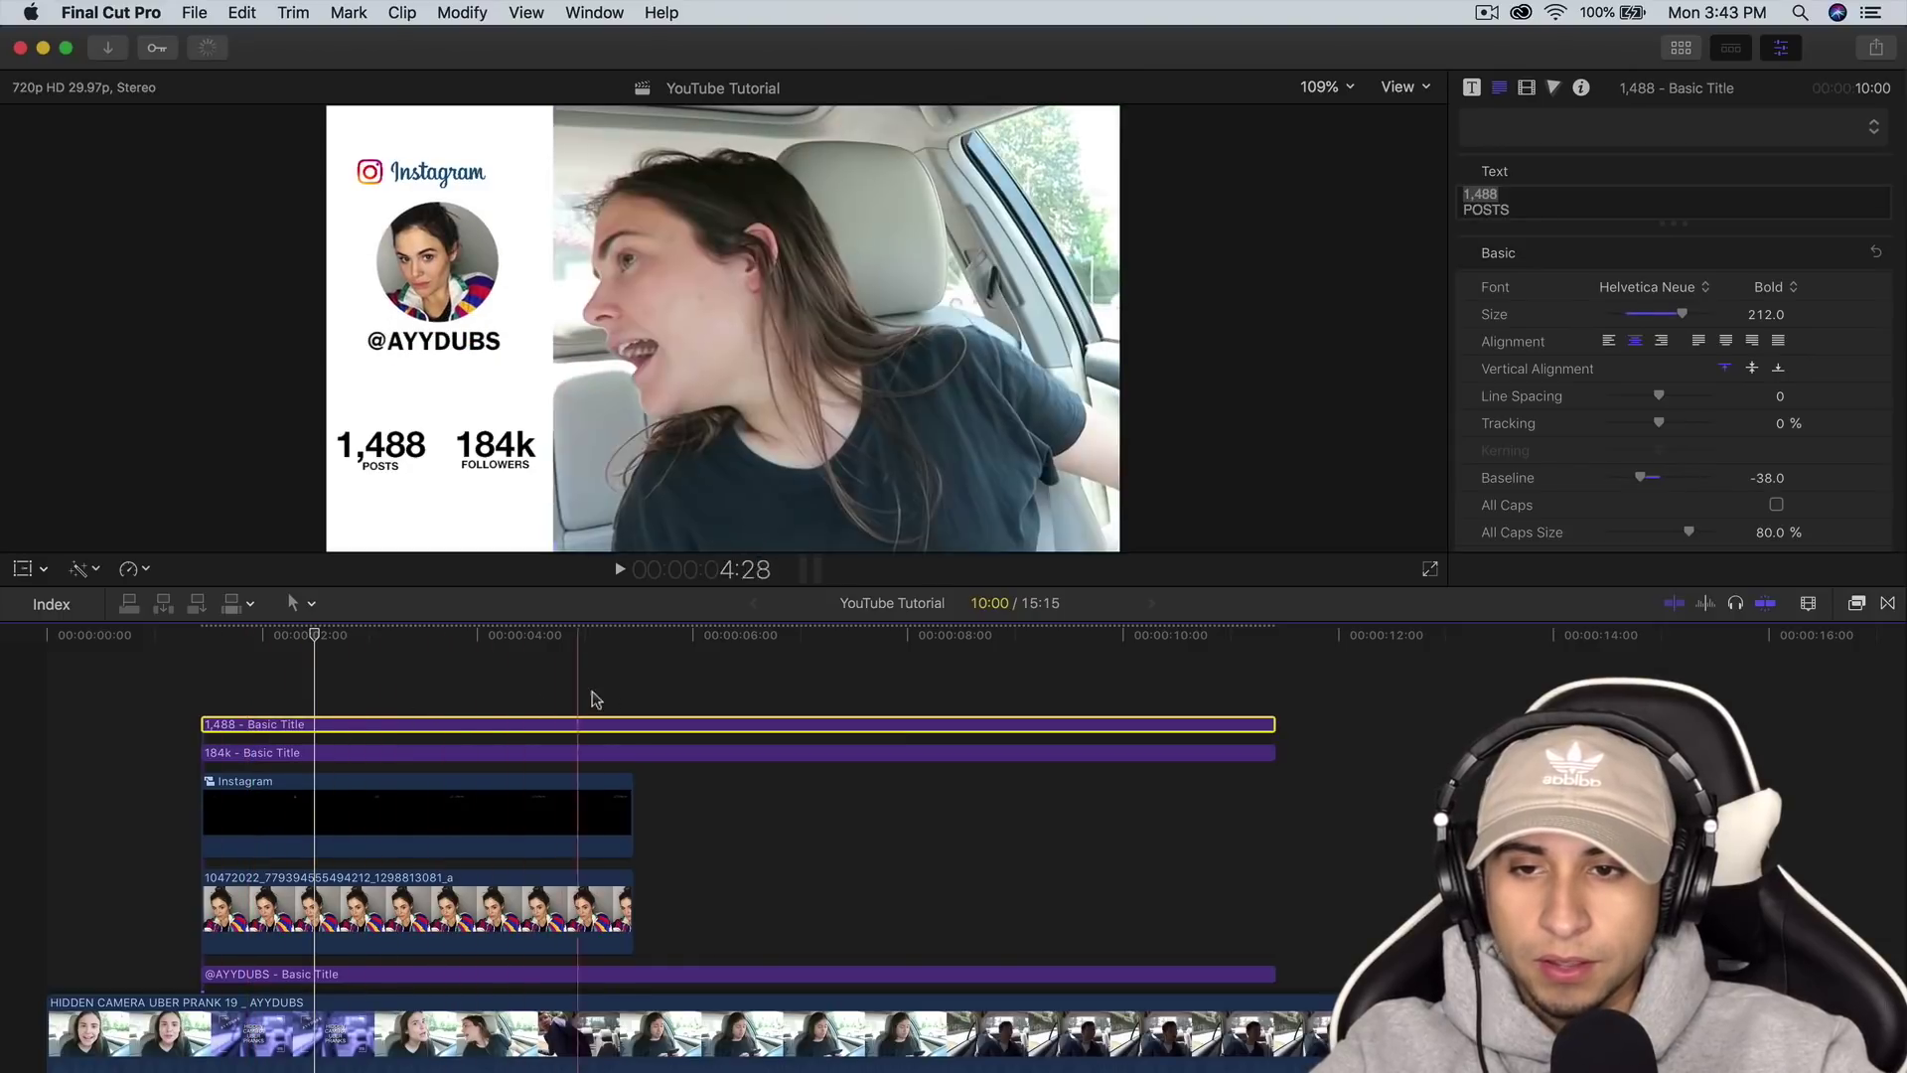
Apply the Draw Mask effect to both the 184k and 1,488 titles and hide the effects browser.
left_click(233, 752)
left_click(1856, 602)
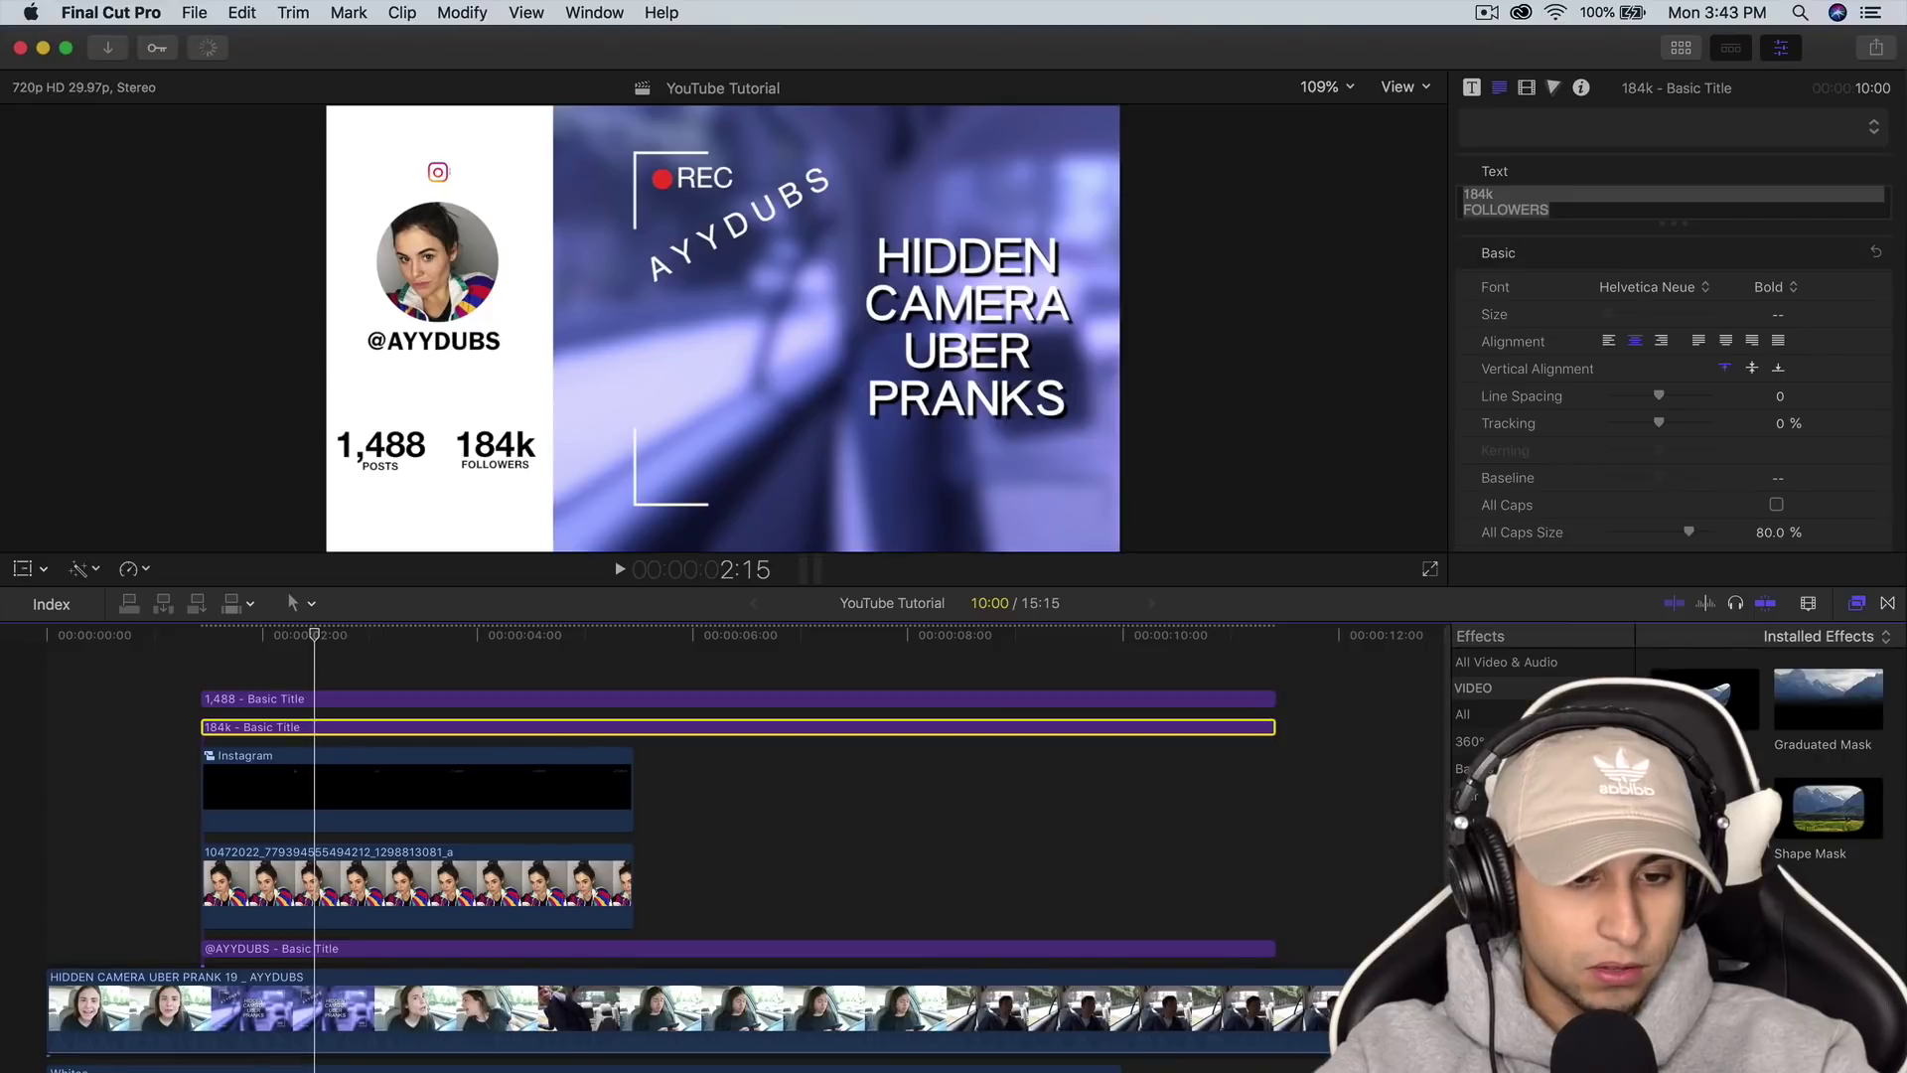
left_click_drag(1722, 695, 695, 727)
left_click_drag(1669, 693, 739, 703)
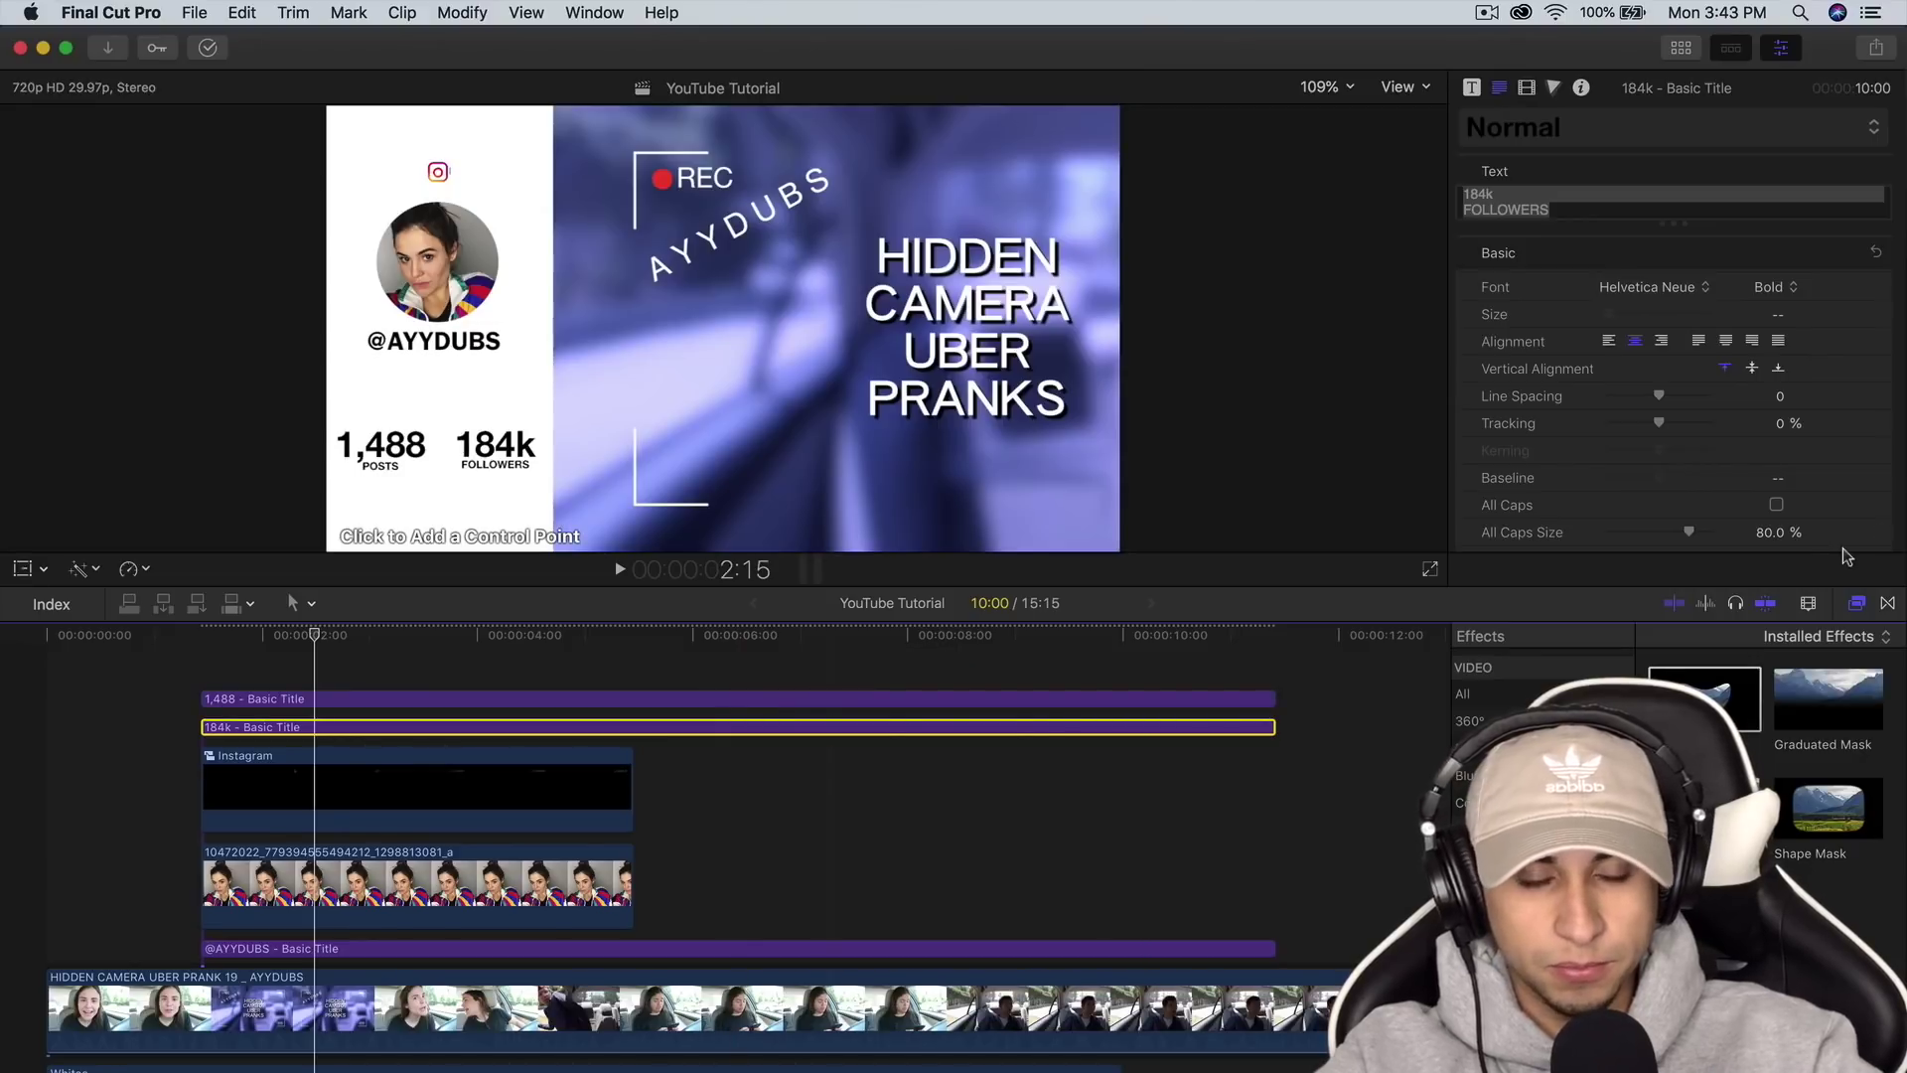
left_click(1858, 603)
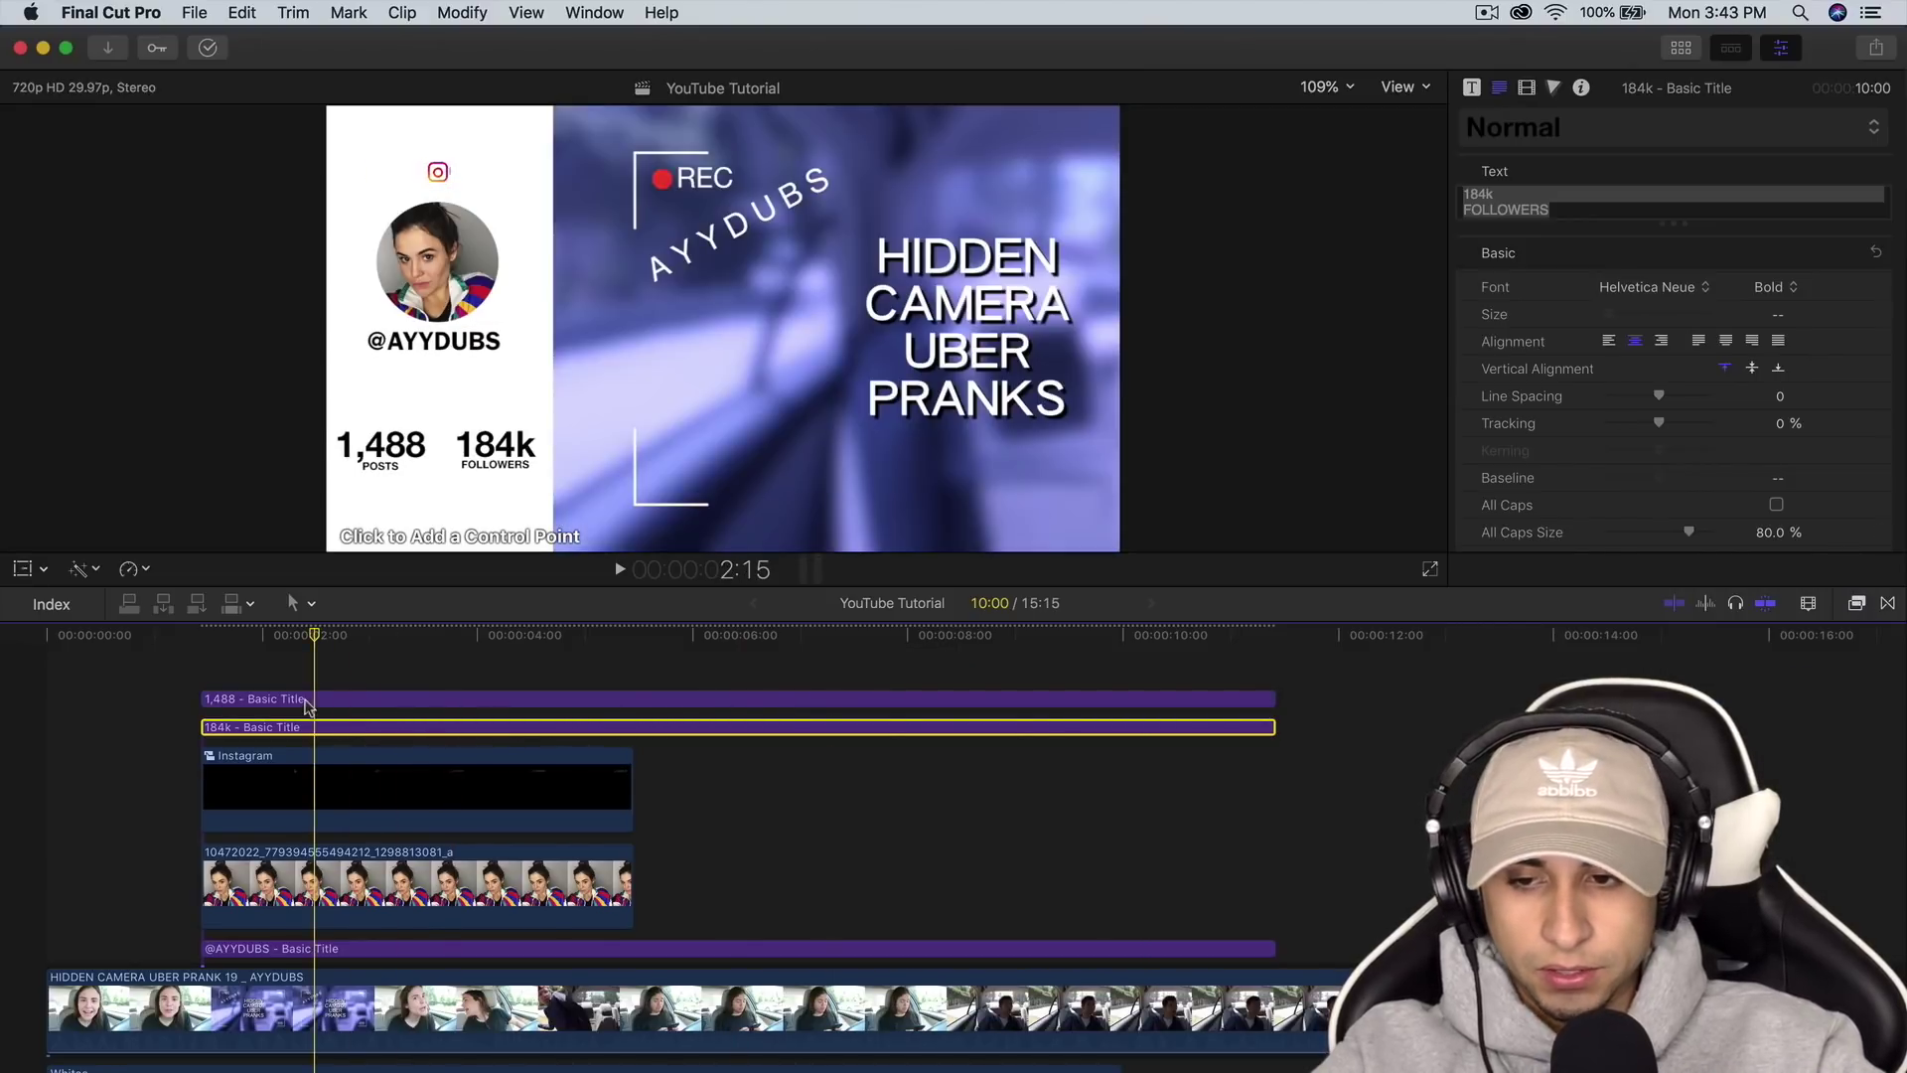
Draw a closed four-point mask around the 1,488 POSTS title, undoing misplaced points.
left_click(276, 701)
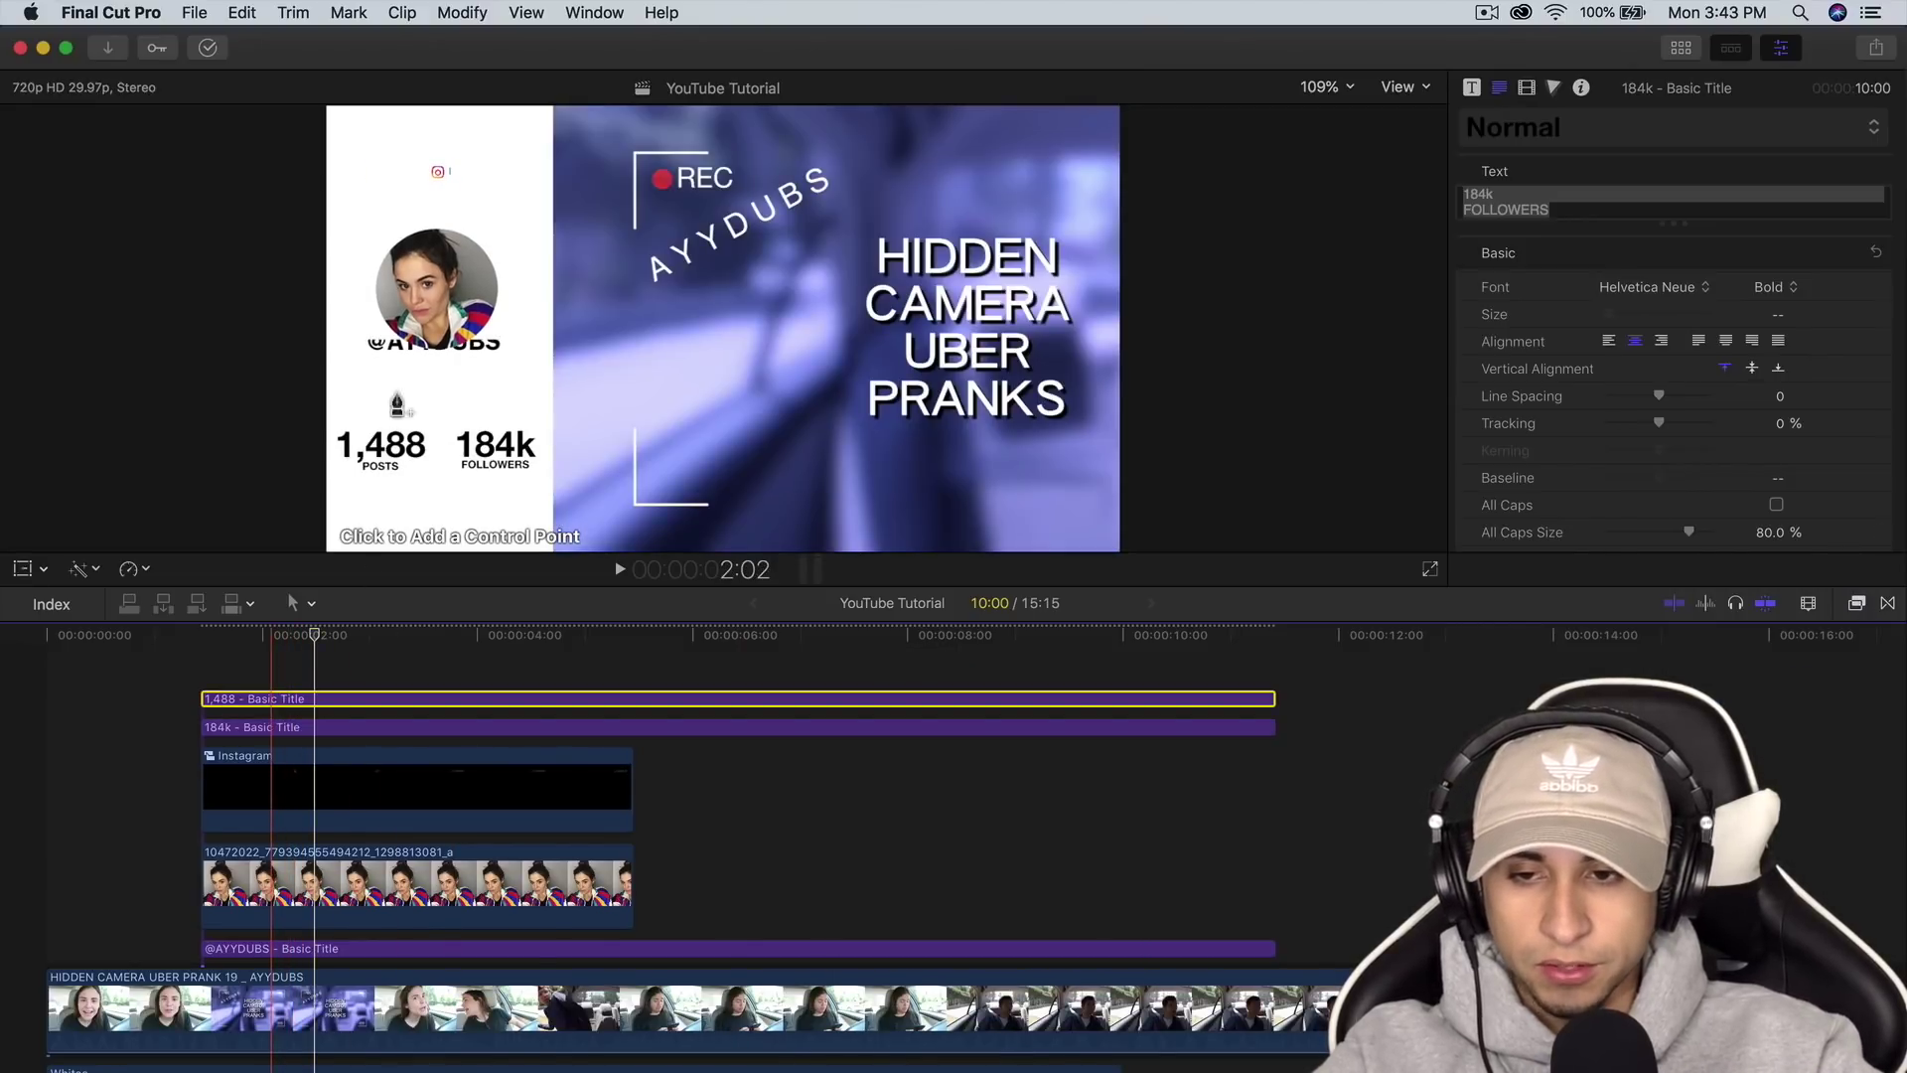
left_click(327, 413)
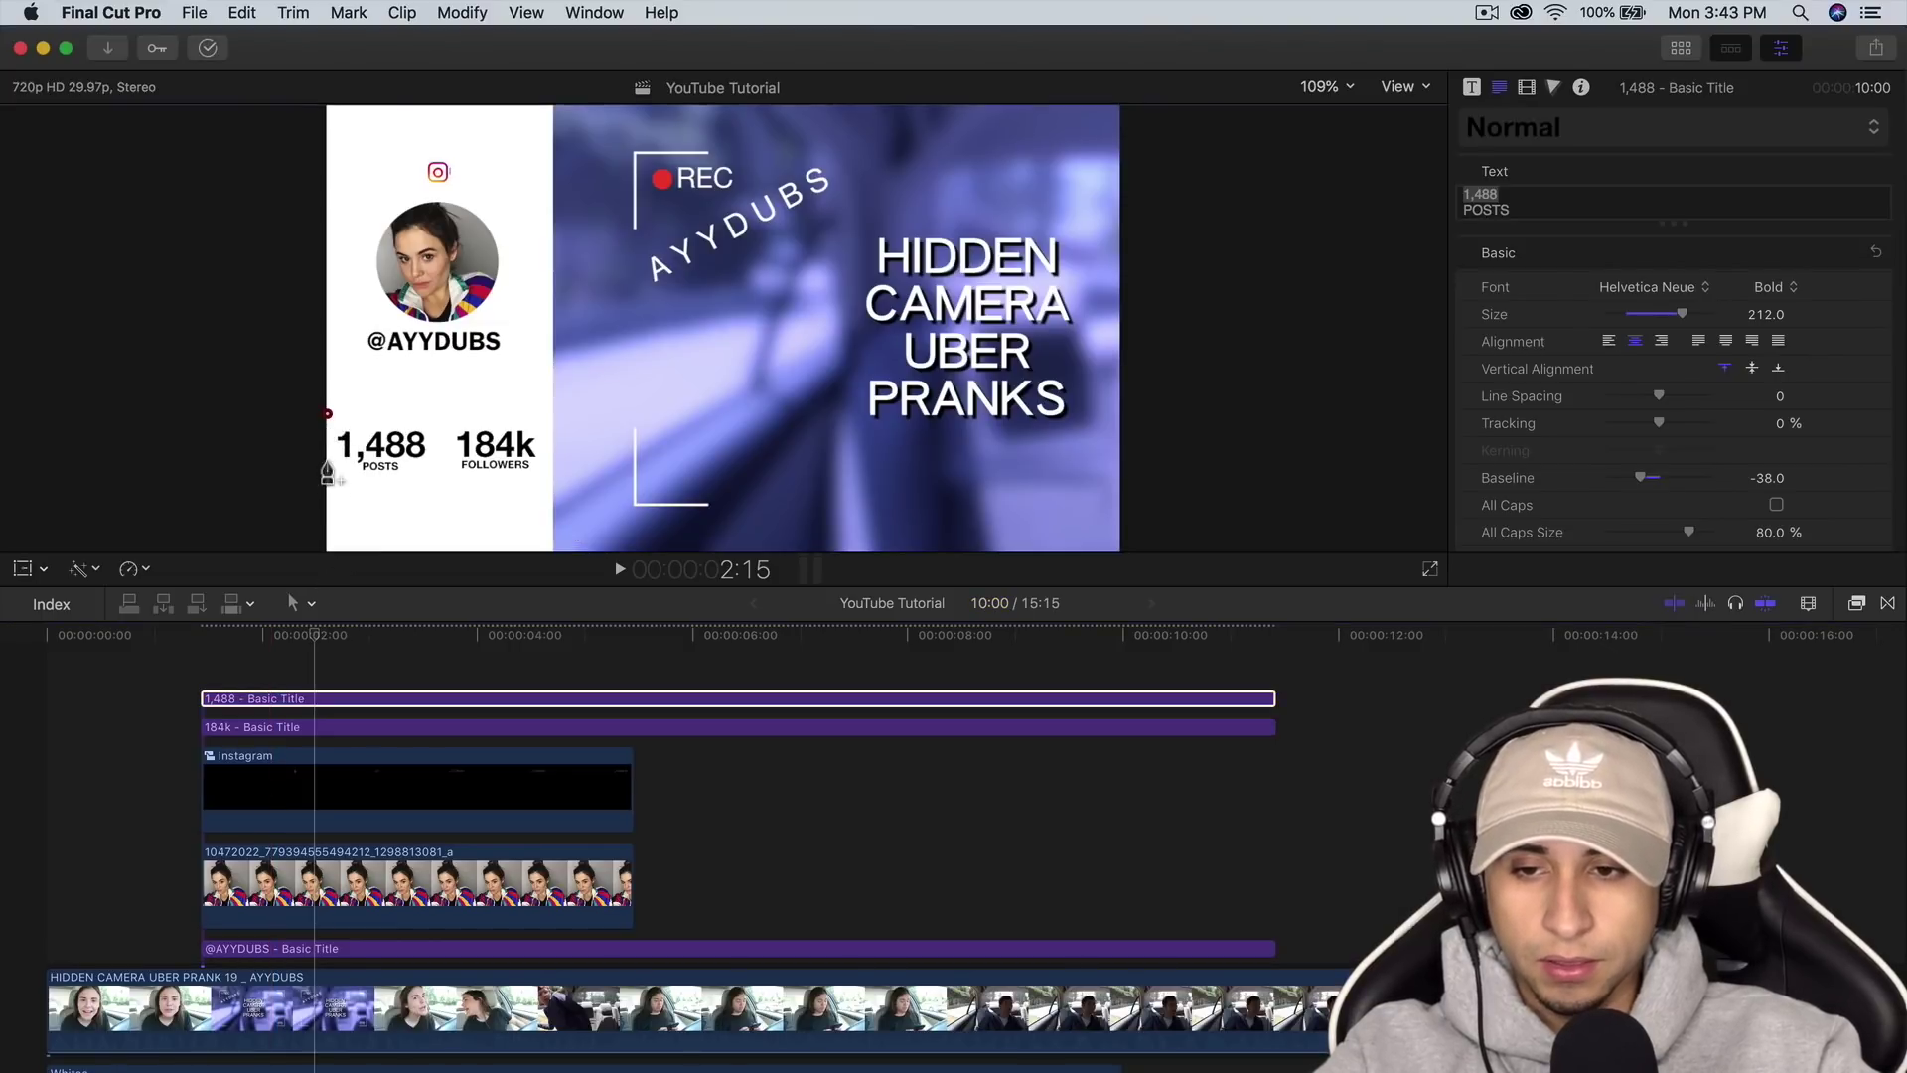
key("super+z")
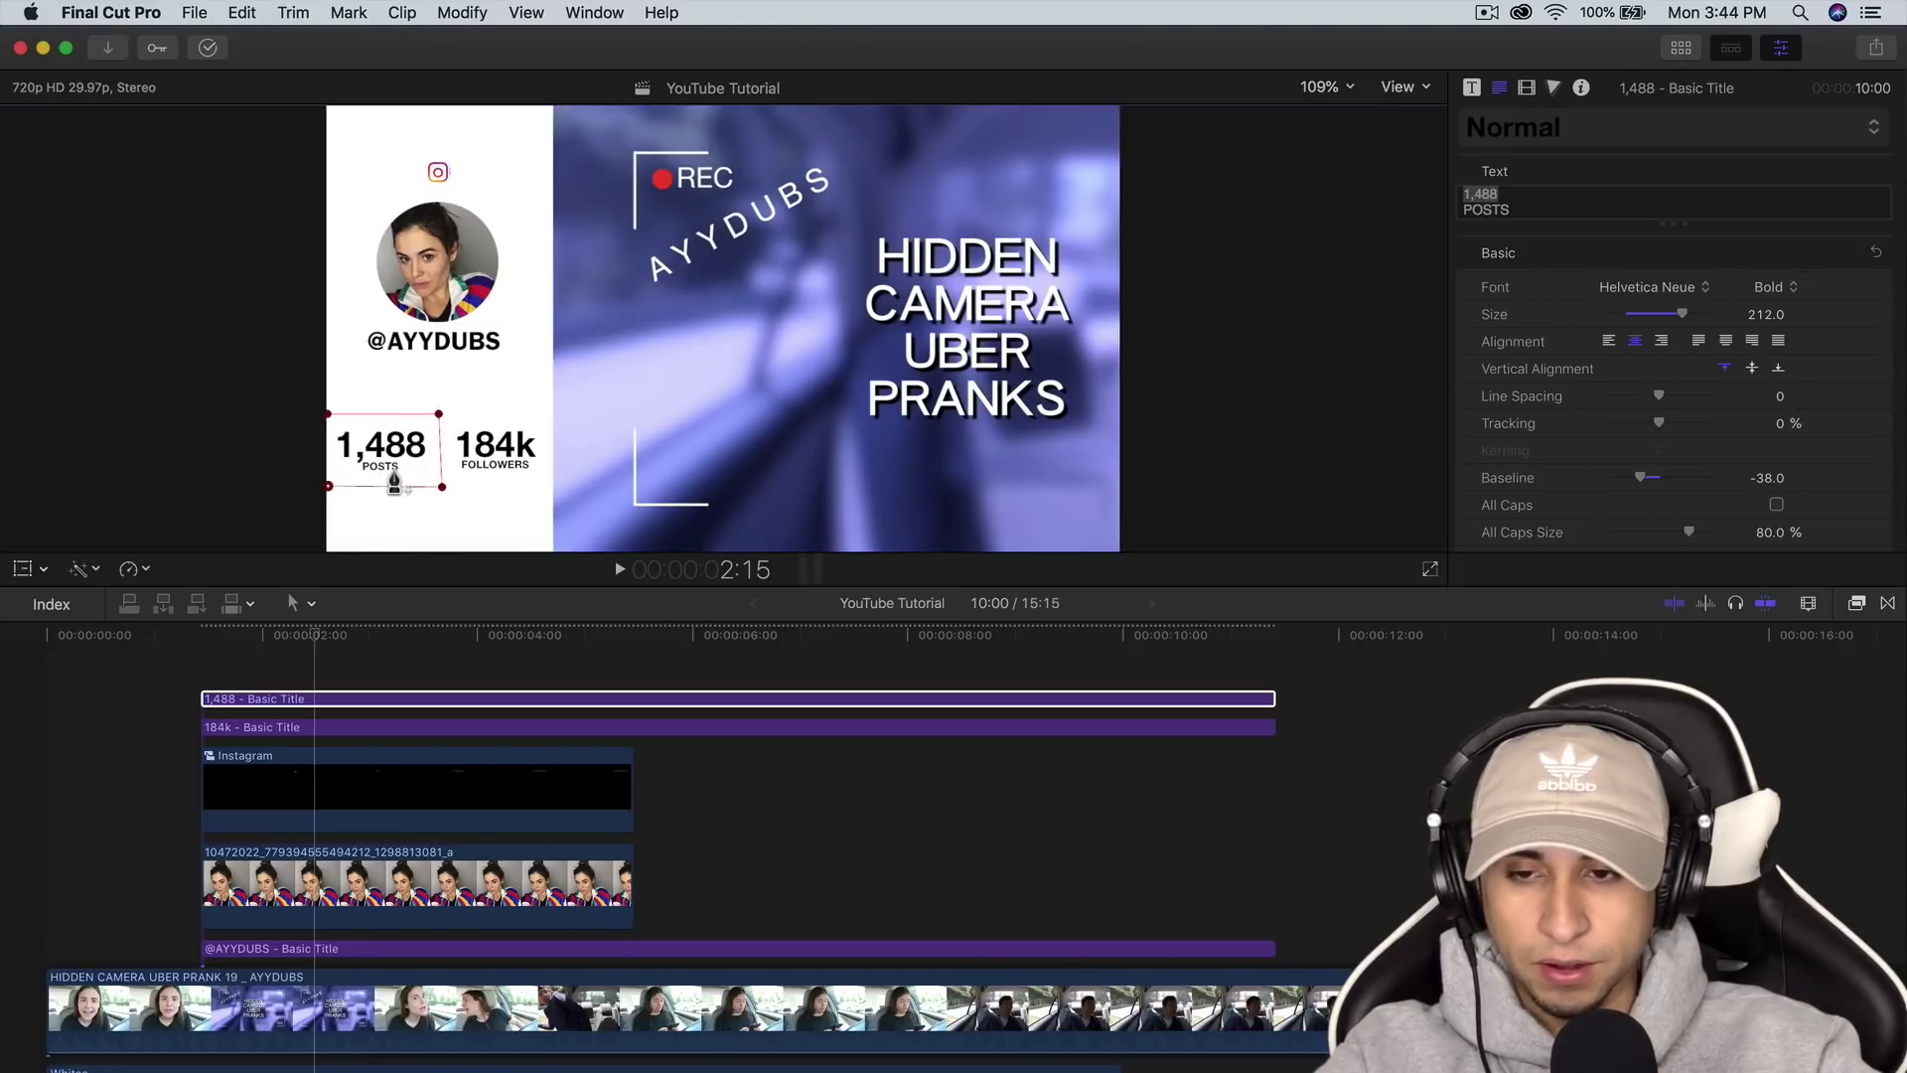
key("super+z")
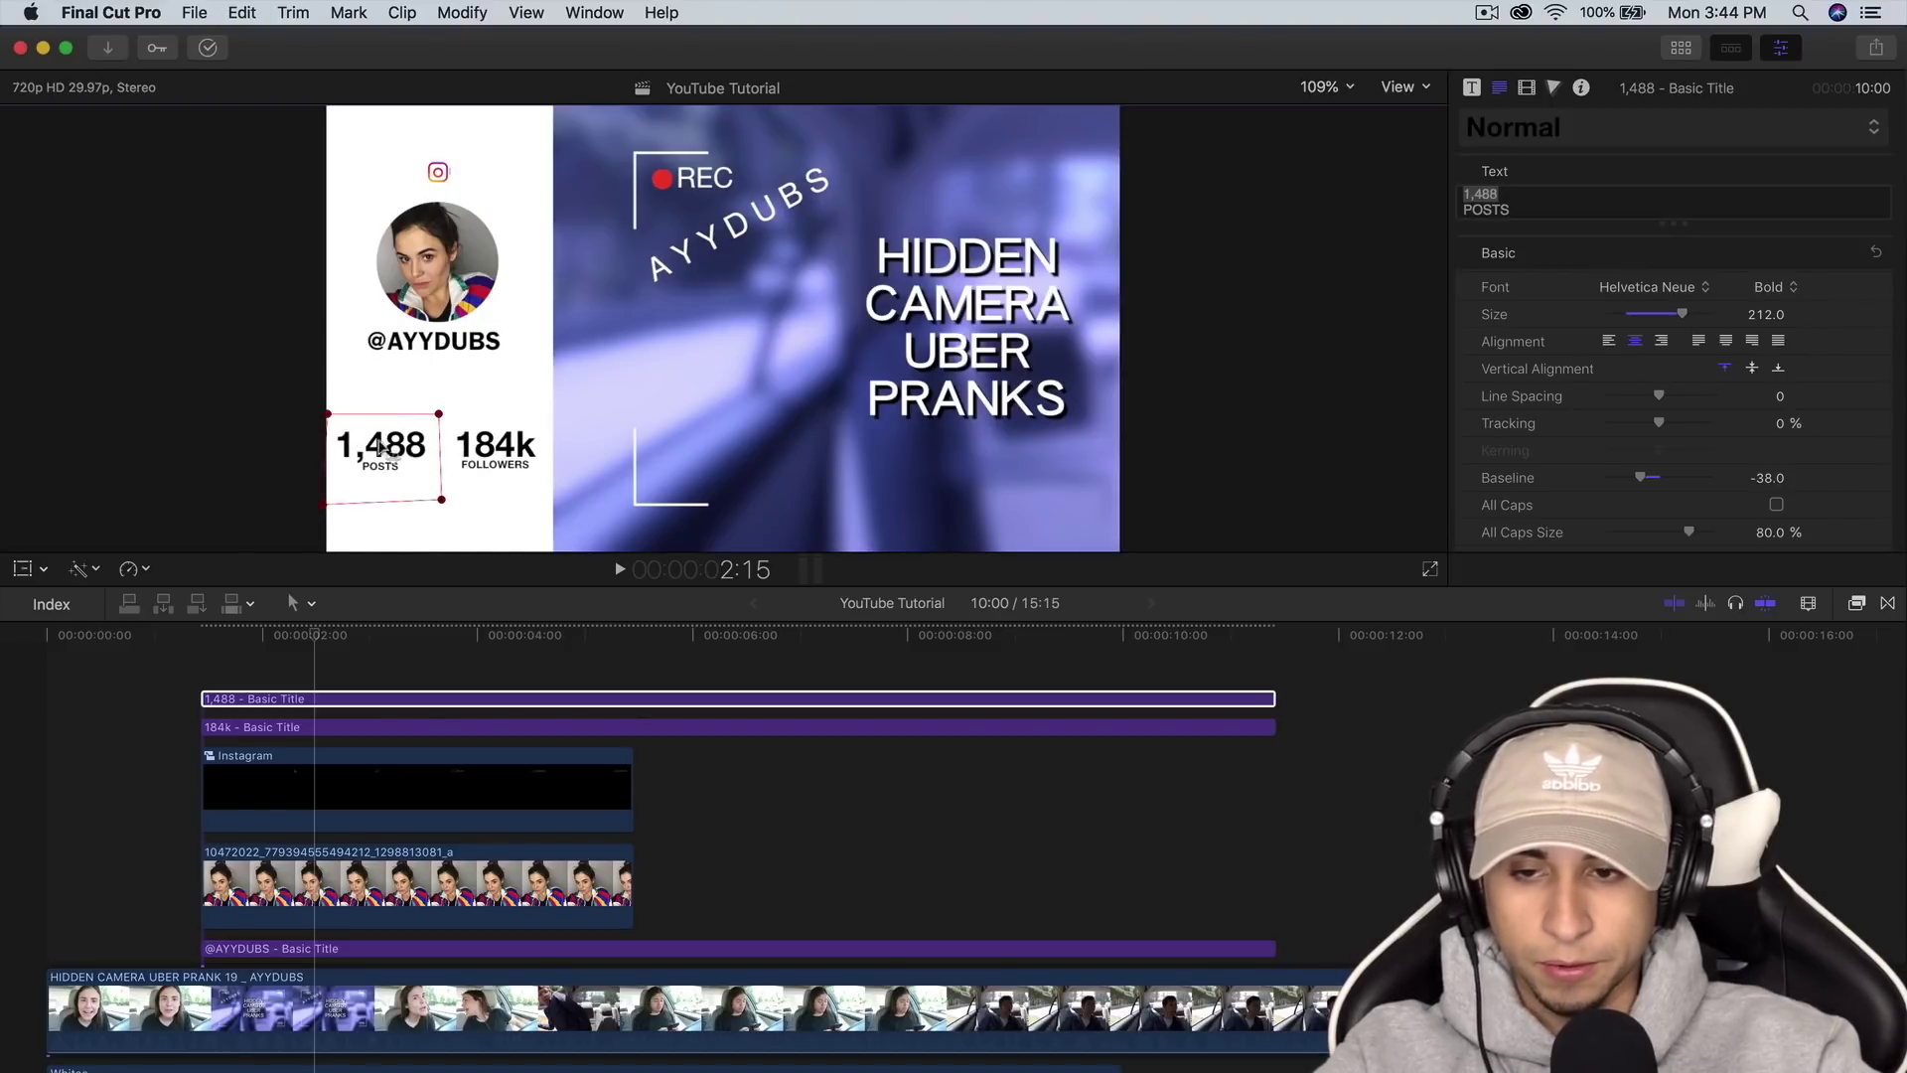
left_click_drag(392, 444, 405, 536)
key("super+z")
key("super+z")
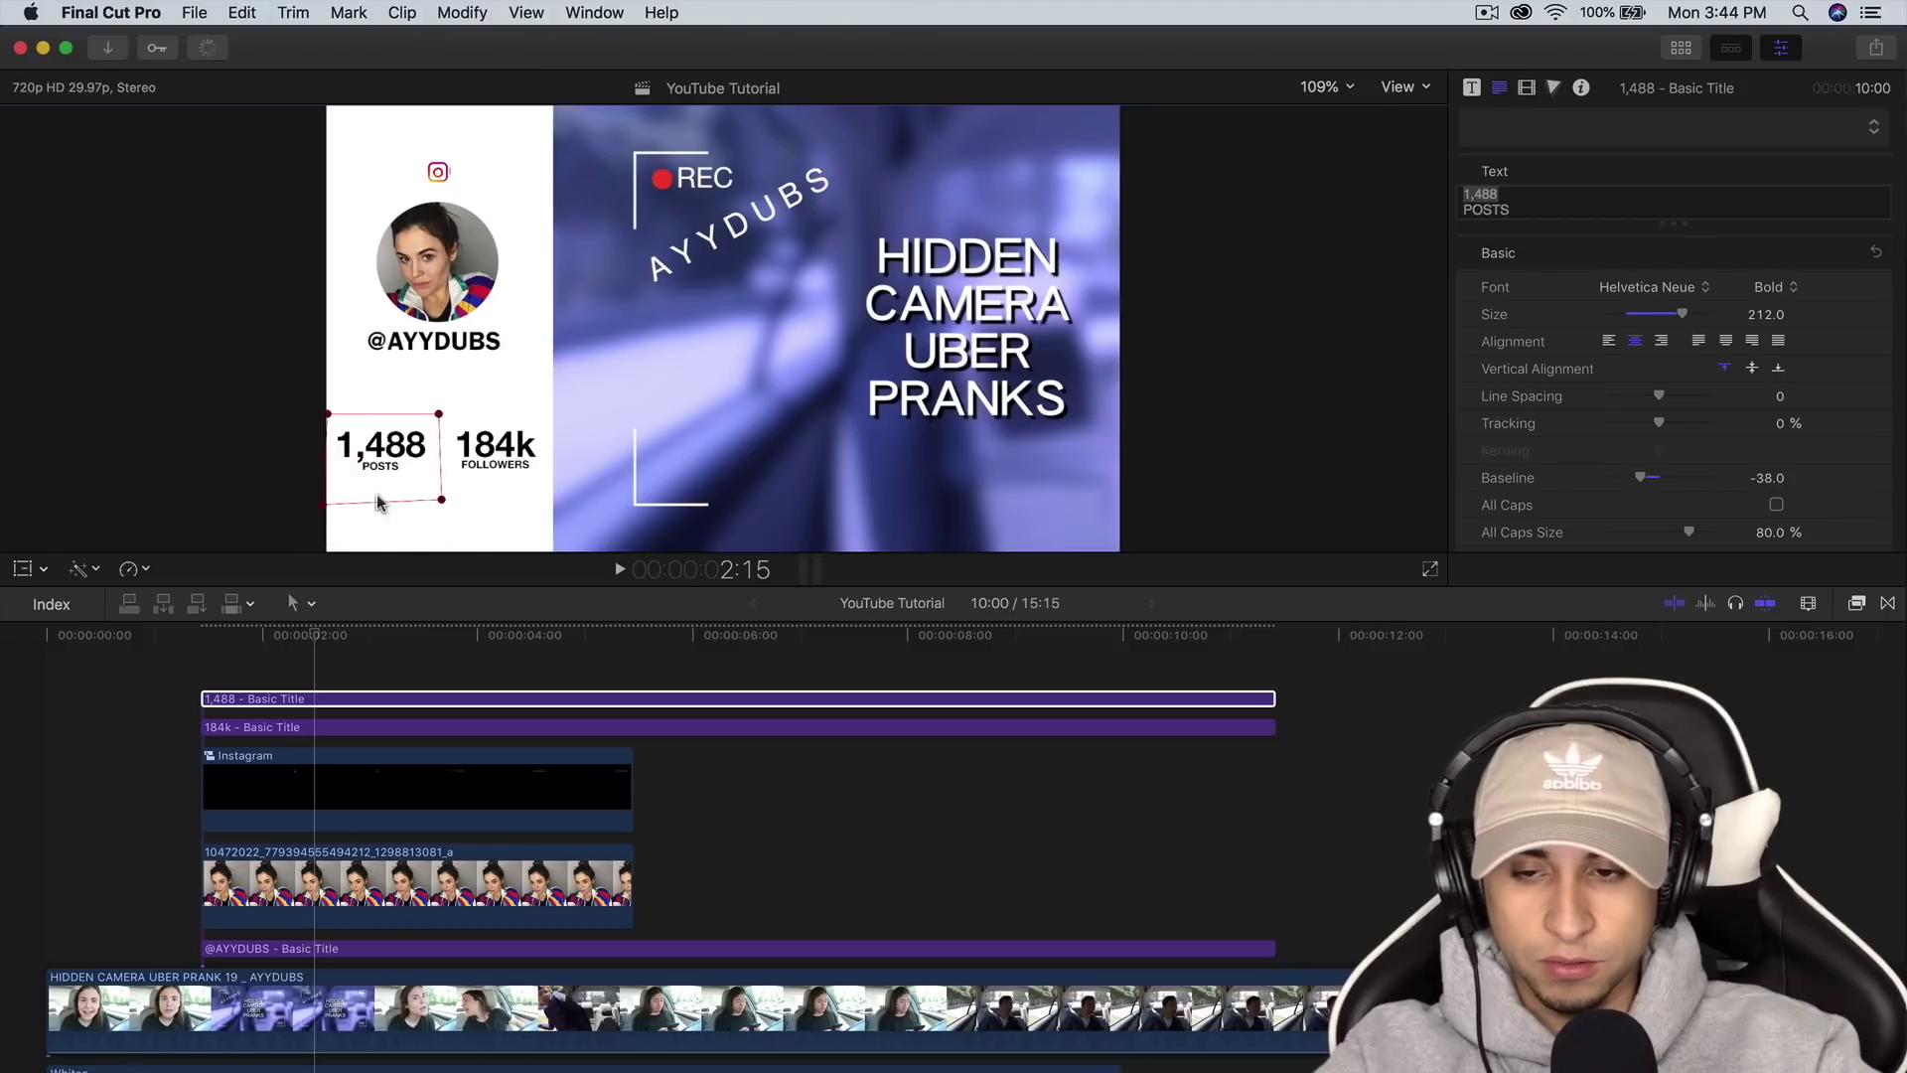
At 2:17, move the mask up off the 1,488 POSTS text and keyframe its position at about X 12.6, Y 289.1 px.
left_click_drag(239, 645, 326, 635)
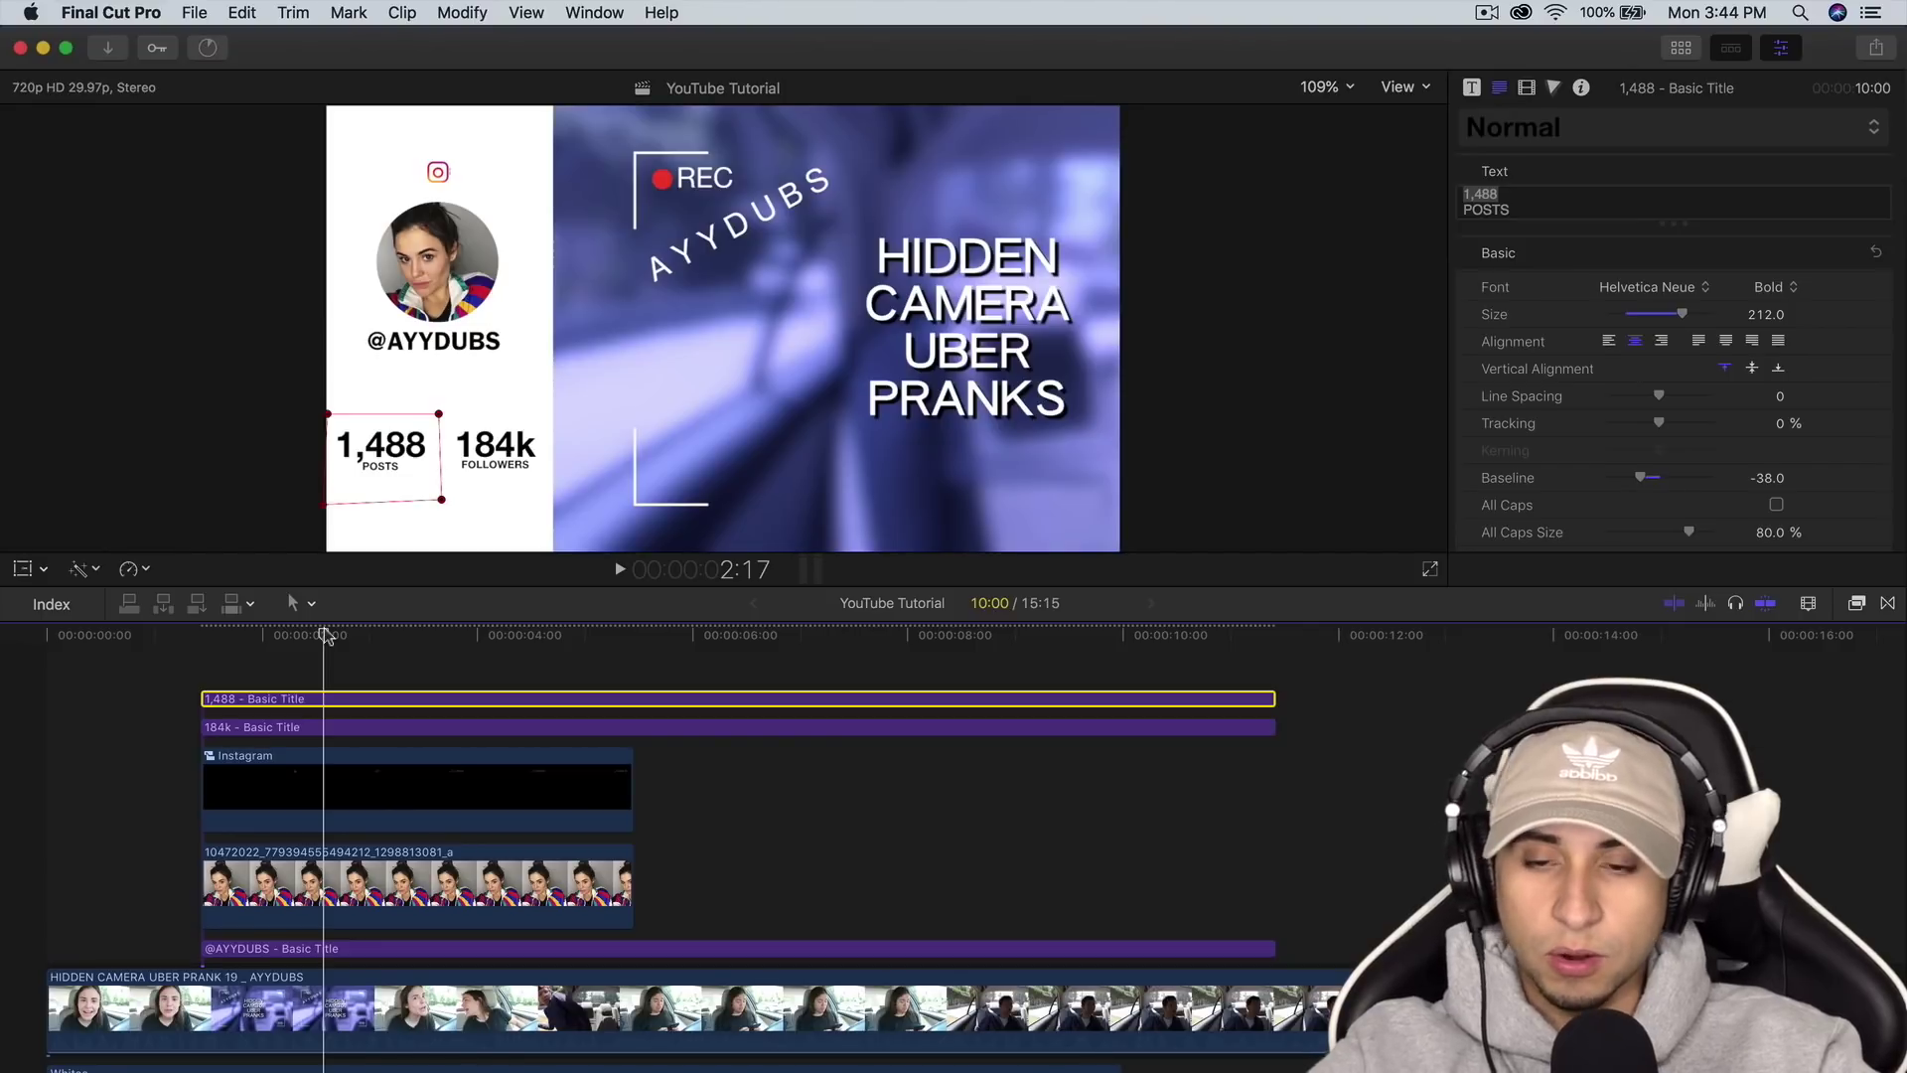
left_click_drag(400, 489, 420, 419)
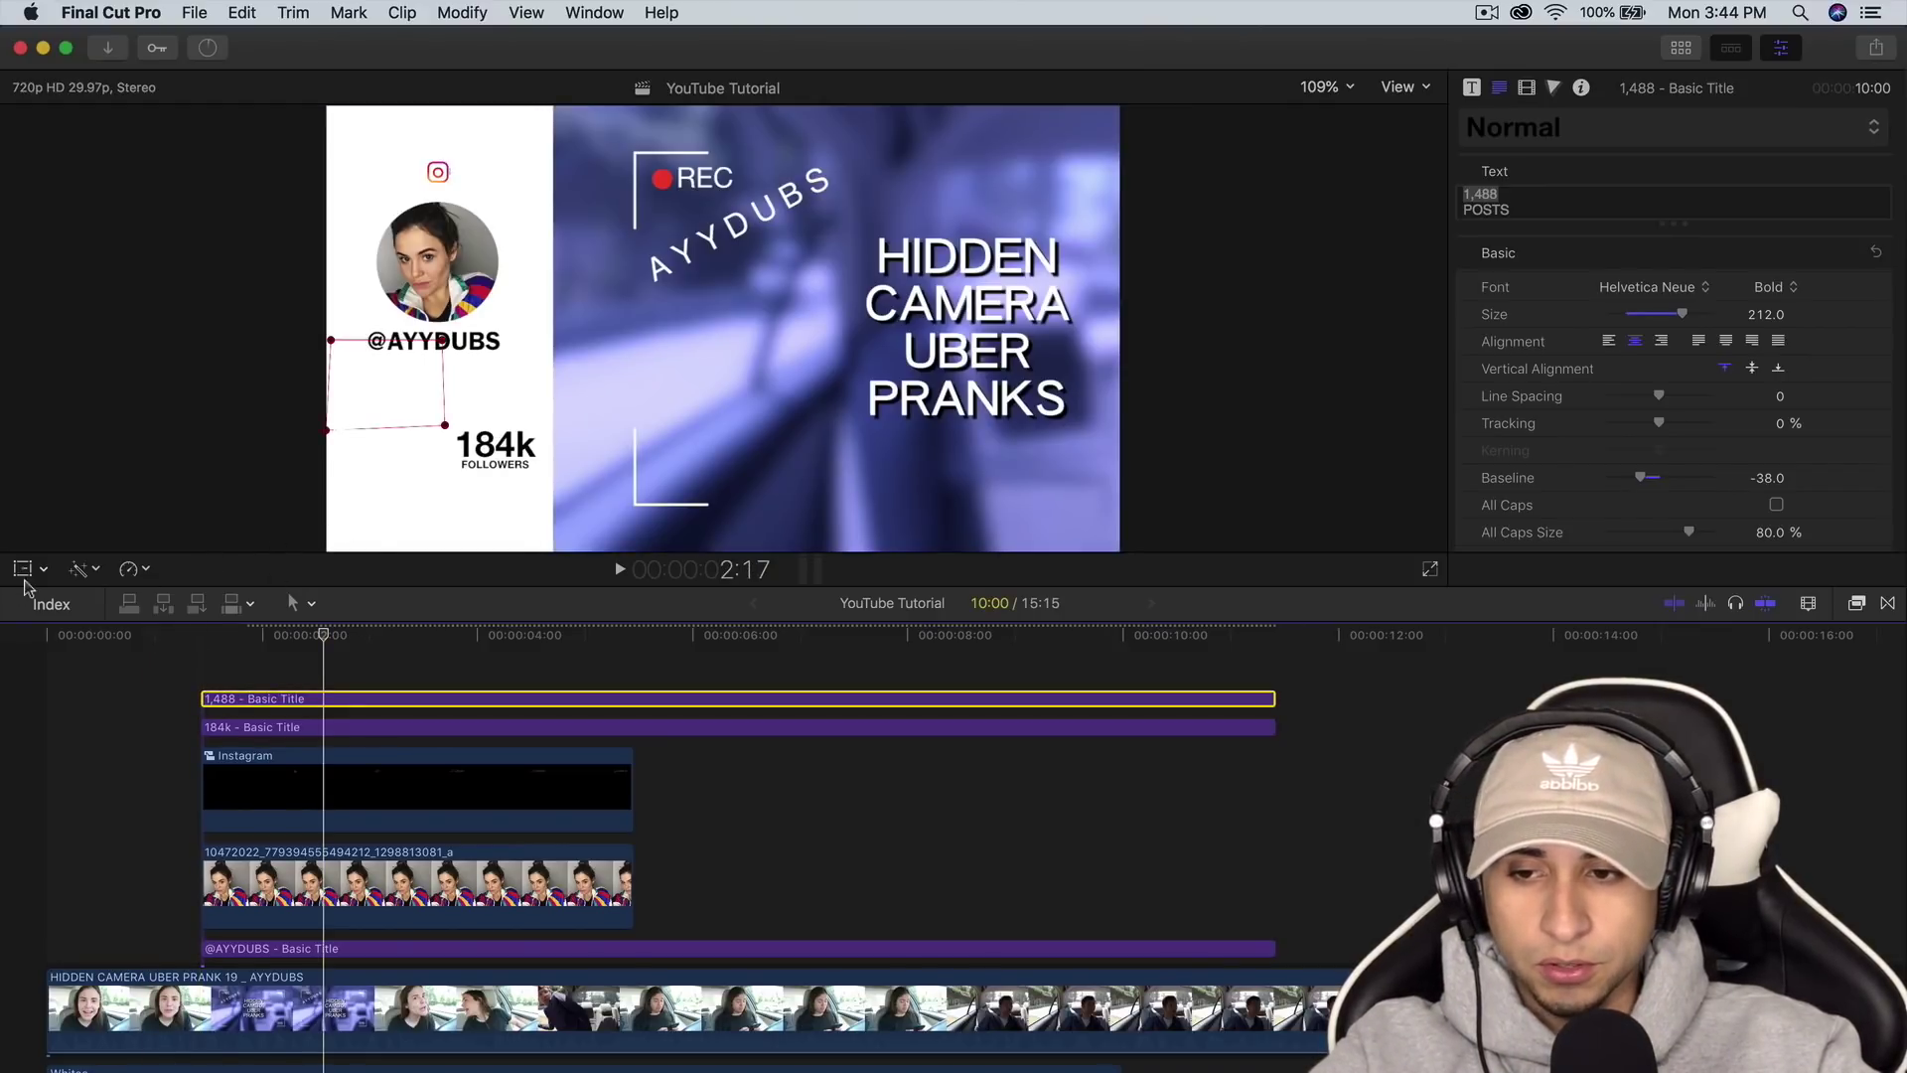
left_click(1525, 88)
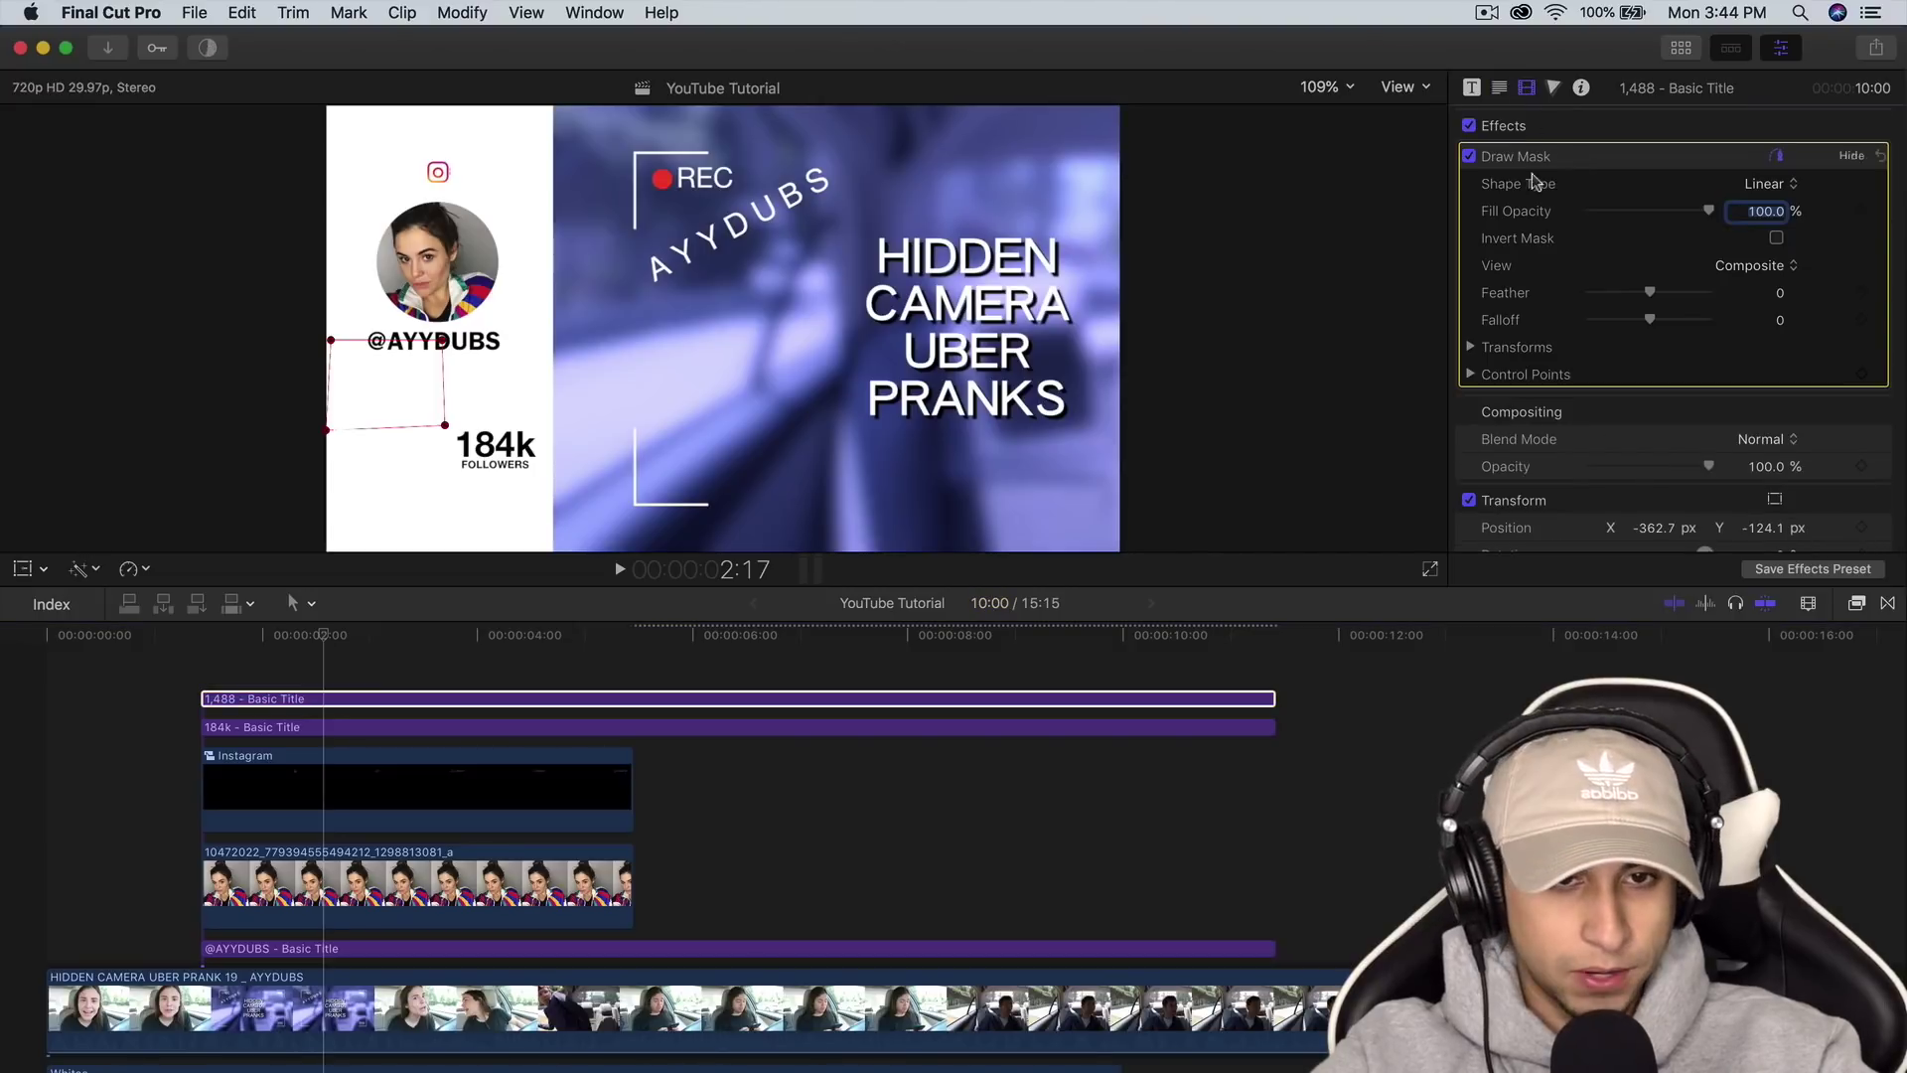
left_click(1470, 348)
left_click(1861, 376)
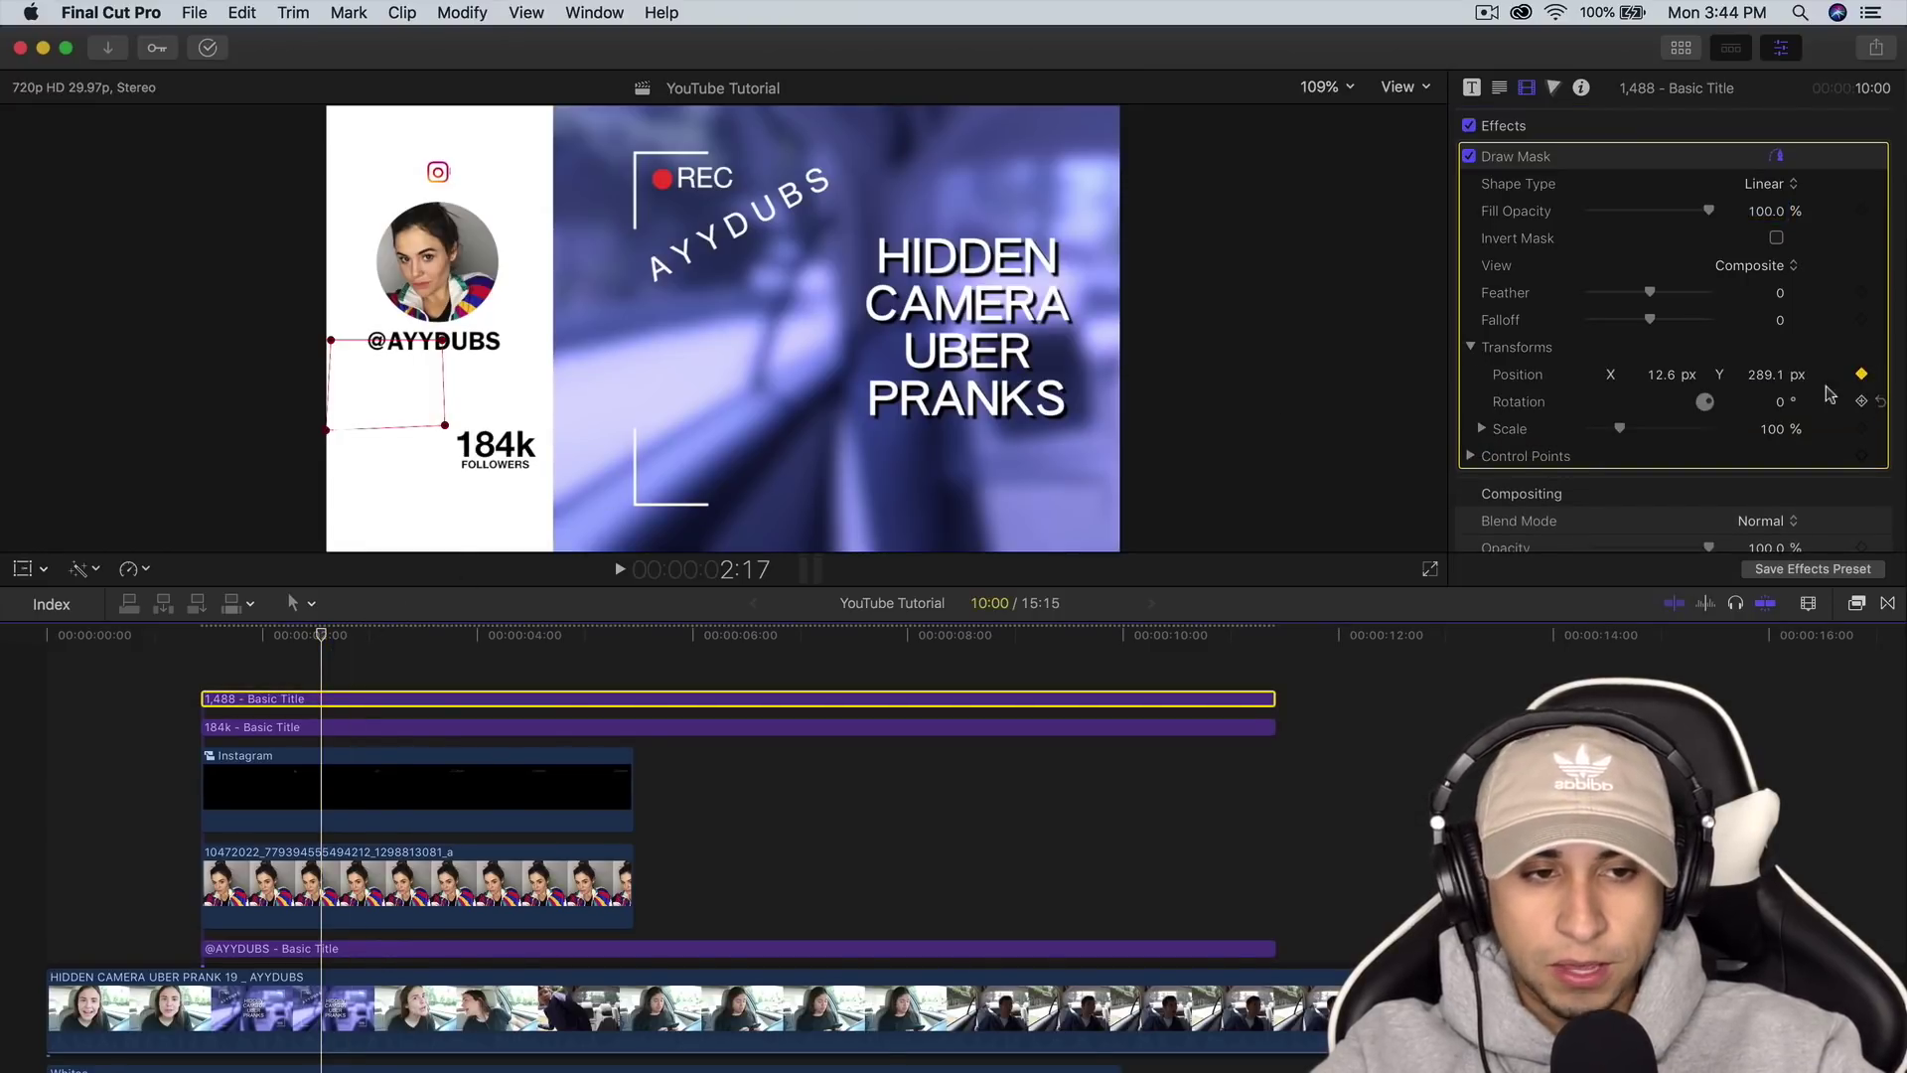
At 2:28, move the mask down over the 1,488 POSTS text to finish its reveal, and preview the animation.
left_click(308, 636)
mouse_move(328, 641)
left_mouse_down()
mouse_move(347, 641)
mouse_move(286, 641)
mouse_move(365, 642)
left_mouse_up()
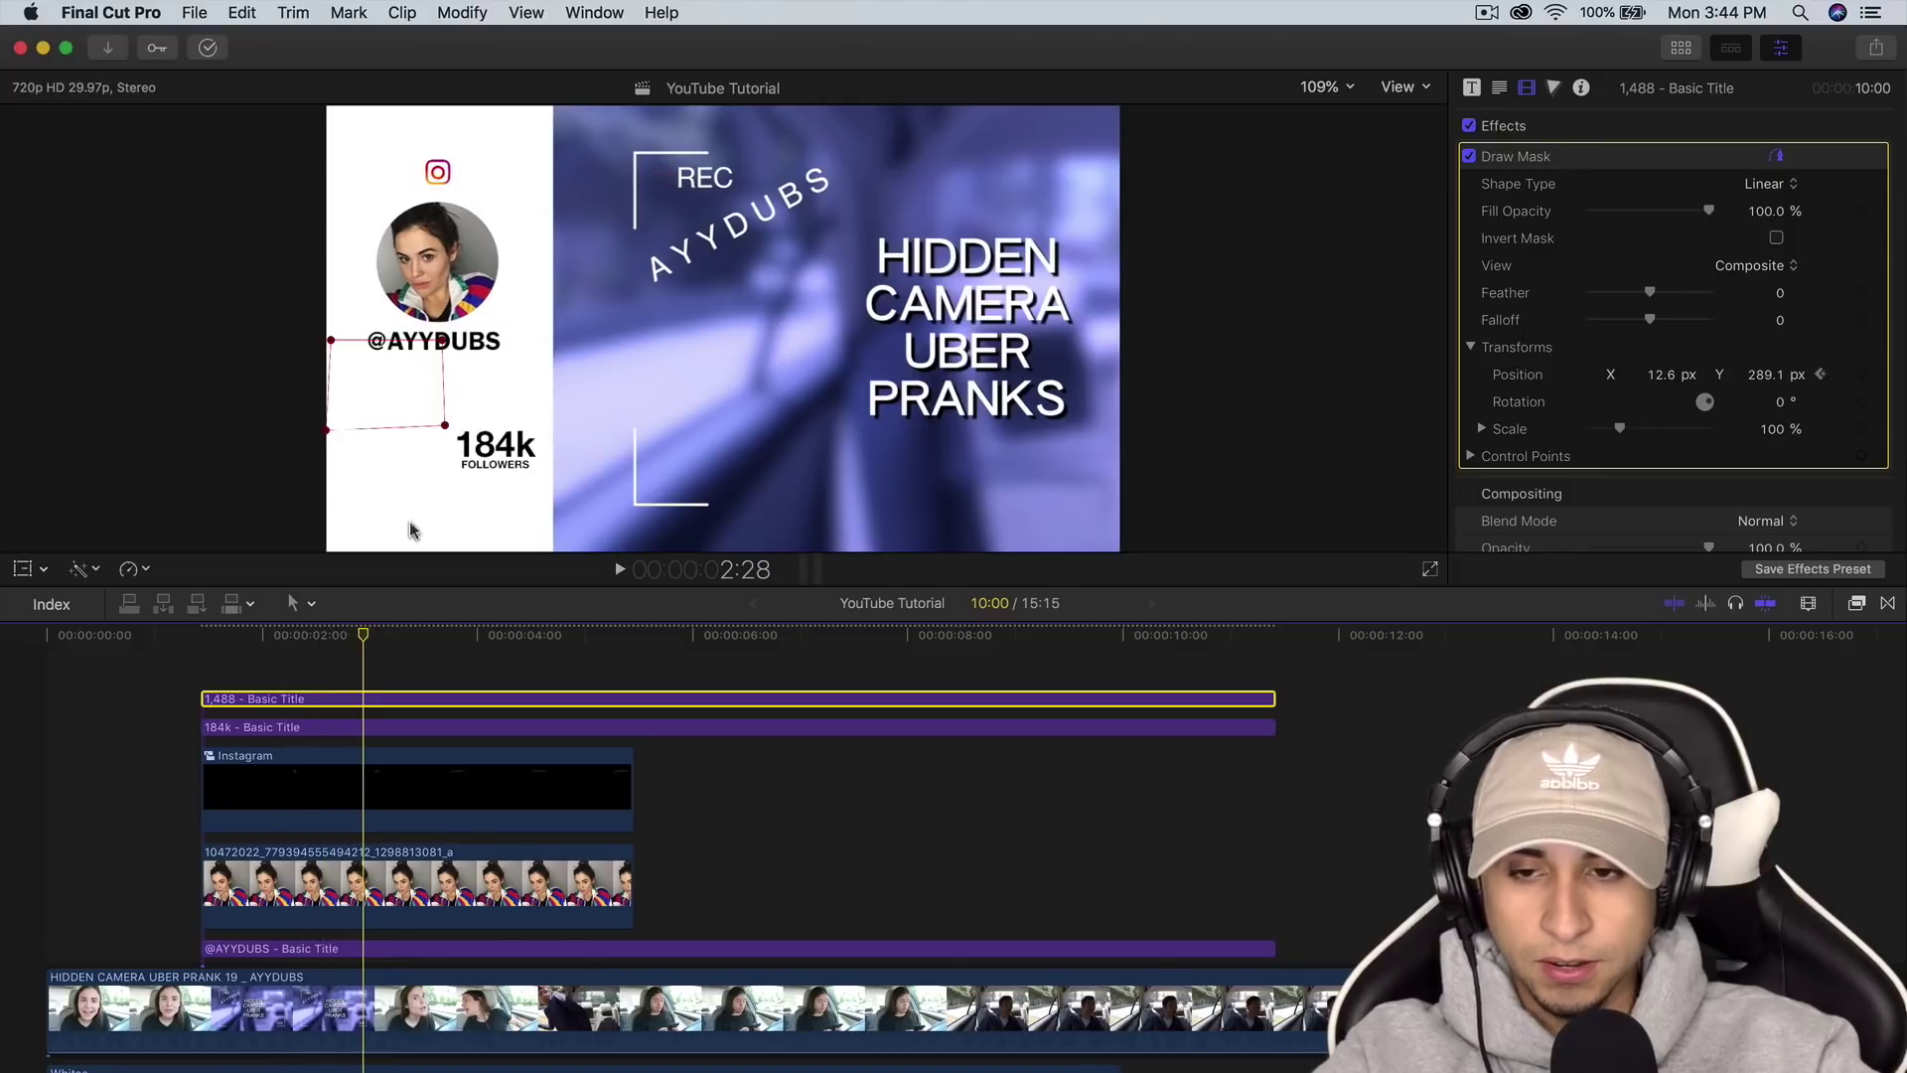
left_click_drag(432, 402, 435, 457)
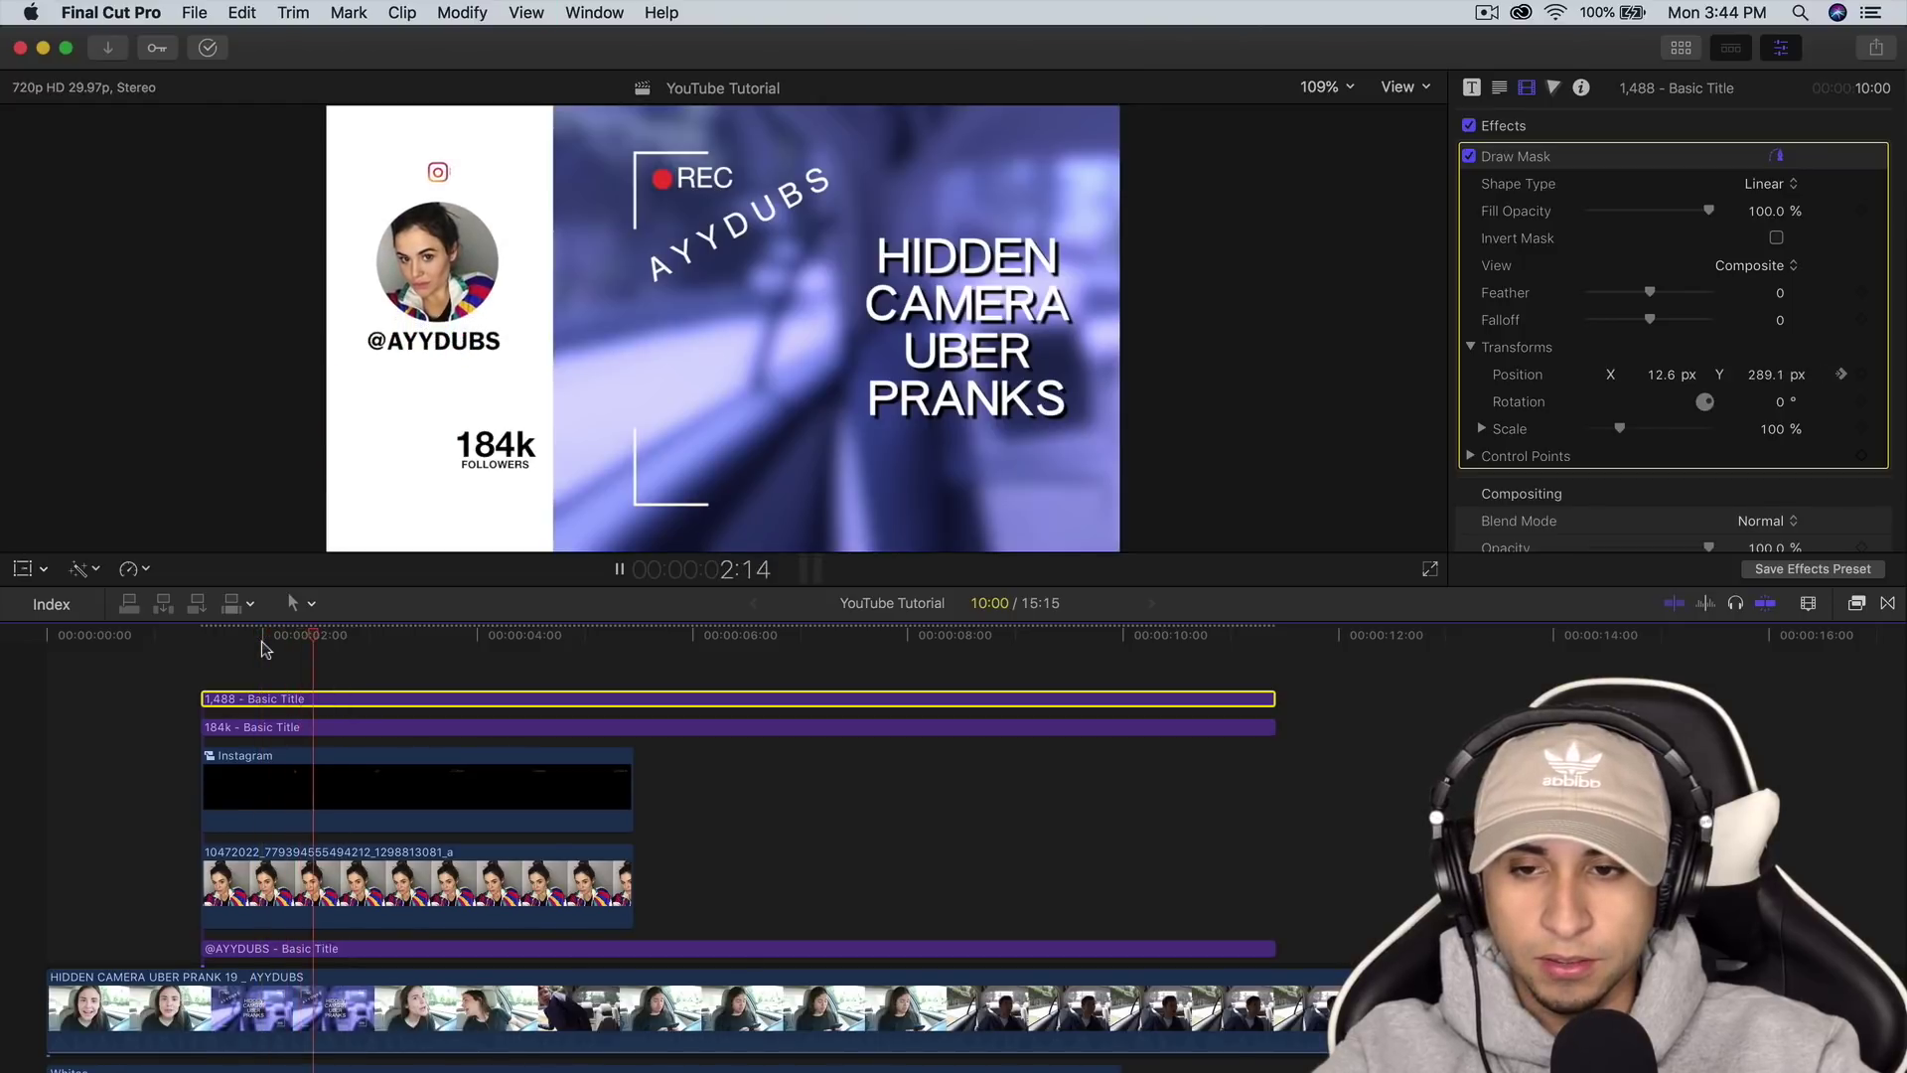
key("space")
Draw a closed four-point mask around the 184k FOLLOWERS title.
left_click_drag(260, 641, 387, 640)
left_click(377, 730)
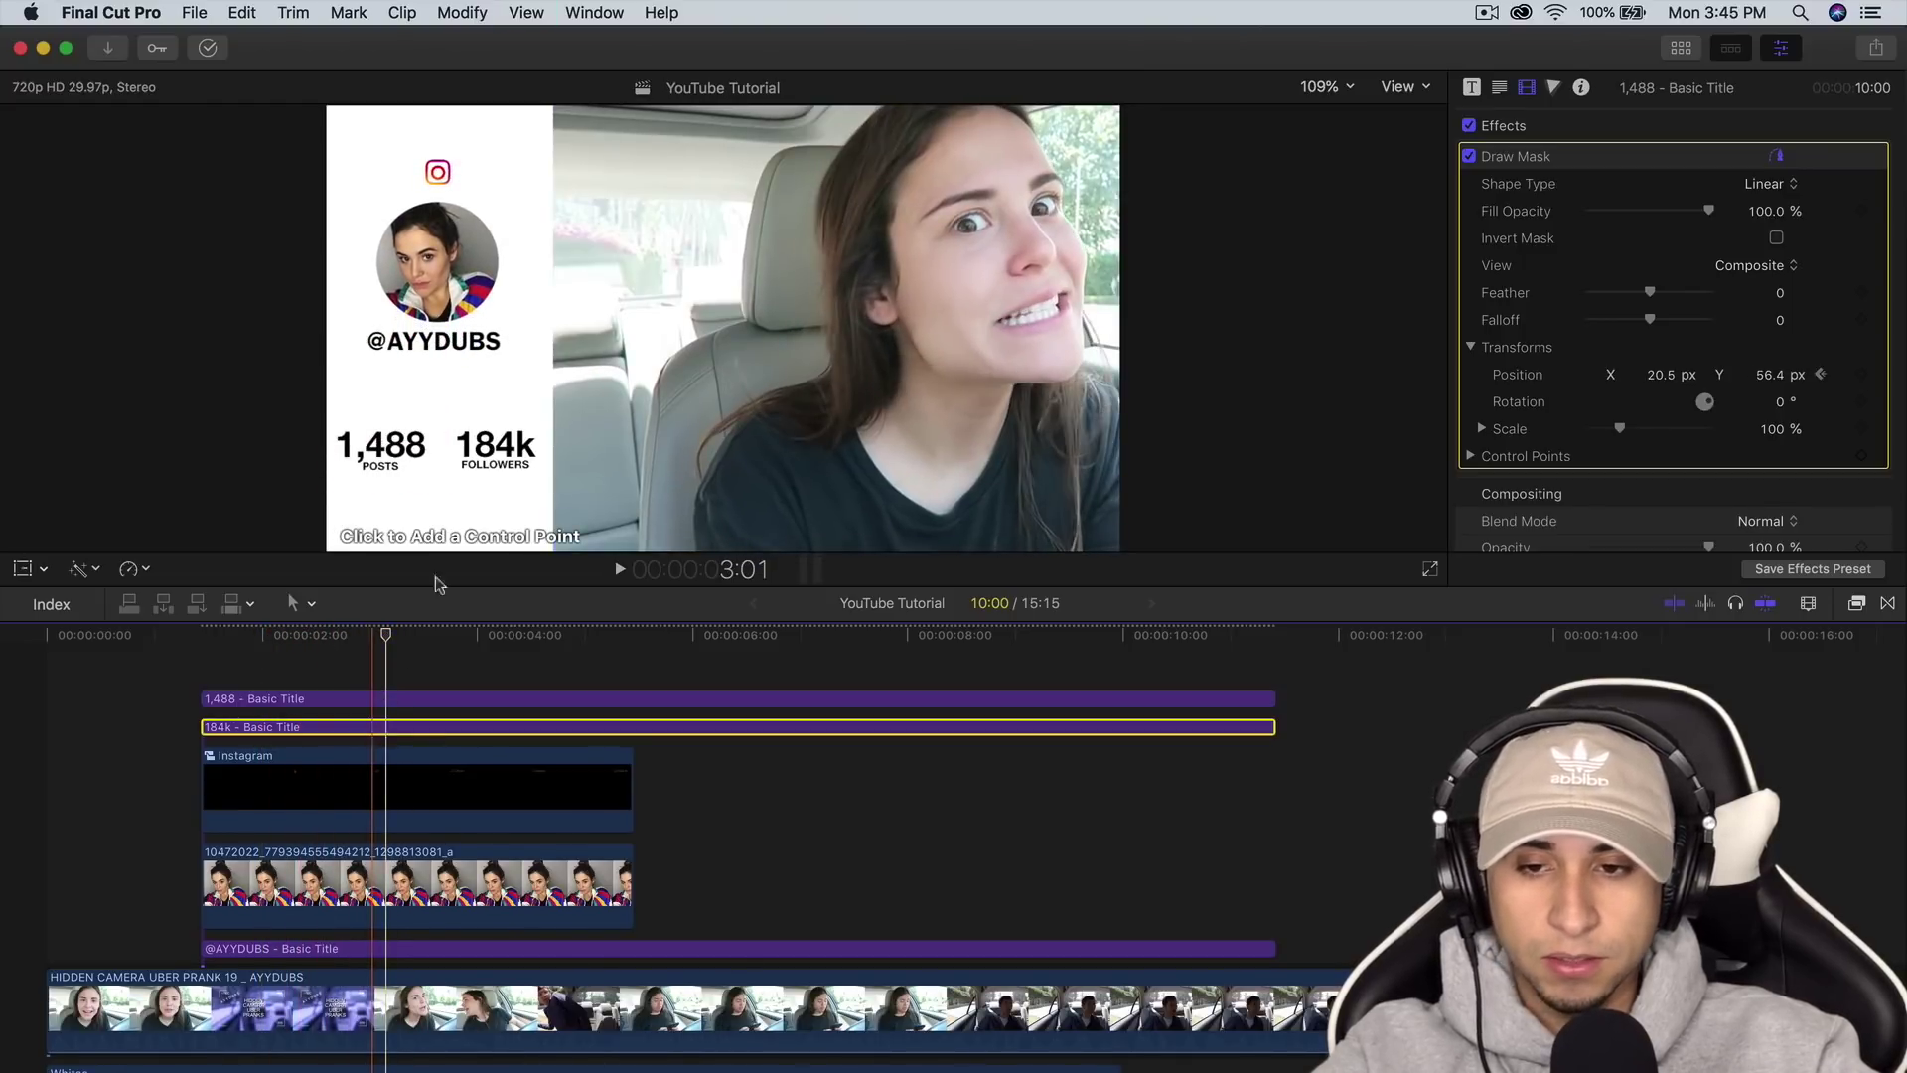
left_click(440, 409)
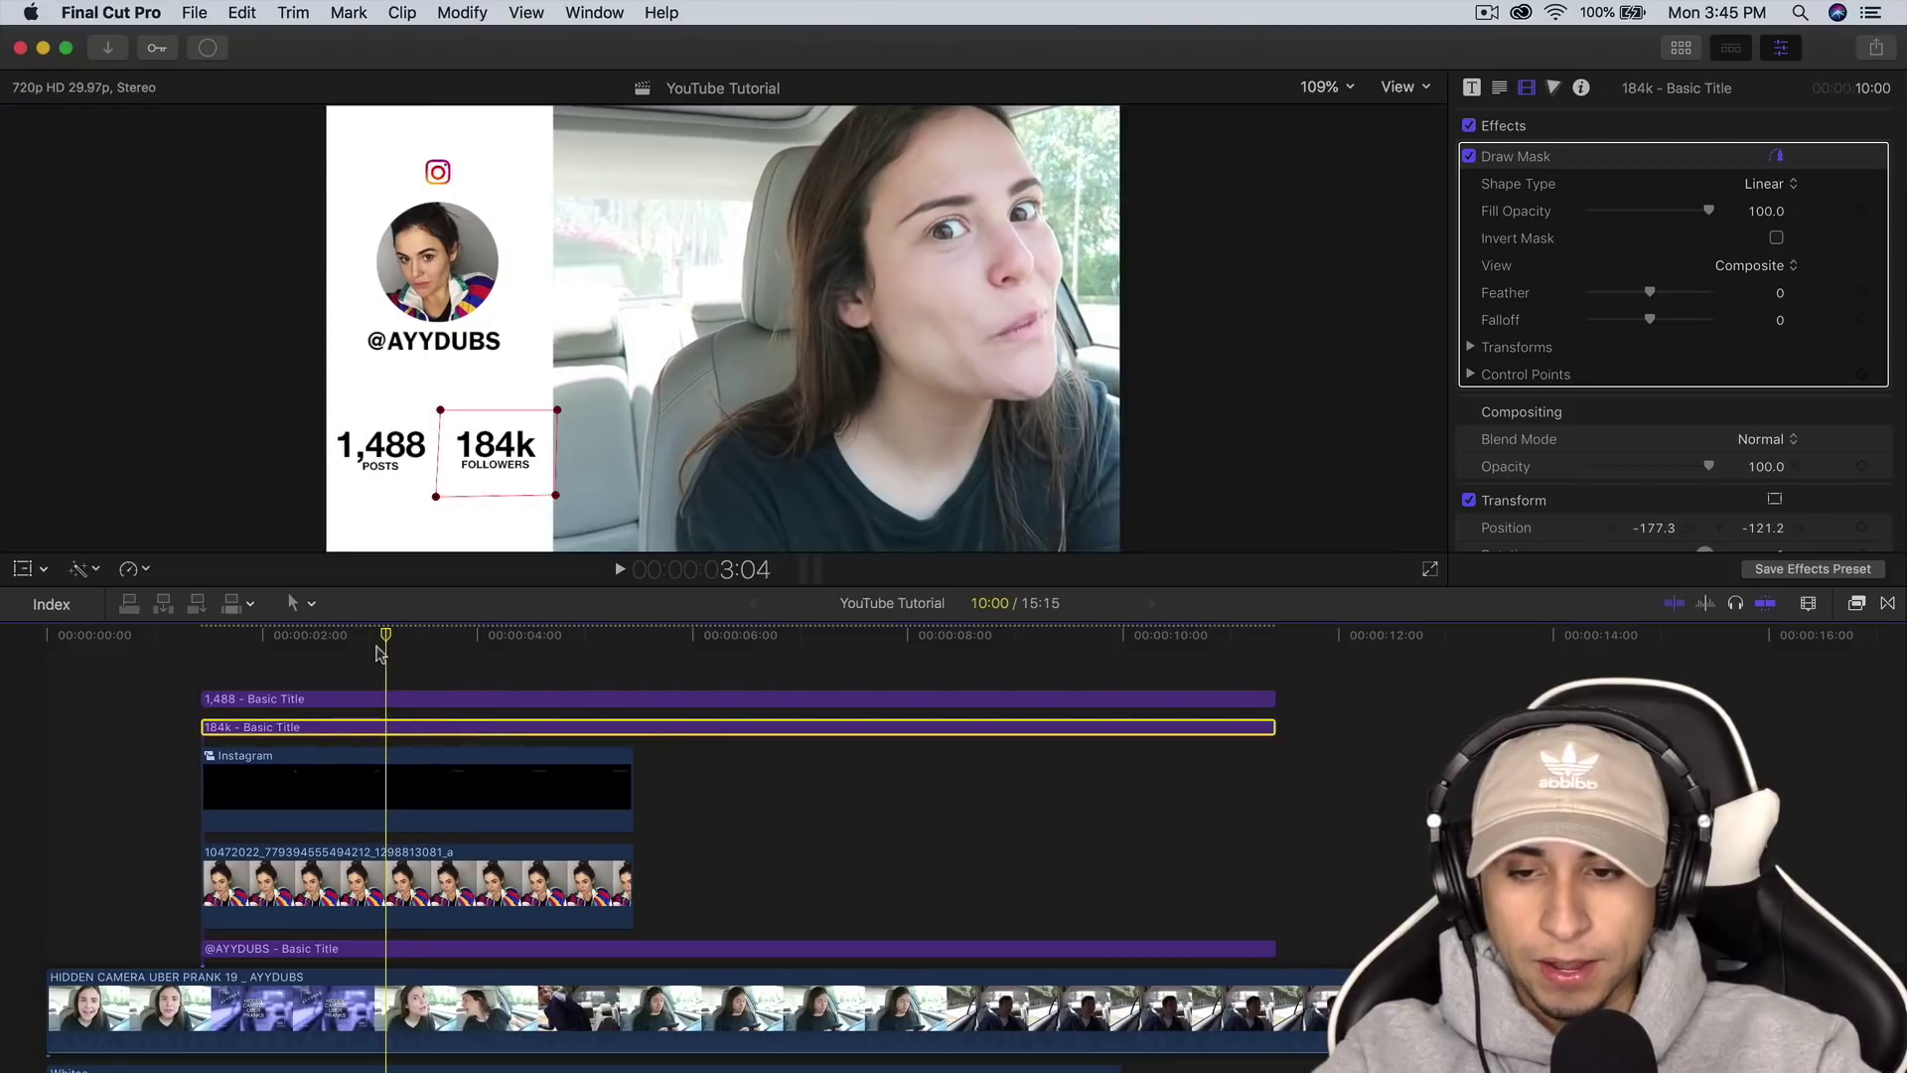
At 2:10, move the mask up off the 184k FOLLOWERS text and keyframe its position at about X -10.8, Y 286.5 px.
left_click_drag(385, 634, 303, 636)
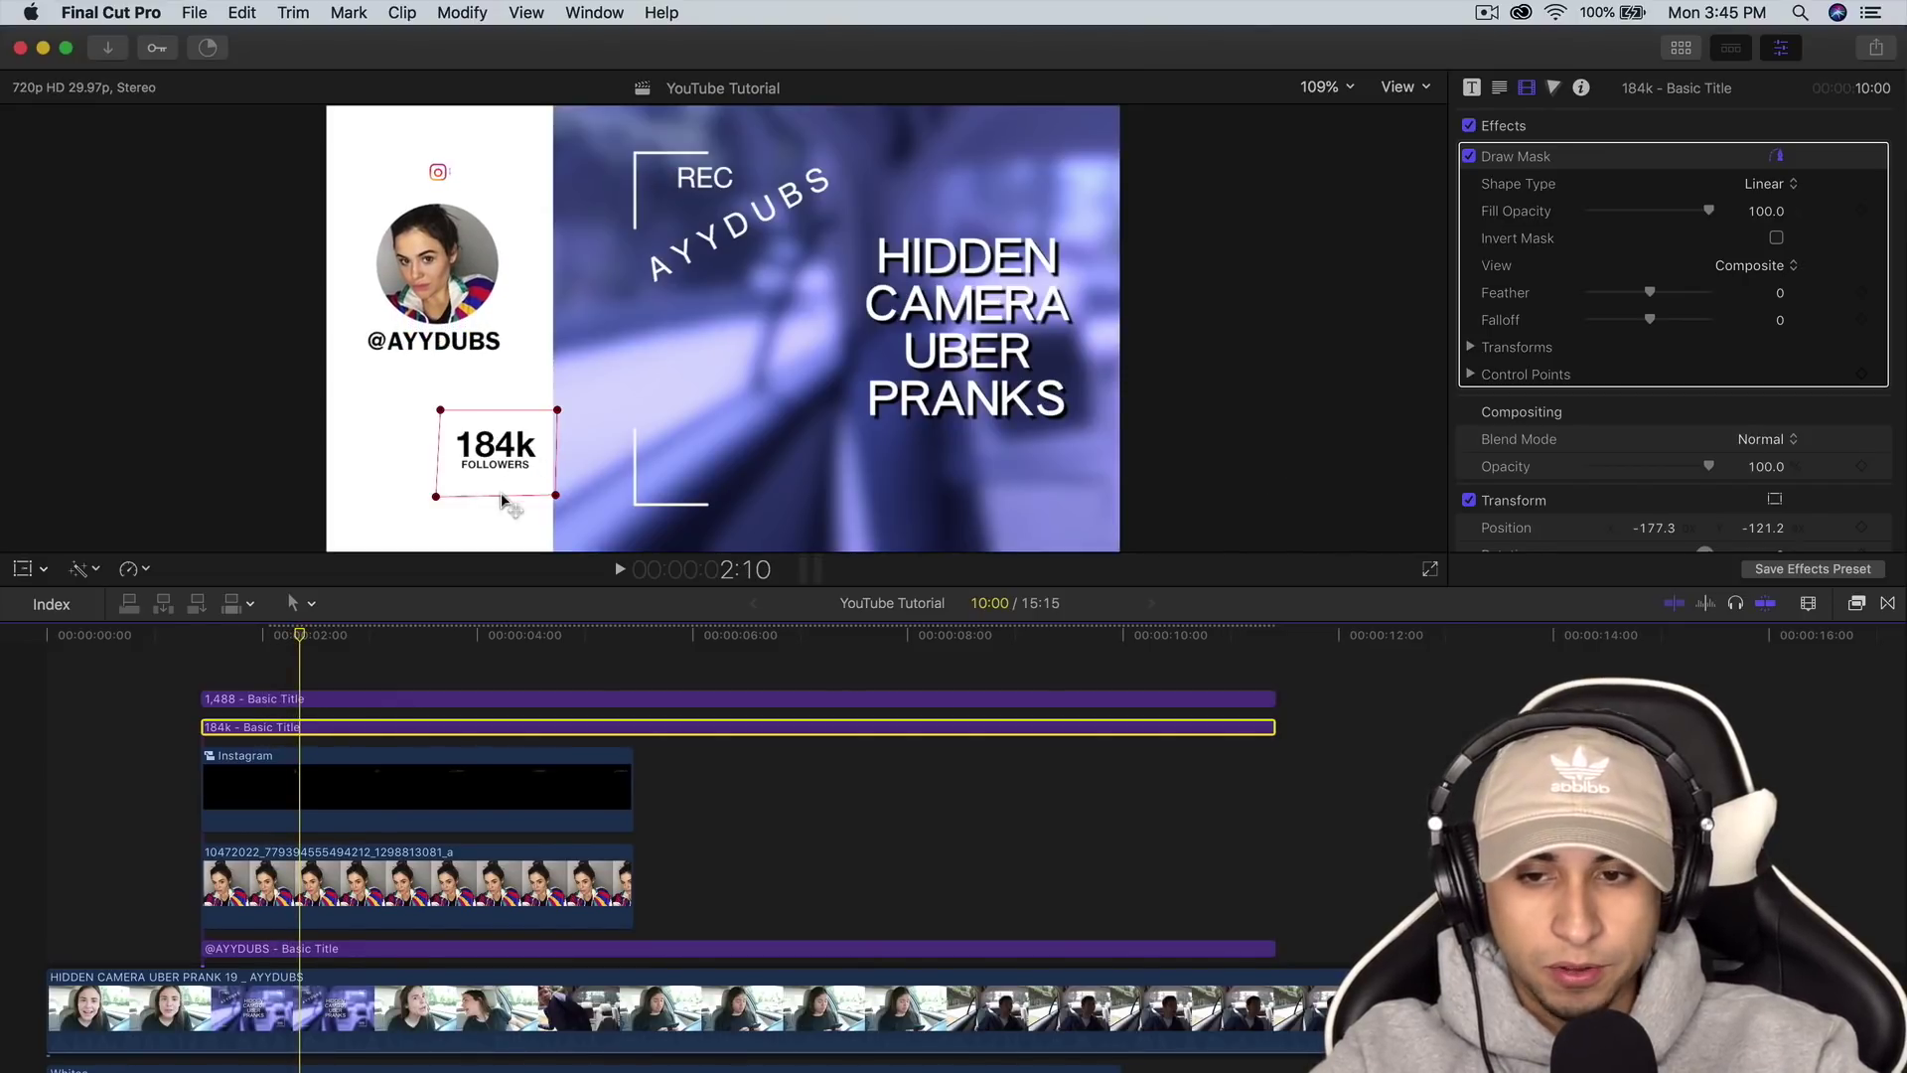
left_click_drag(501, 493, 502, 427)
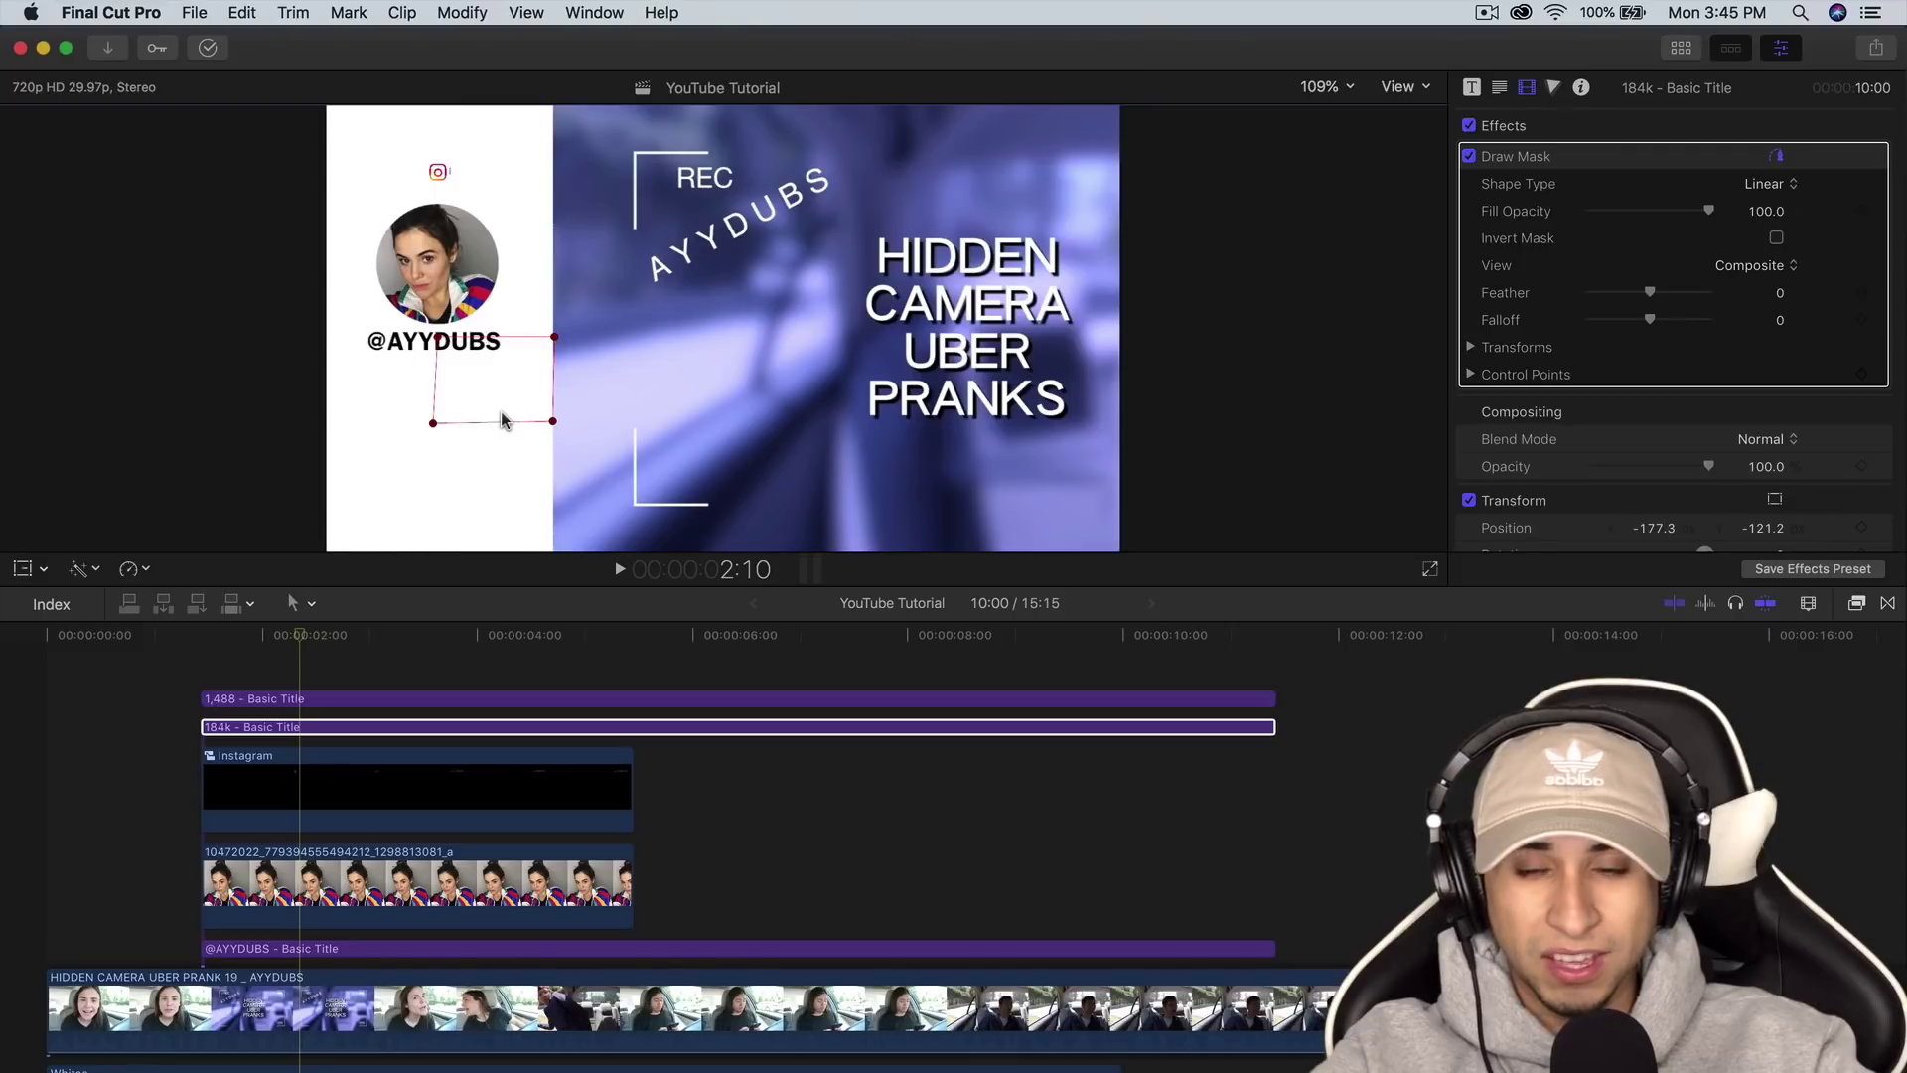
left_click(1471, 347)
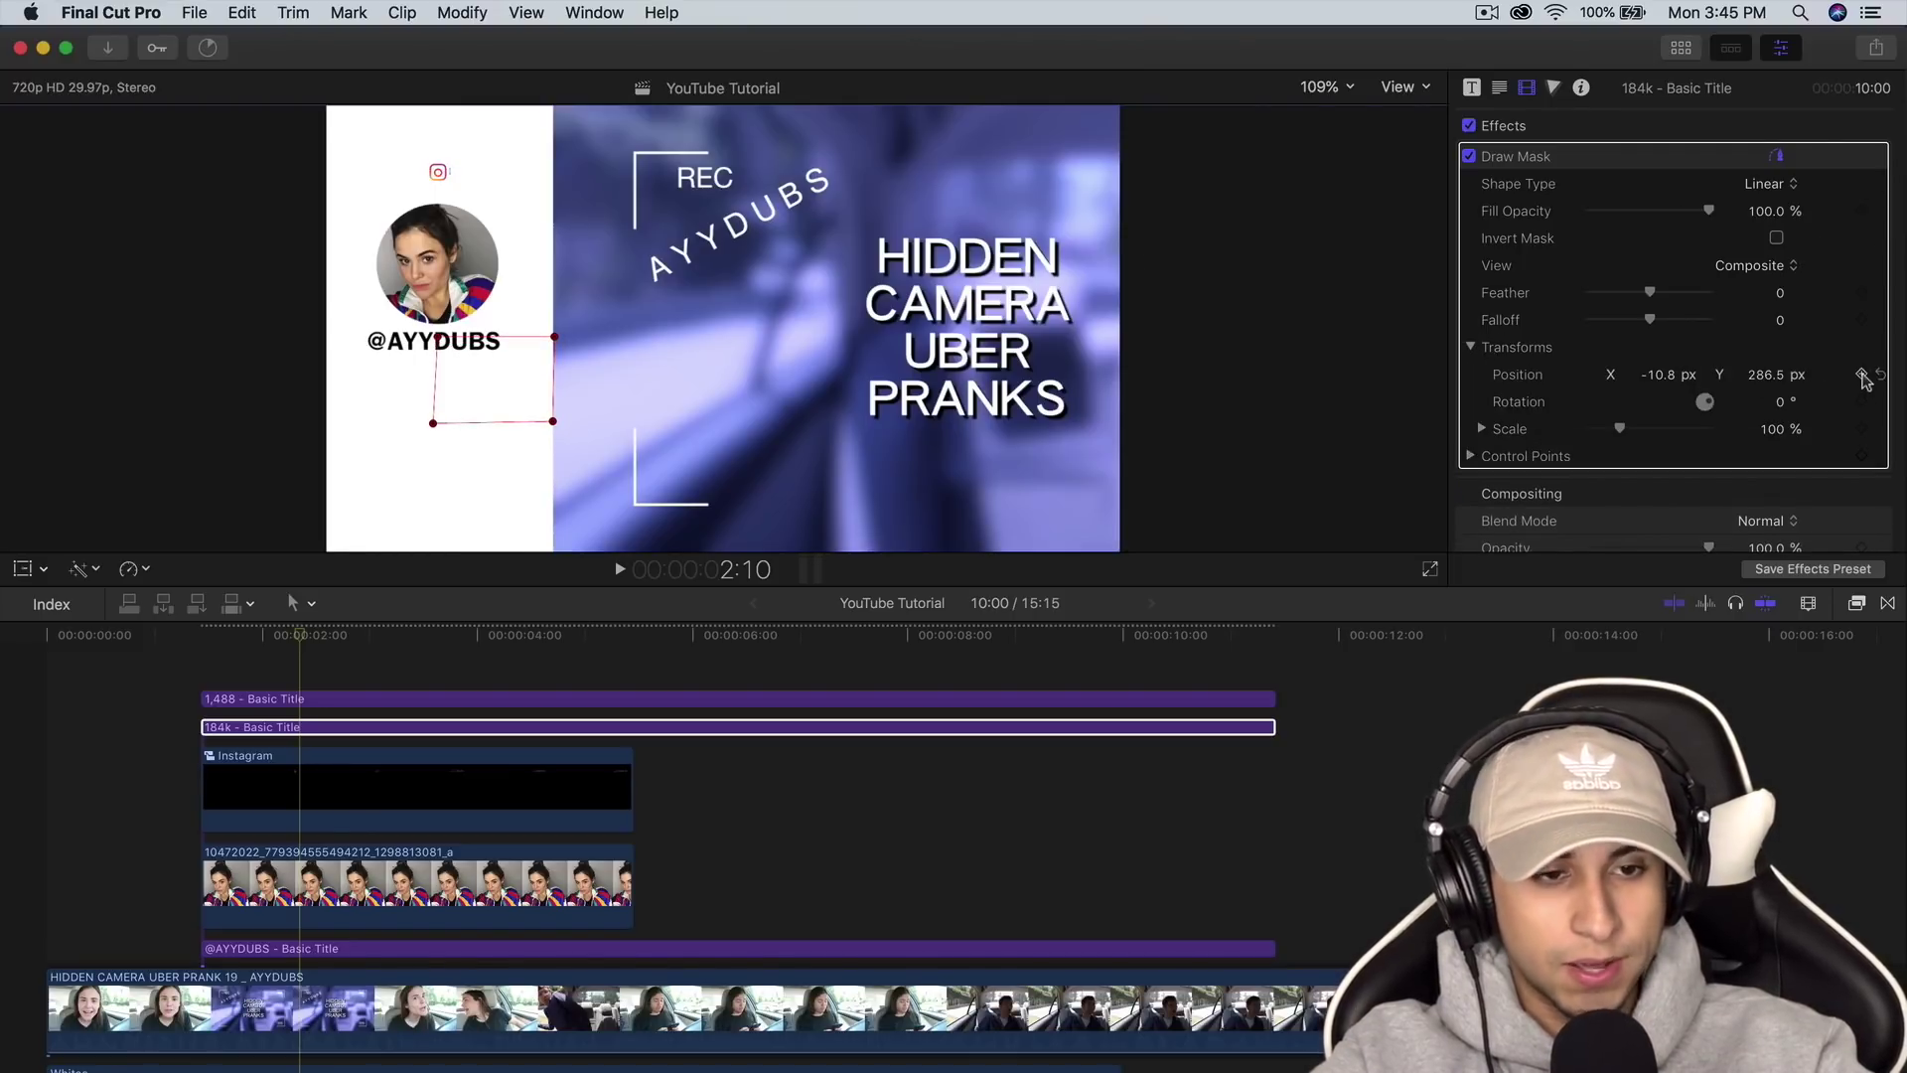
At 2:24, move the mask down toward the 184k FOLLOWERS text to keyframe its reveal, and return to 2:16.
left_click_drag(298, 635, 350, 637)
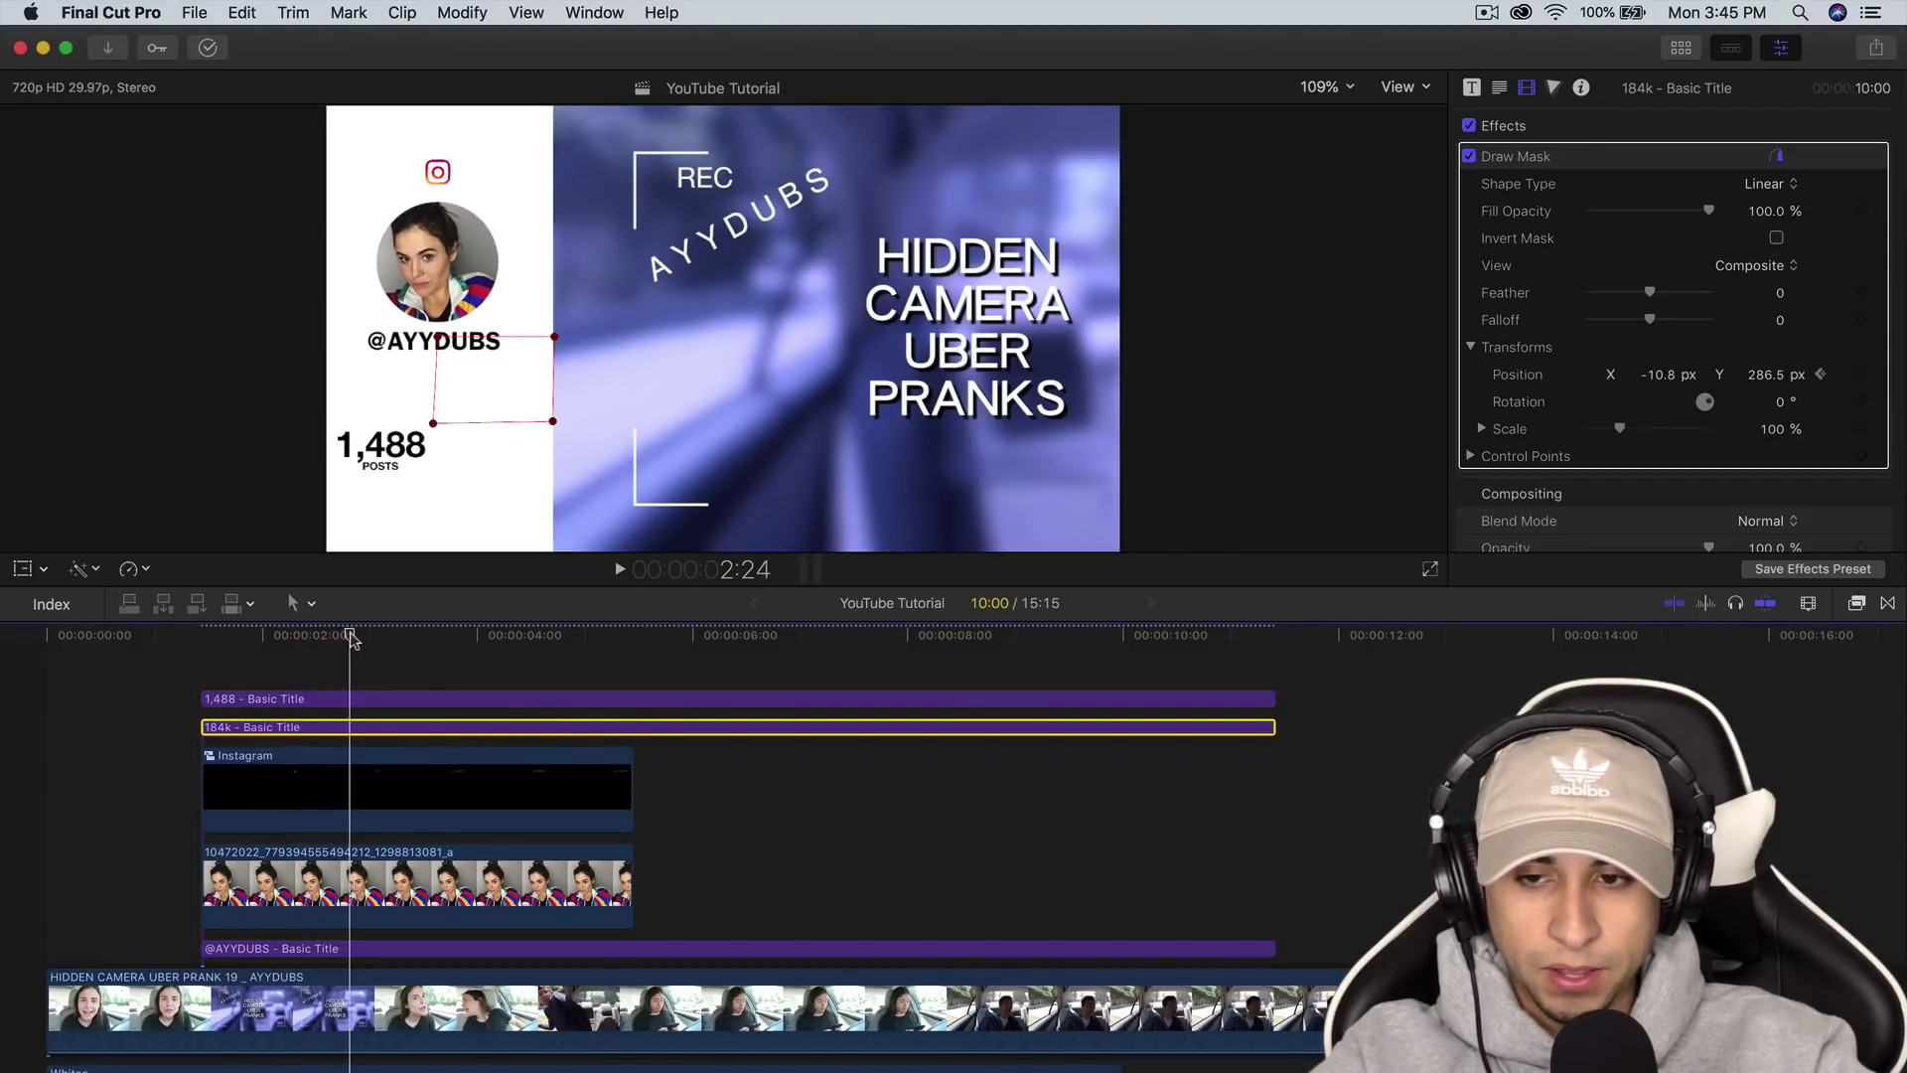
left_click_drag(519, 349, 519, 402)
left_click(316, 634)
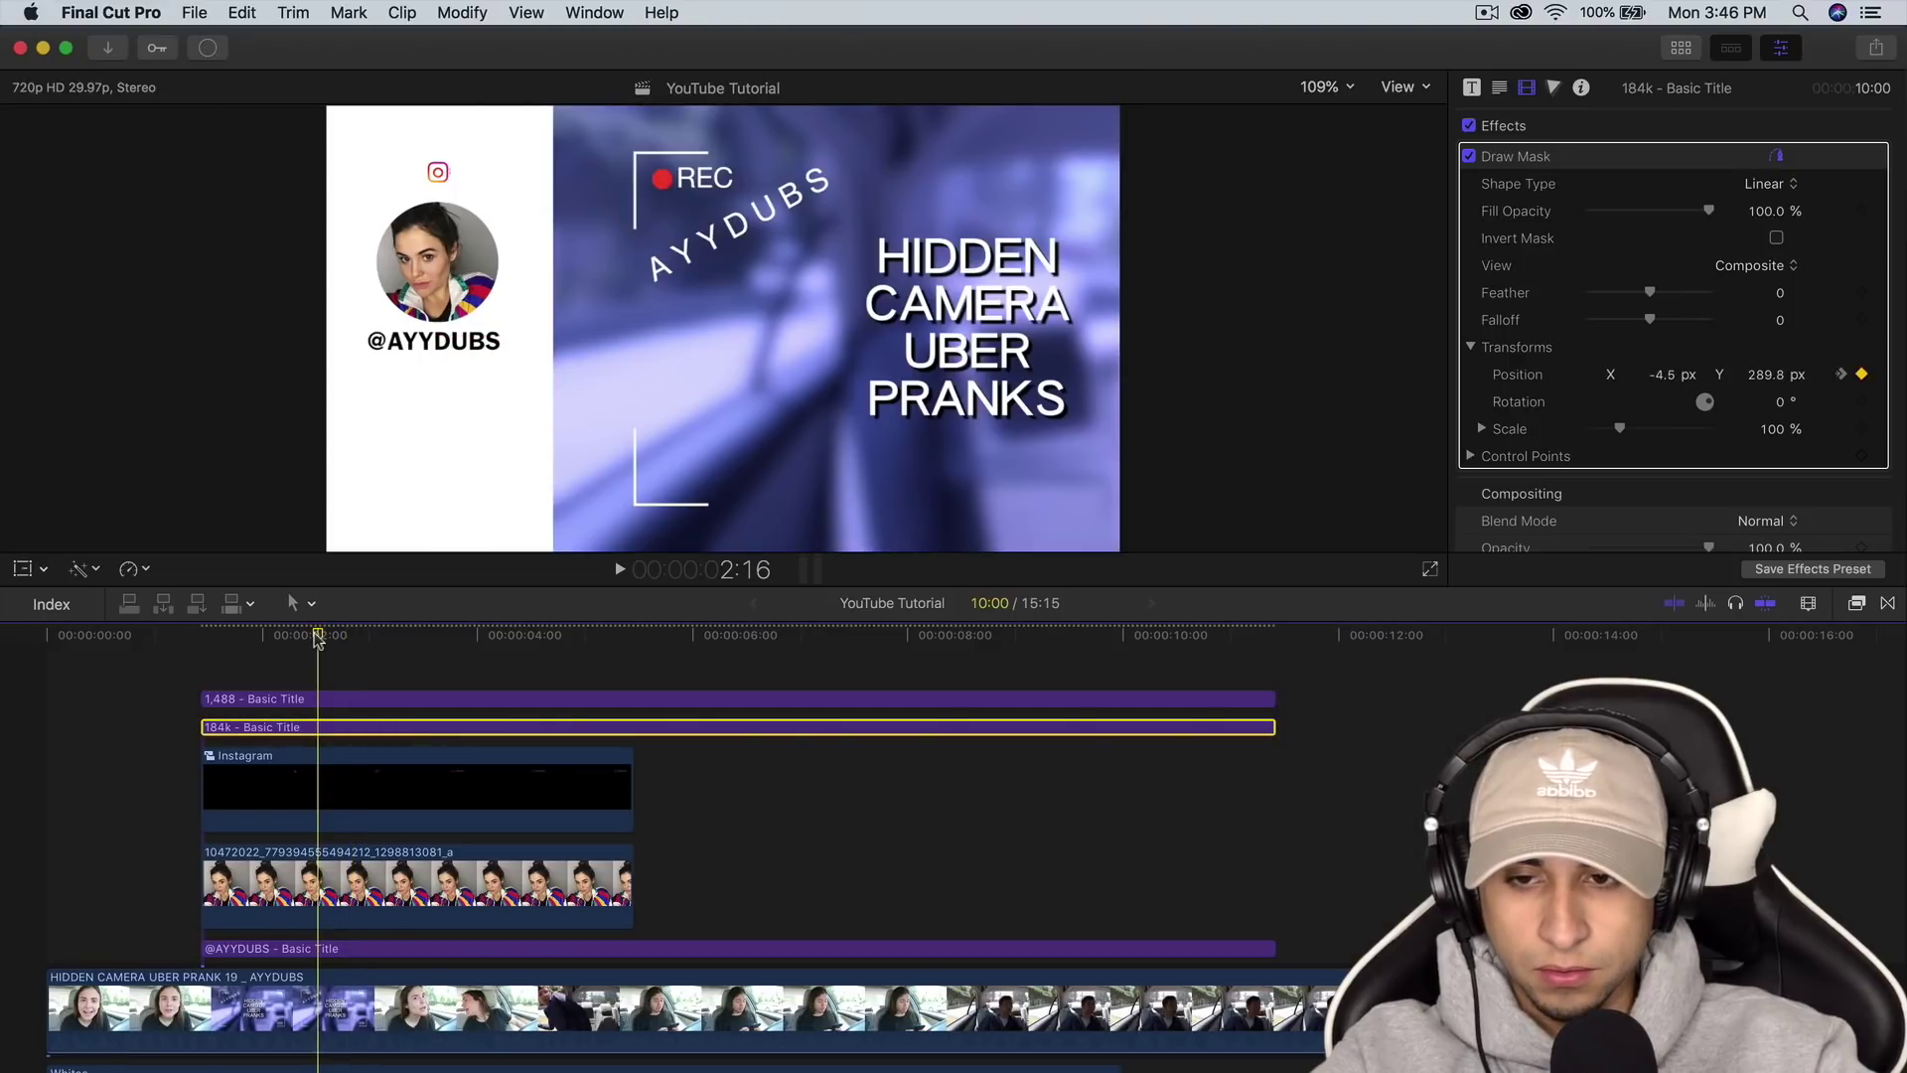